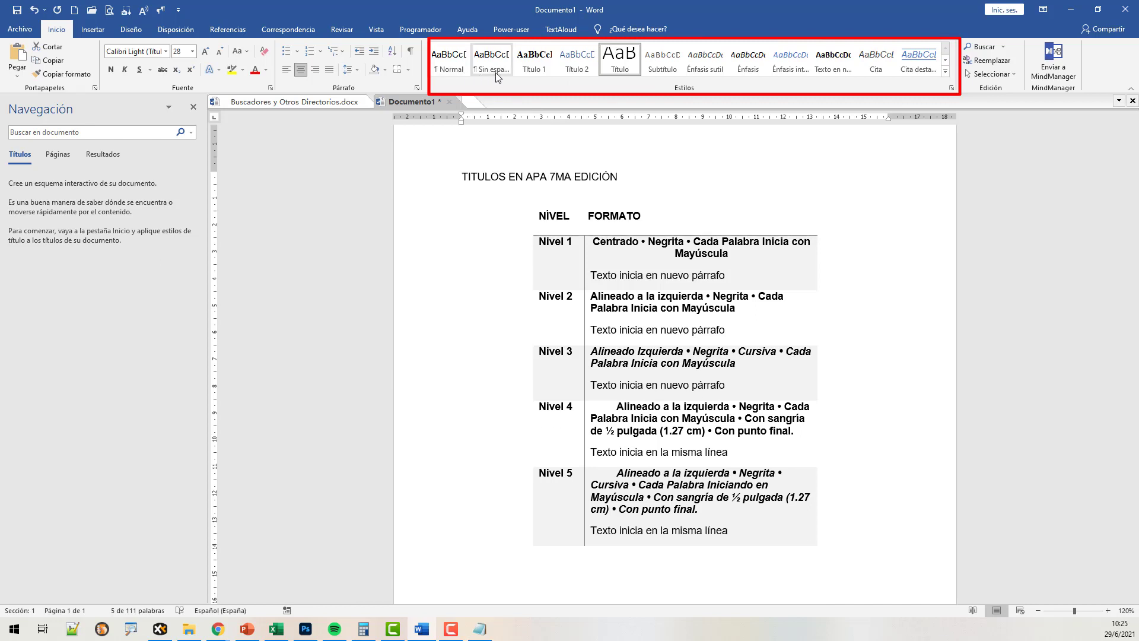
Hide the navigation pane and show it again
click(907, 201)
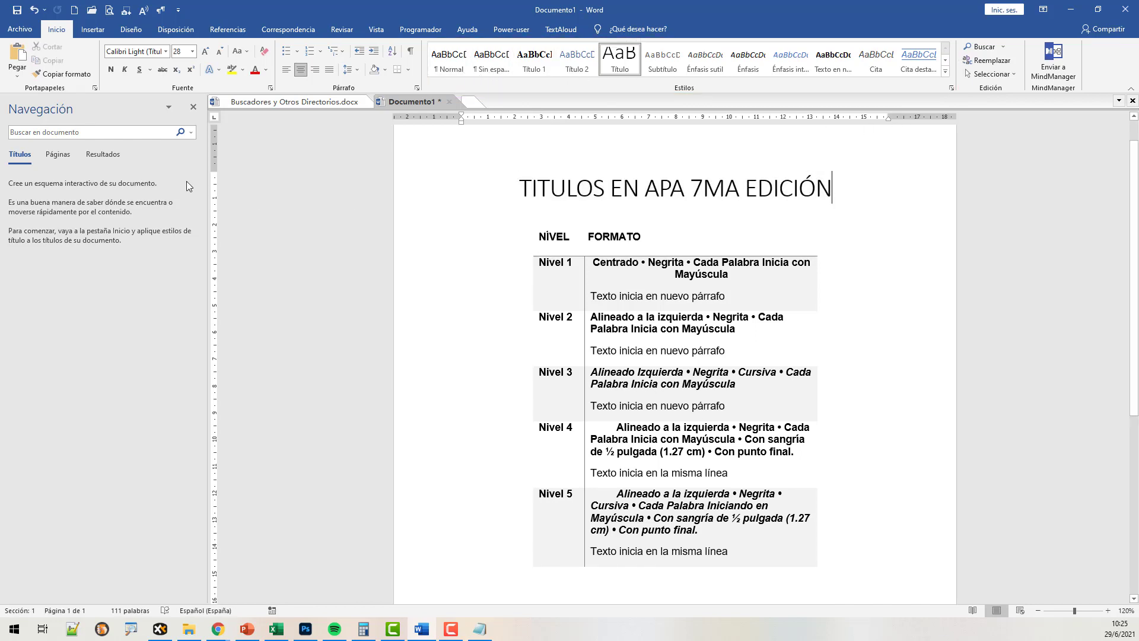
click(376, 29)
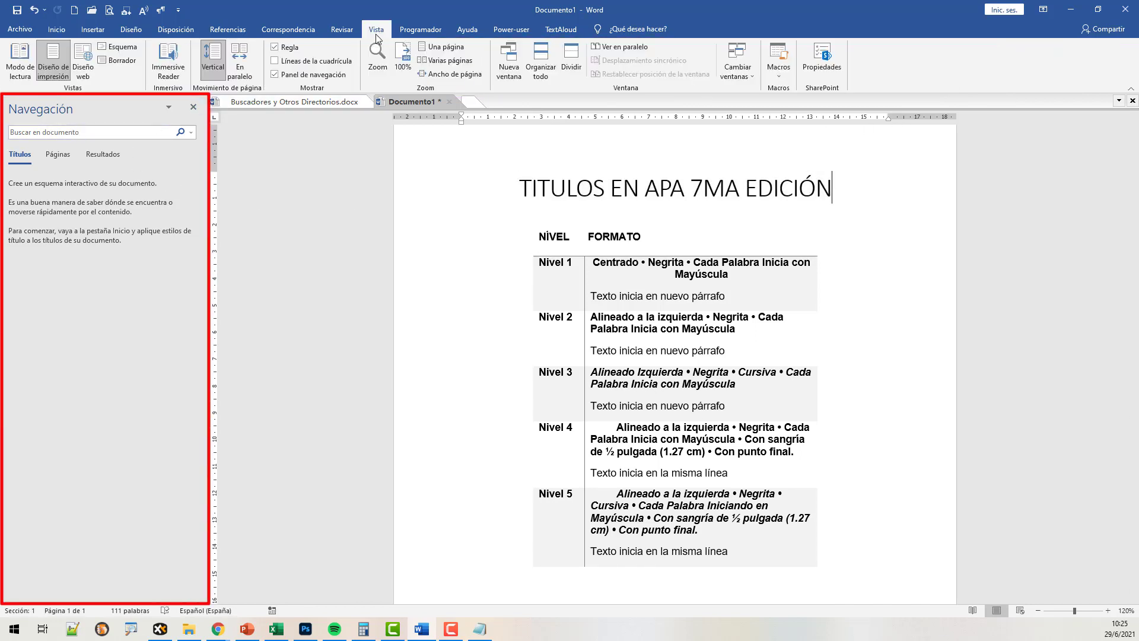
click(302, 76)
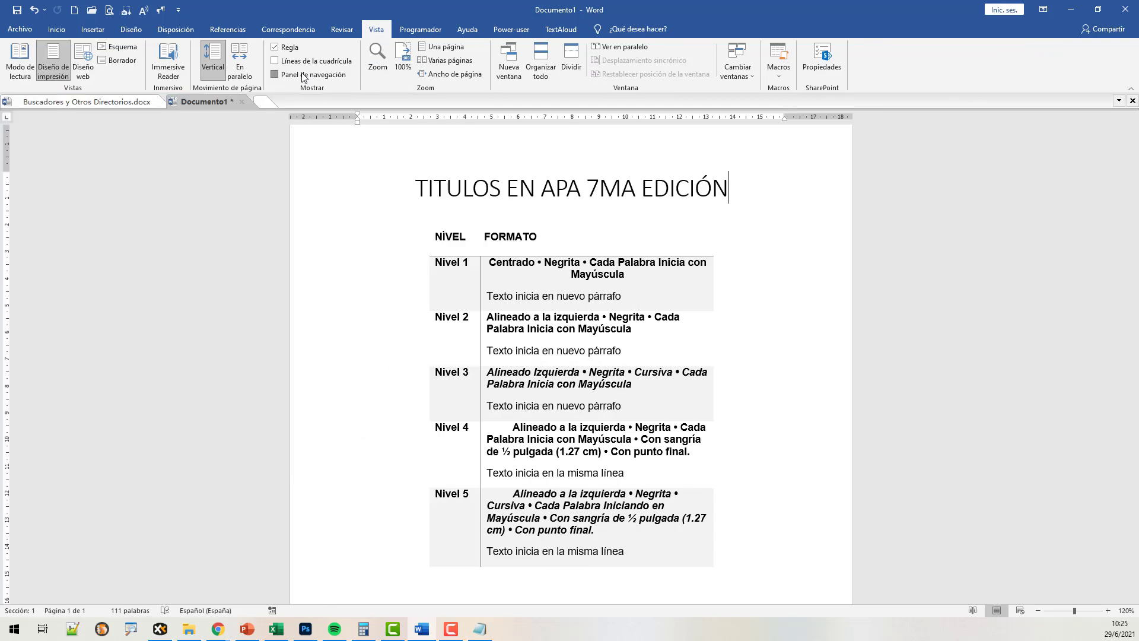
click(303, 76)
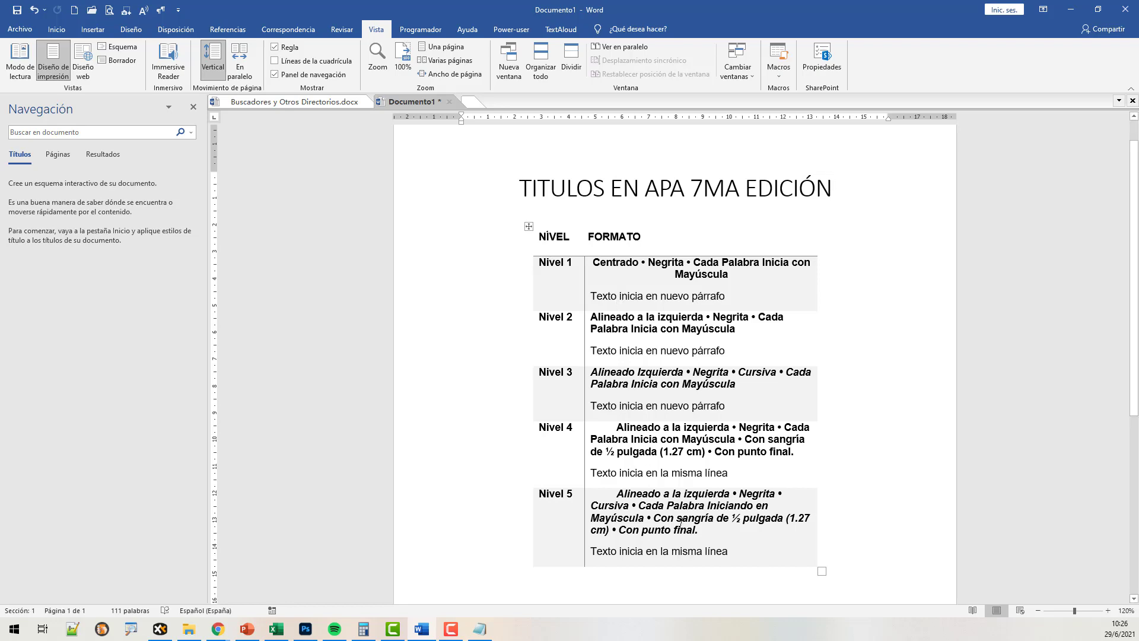
Add the line "Título de Nivel 1" below the heading-levels table
scroll(681, 520, down, 4)
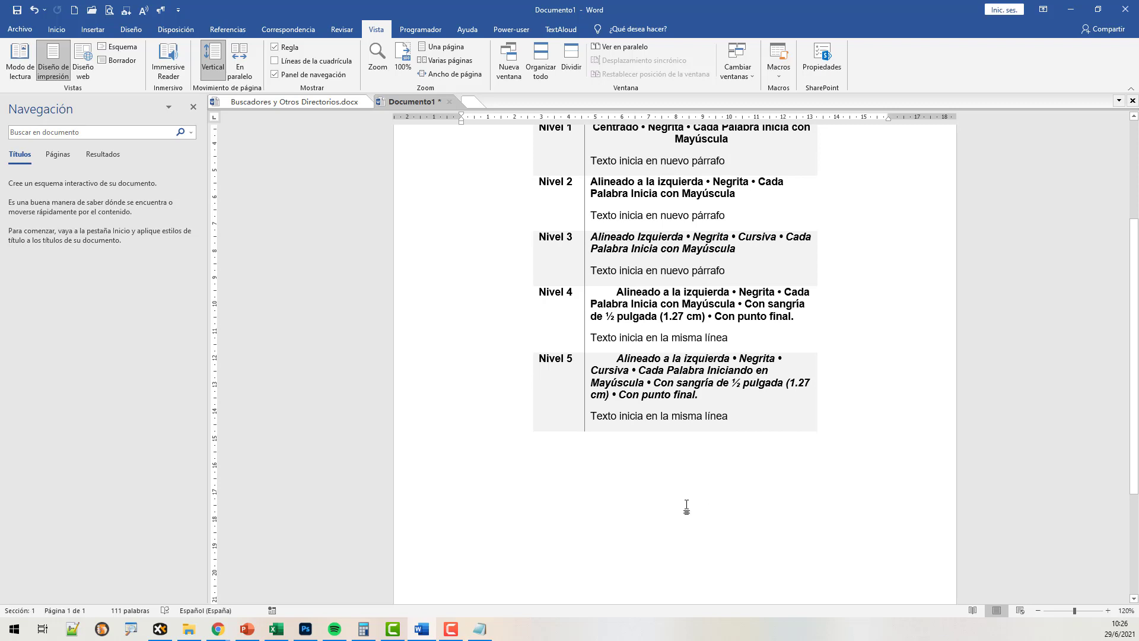
key(Return)
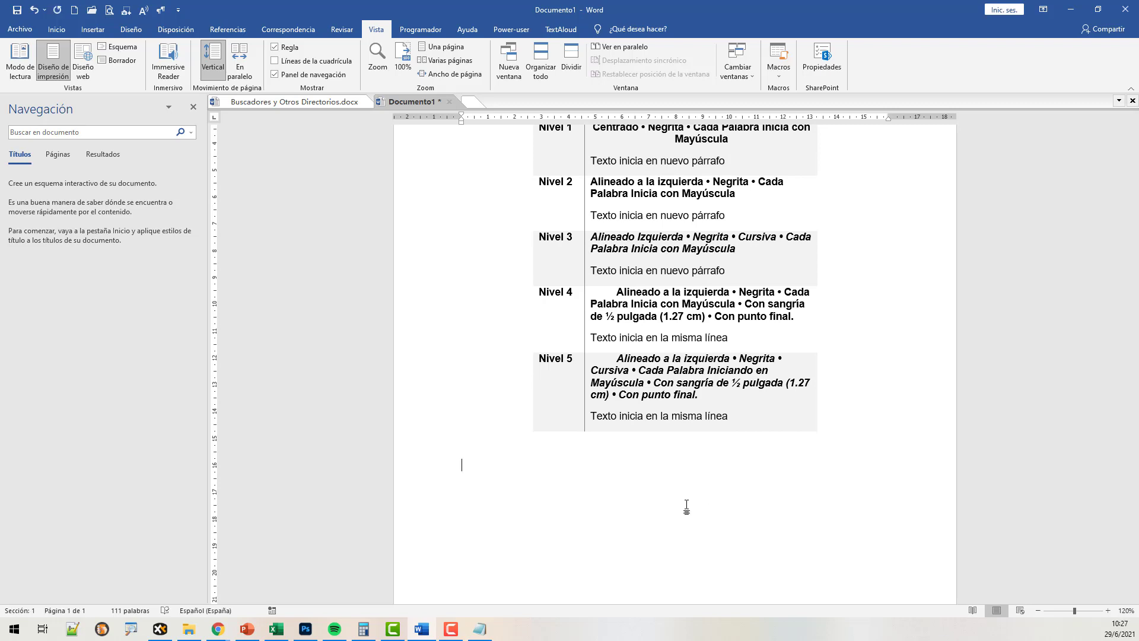
text(Título de Nivel 1)
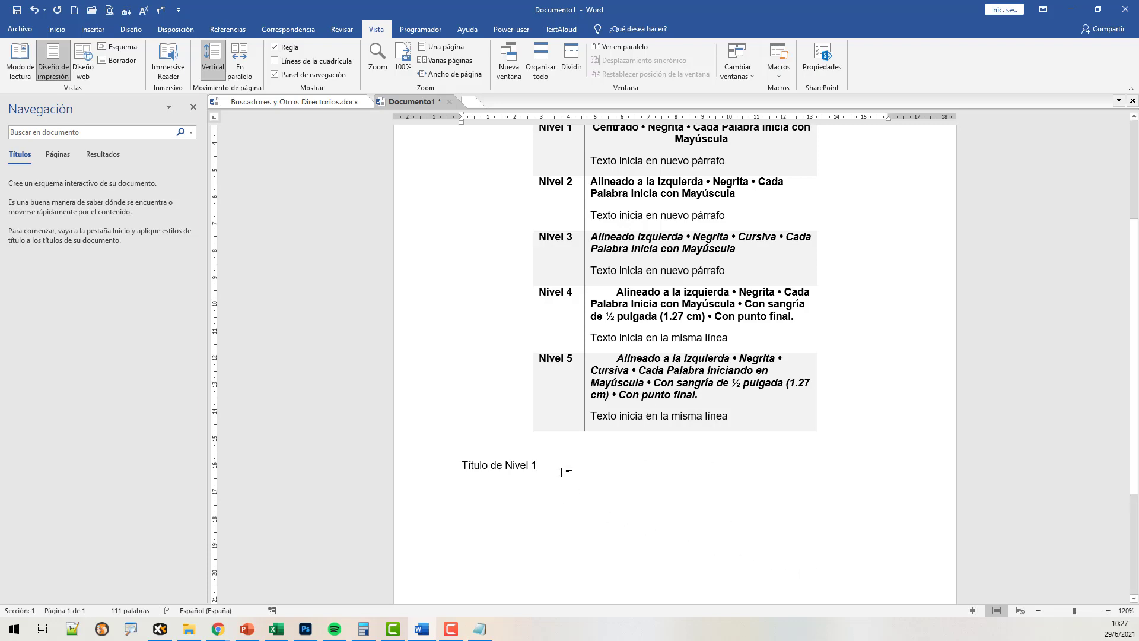
Open the Título 1 style for modification and set its font to Times New Roman, size 12
click(58, 31)
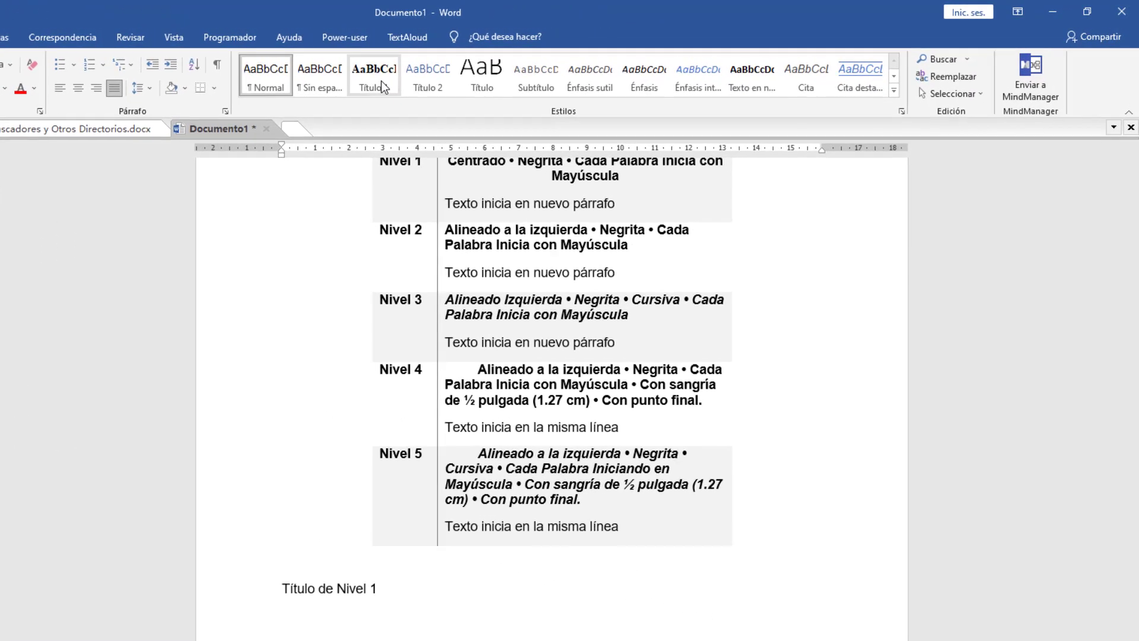
click(537, 64)
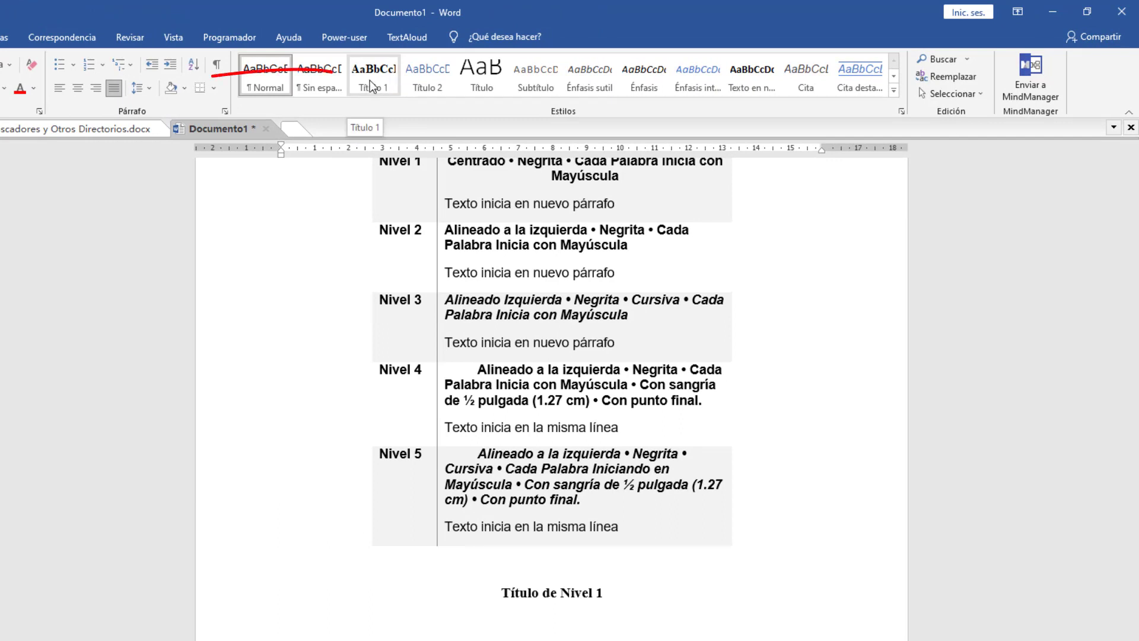
key(ctrl+z)
right_click(369, 80)
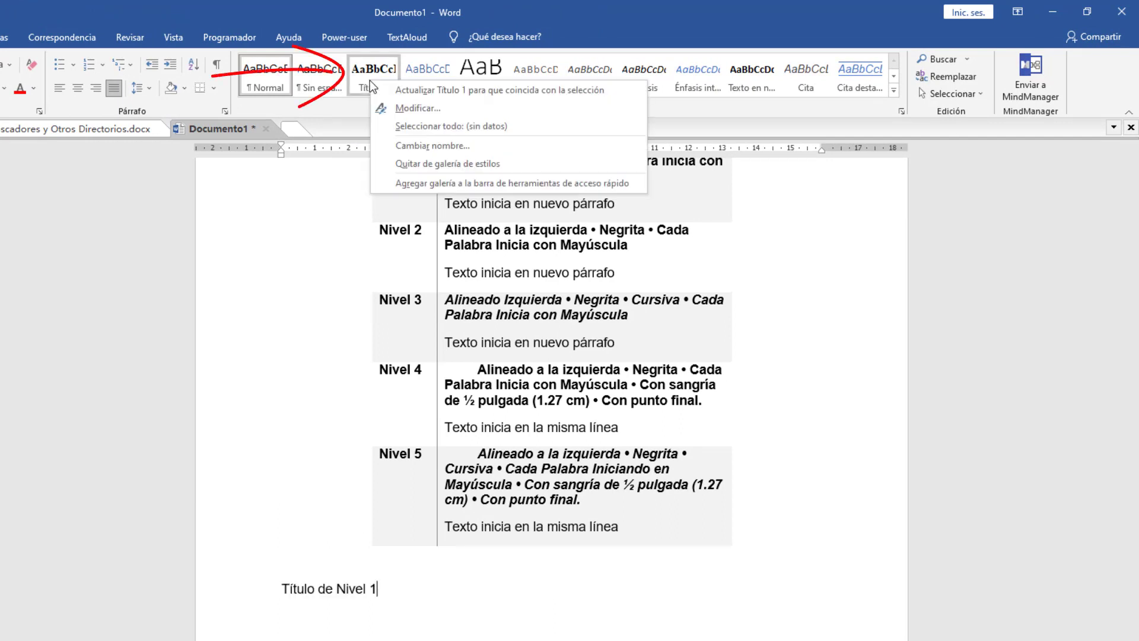
click(407, 106)
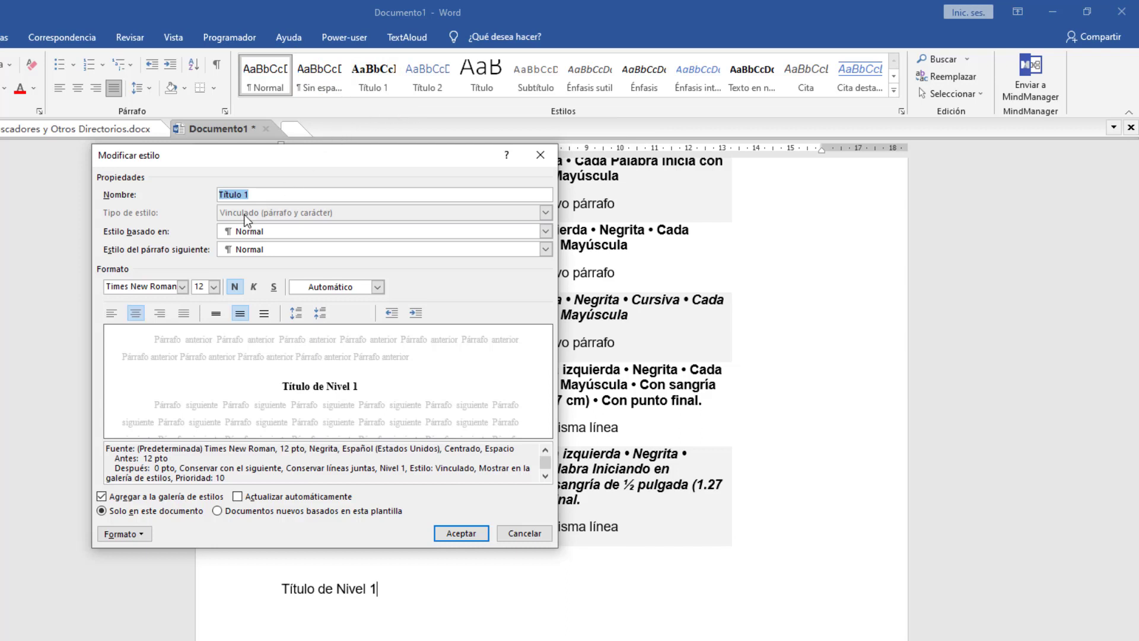
click(182, 286)
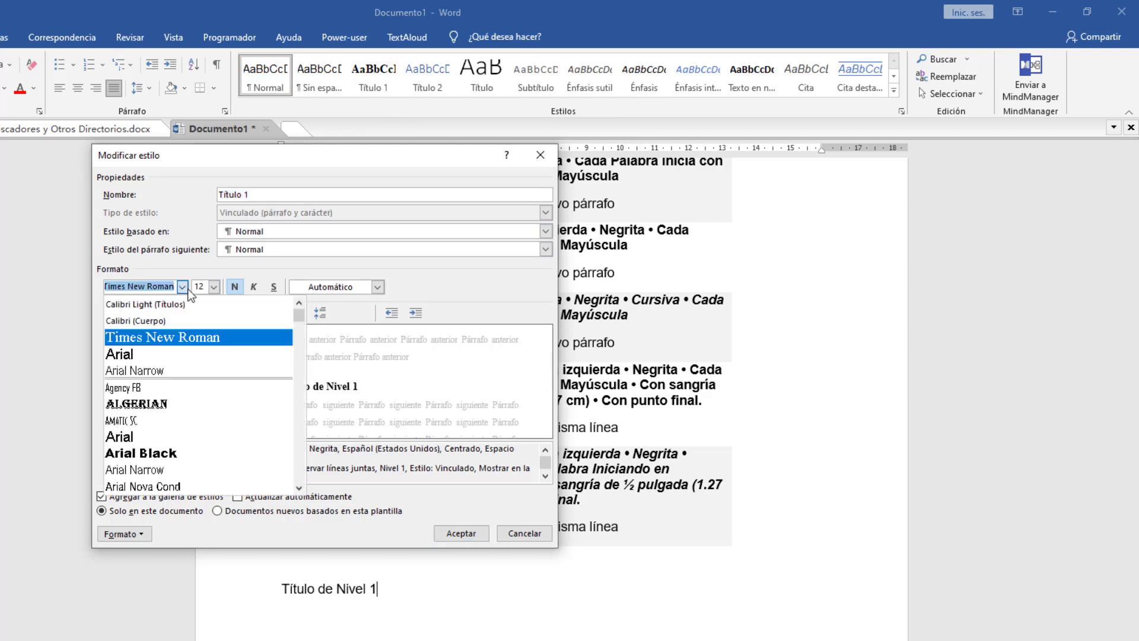
click(172, 336)
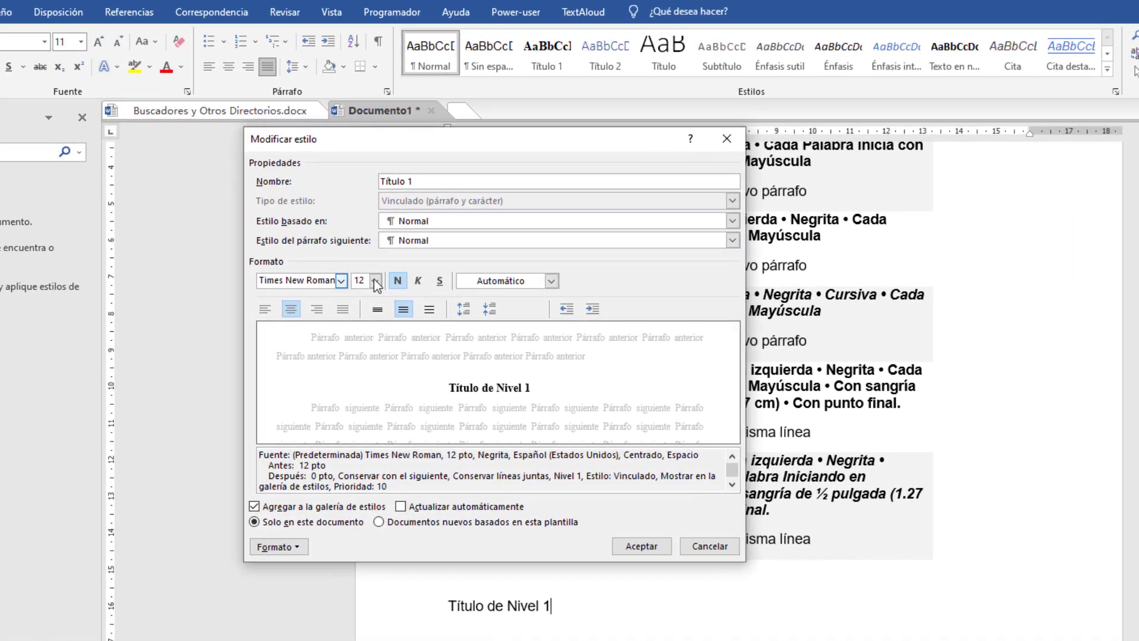
click(304, 285)
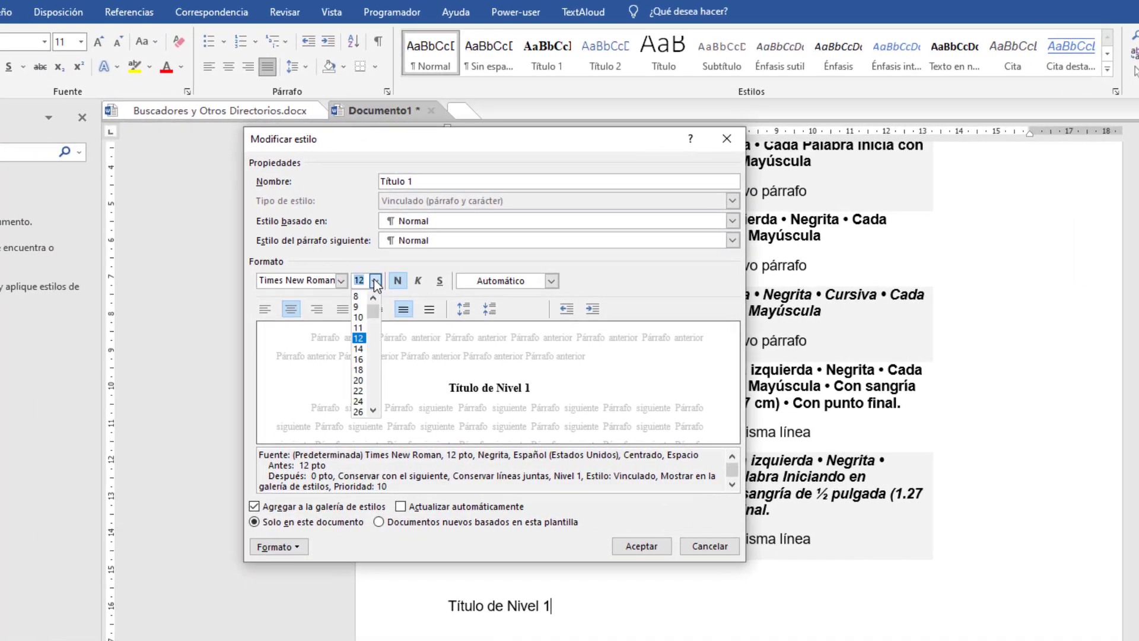
click(361, 339)
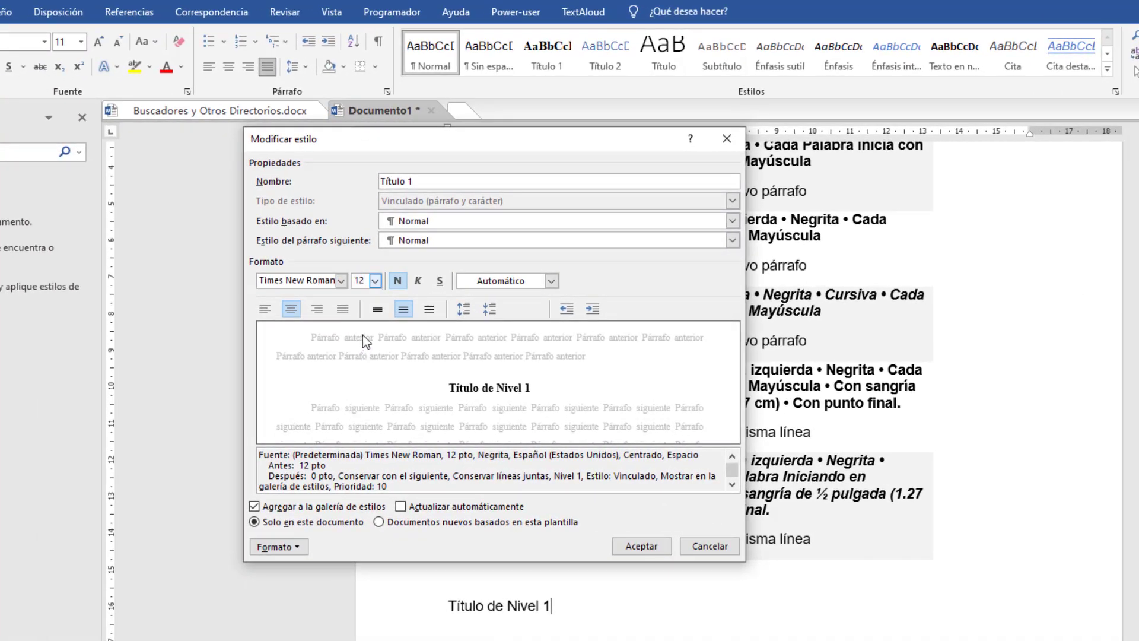
Keep Título 1 bold and centred with double line spacing, and save it for new documents based on this template
click(402, 280)
click(402, 280)
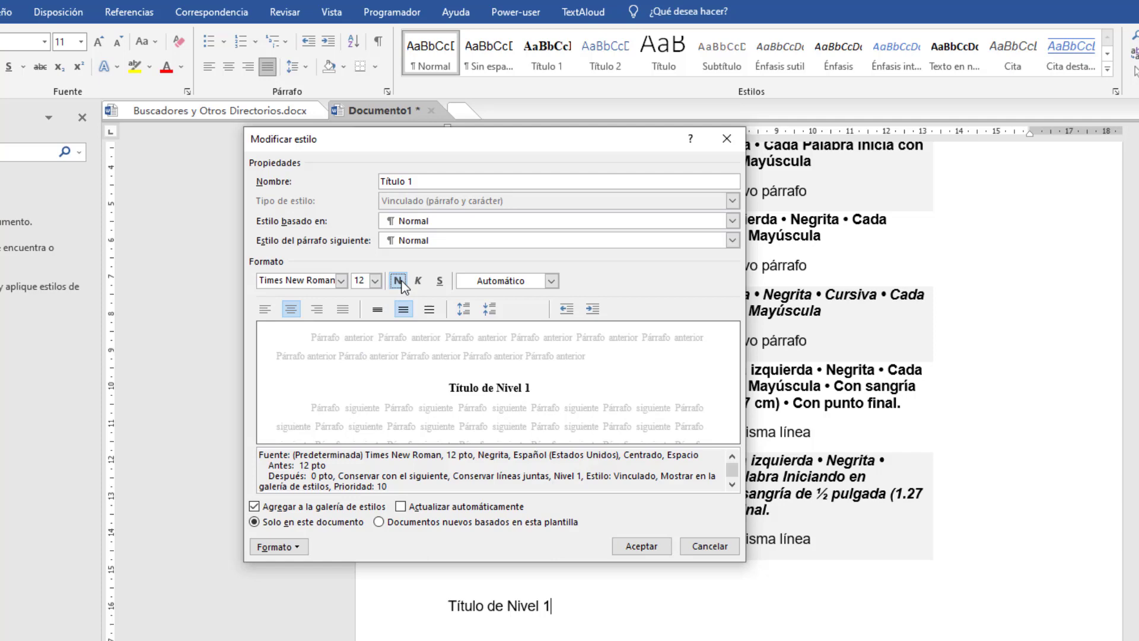
click(293, 312)
click(294, 312)
click(429, 310)
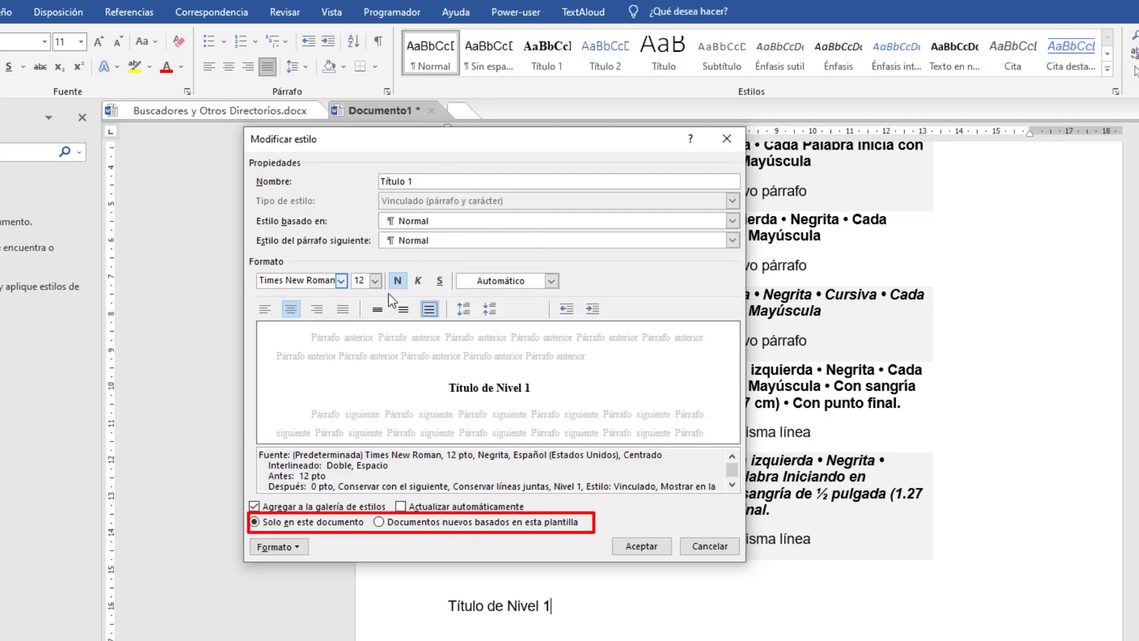
click(380, 523)
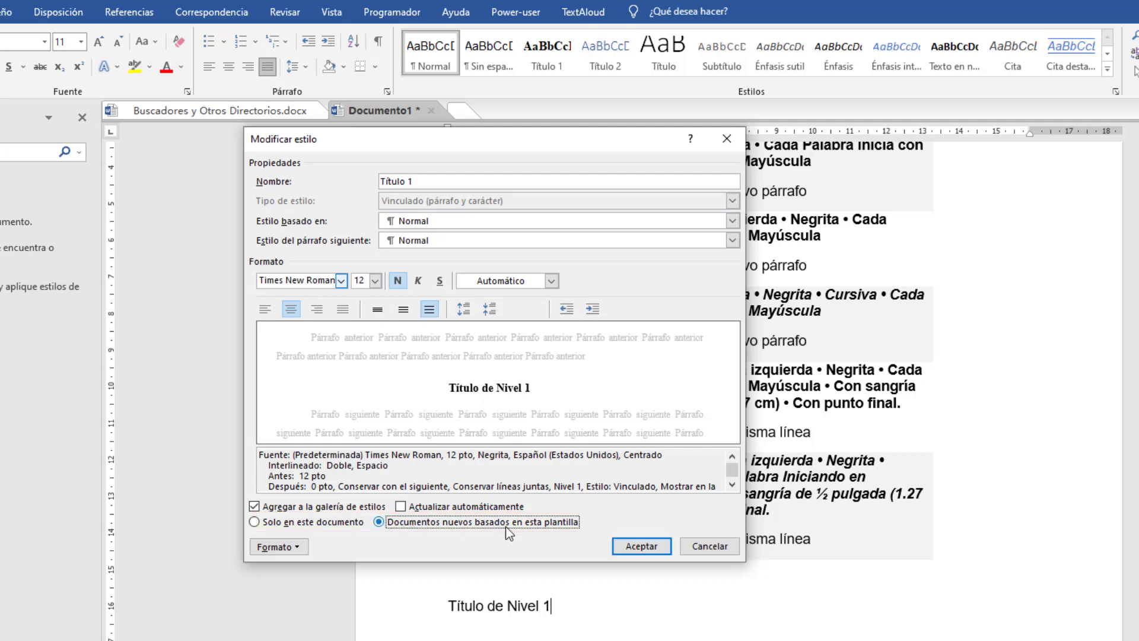
click(641, 546)
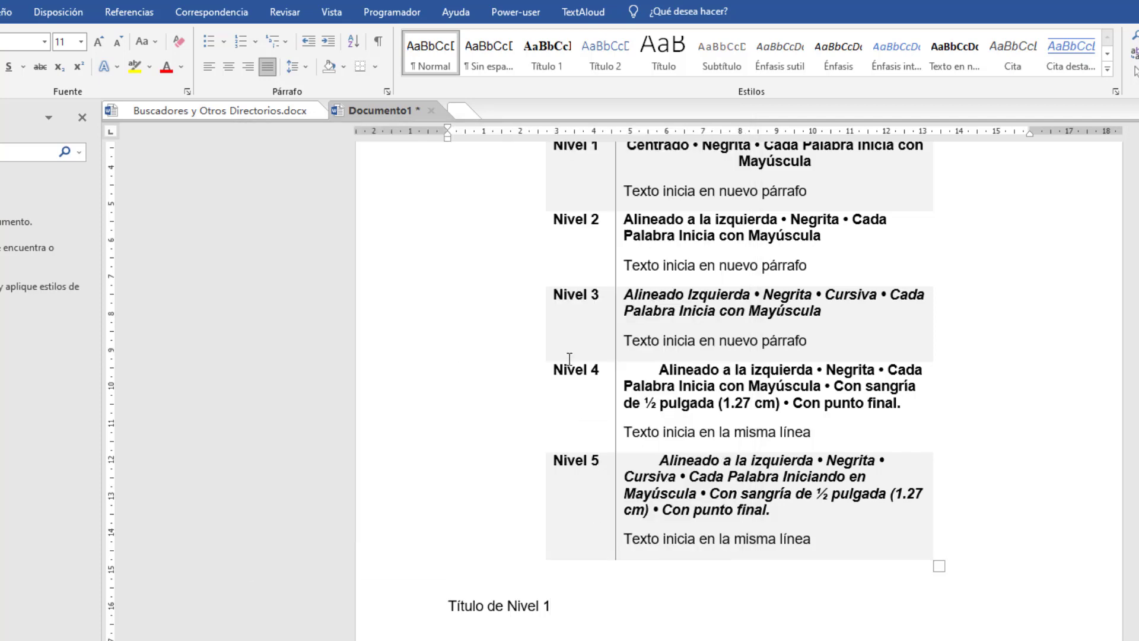
Apply the Título 1 style to "Título de Nivel 1" and insert a sample paragraph beginning "El vídeo proporciona" below it
click(543, 63)
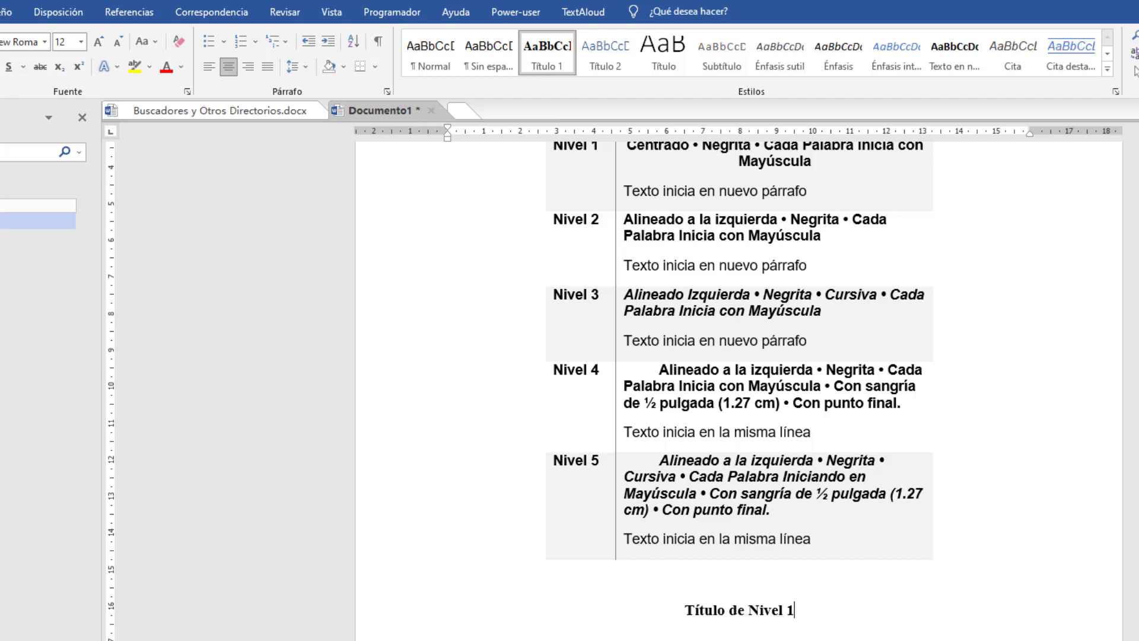
key(Down)
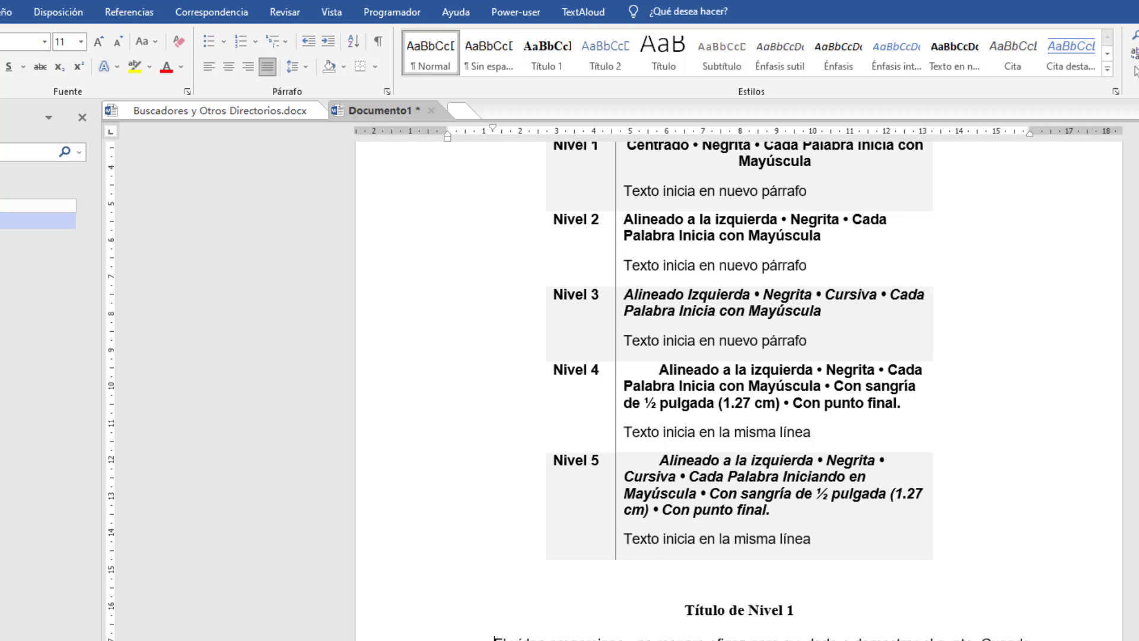
scroll(628, 615, down, 2)
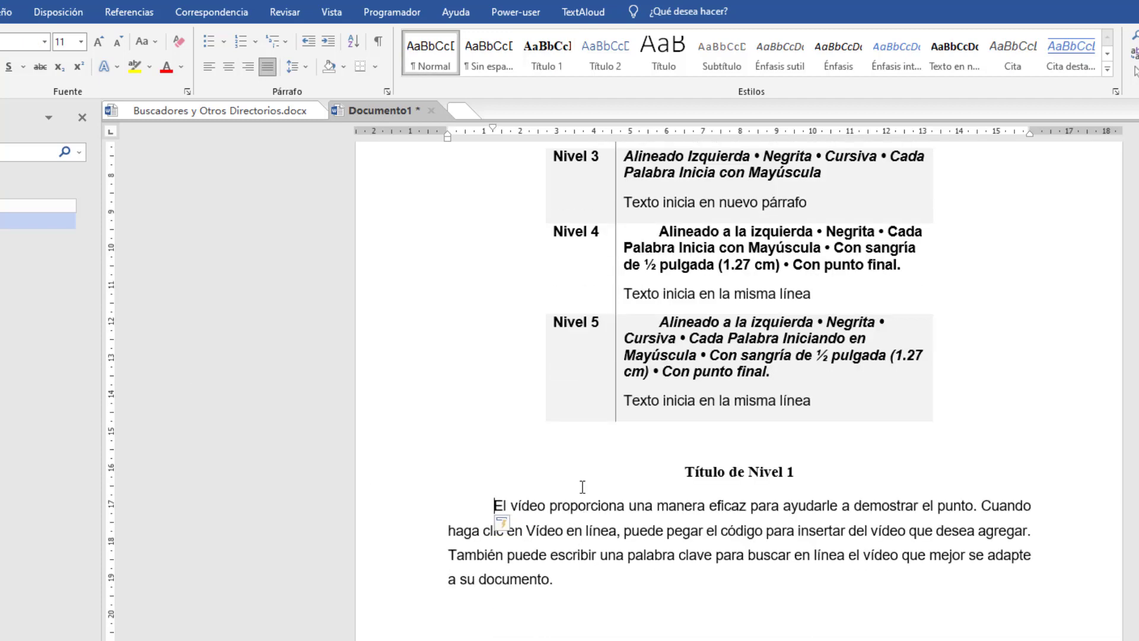
Open the Normal style for modification and set its font to Times New Roman, size 12
right_click(414, 49)
click(435, 73)
click(341, 280)
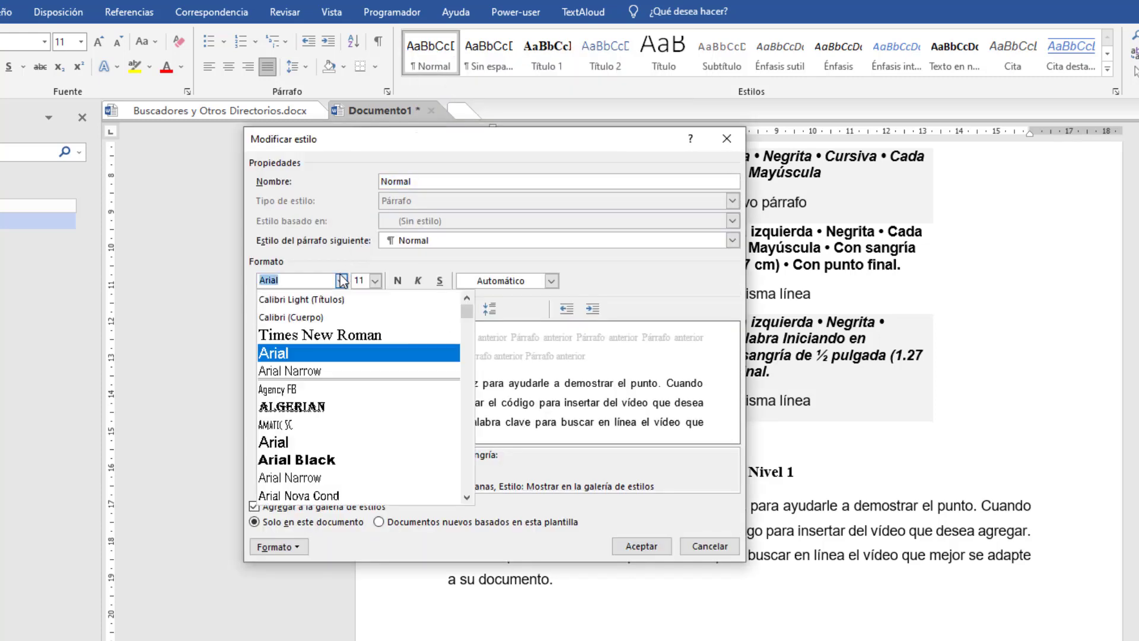
click(315, 336)
click(375, 281)
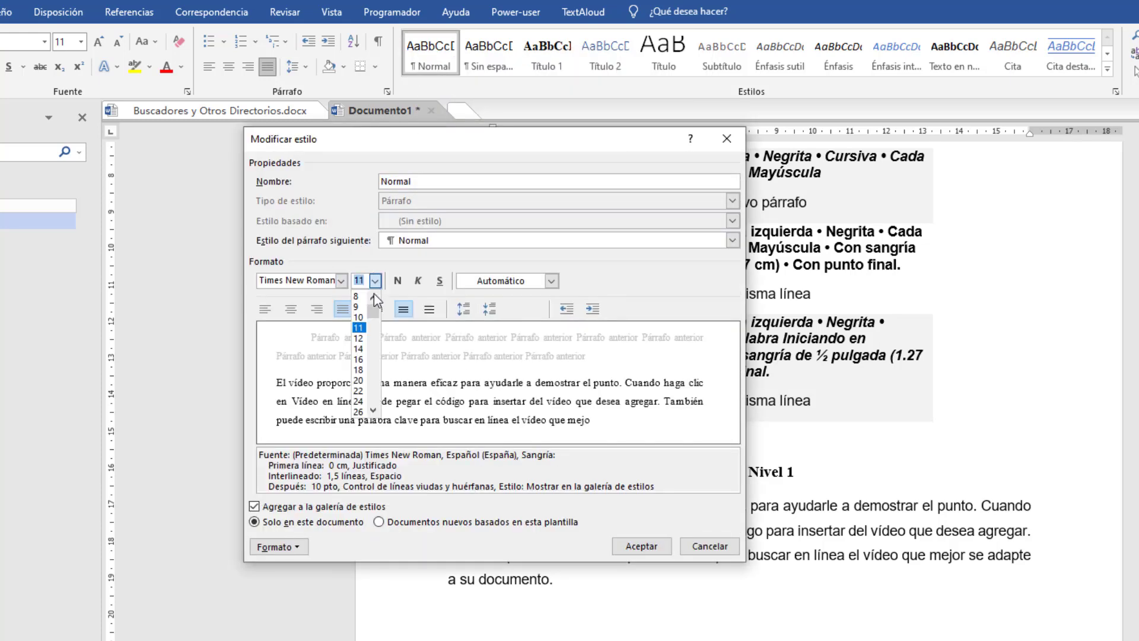
click(362, 338)
Keep the Normal style's text justified and set its line spacing to double
click(343, 310)
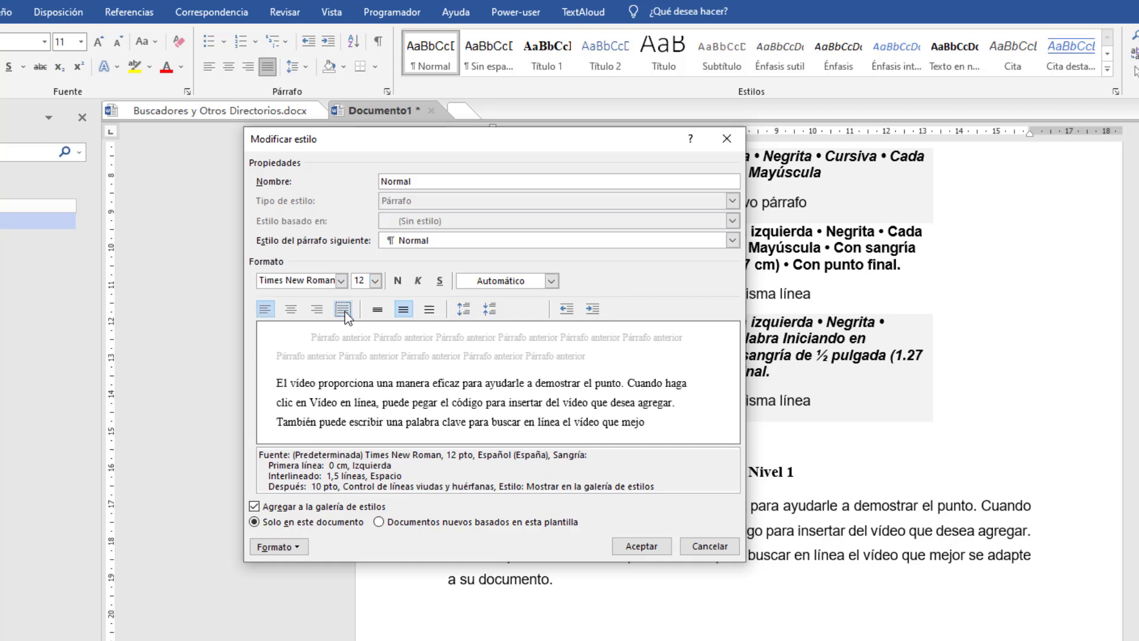
click(343, 310)
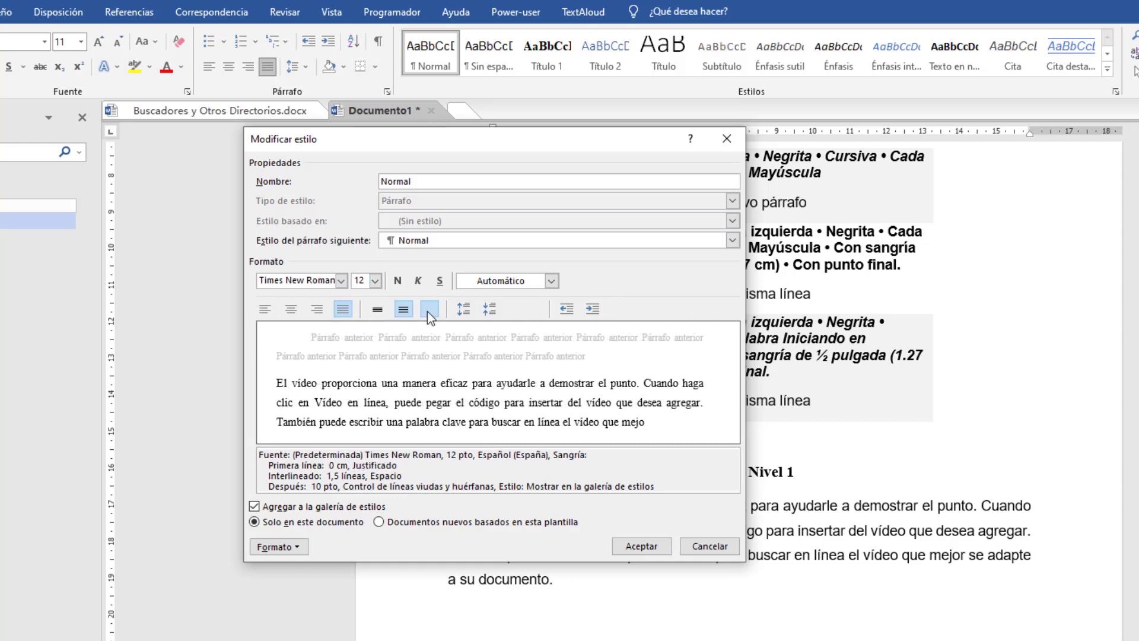
click(428, 309)
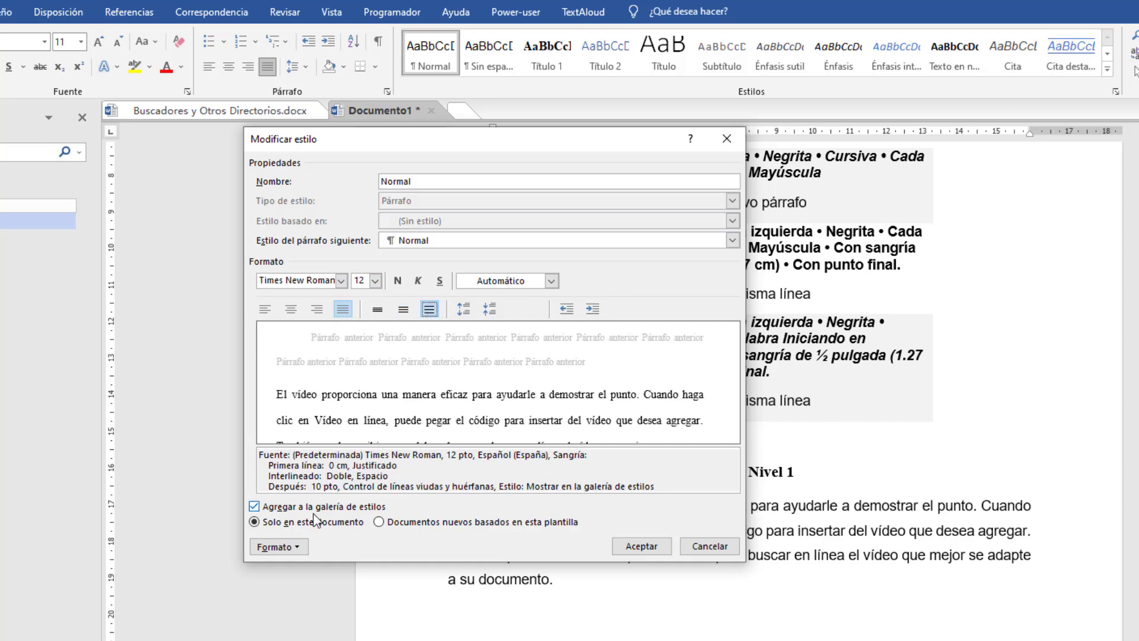
Give the Normal style a special first-line indent (Primera línea) of 1,27 cm in its paragraph settings
click(293, 547)
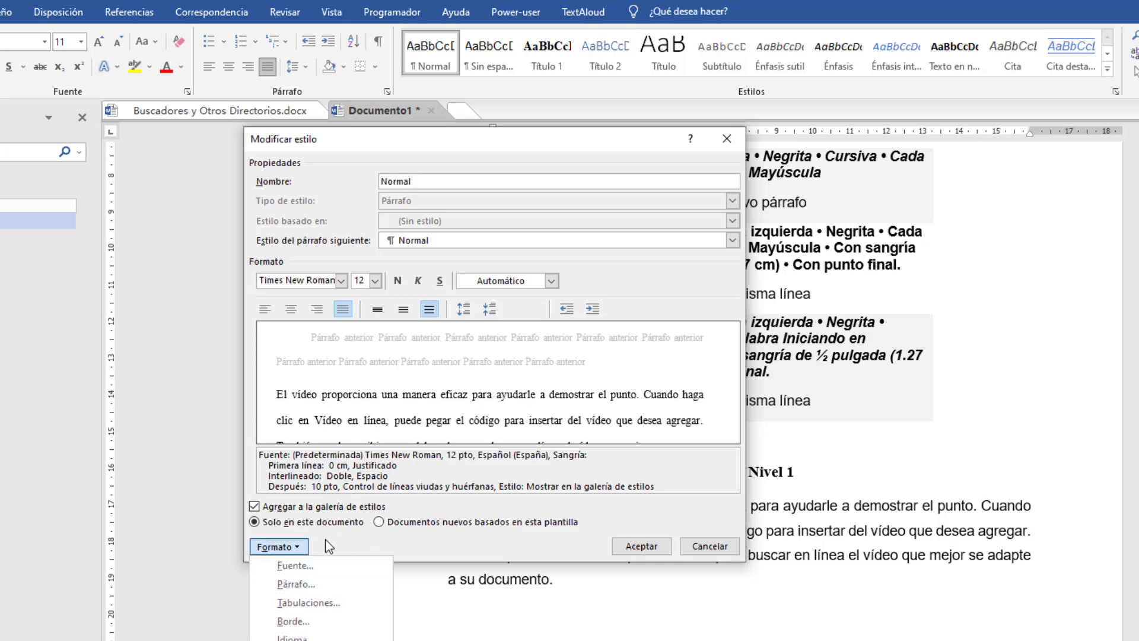
click(326, 584)
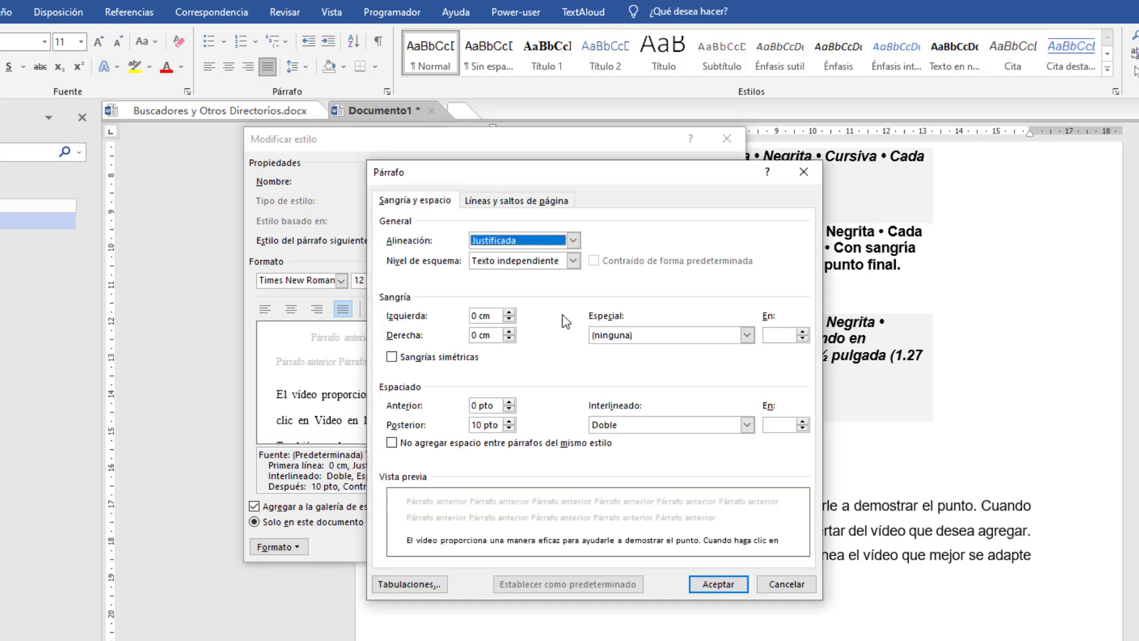
click(647, 342)
click(648, 359)
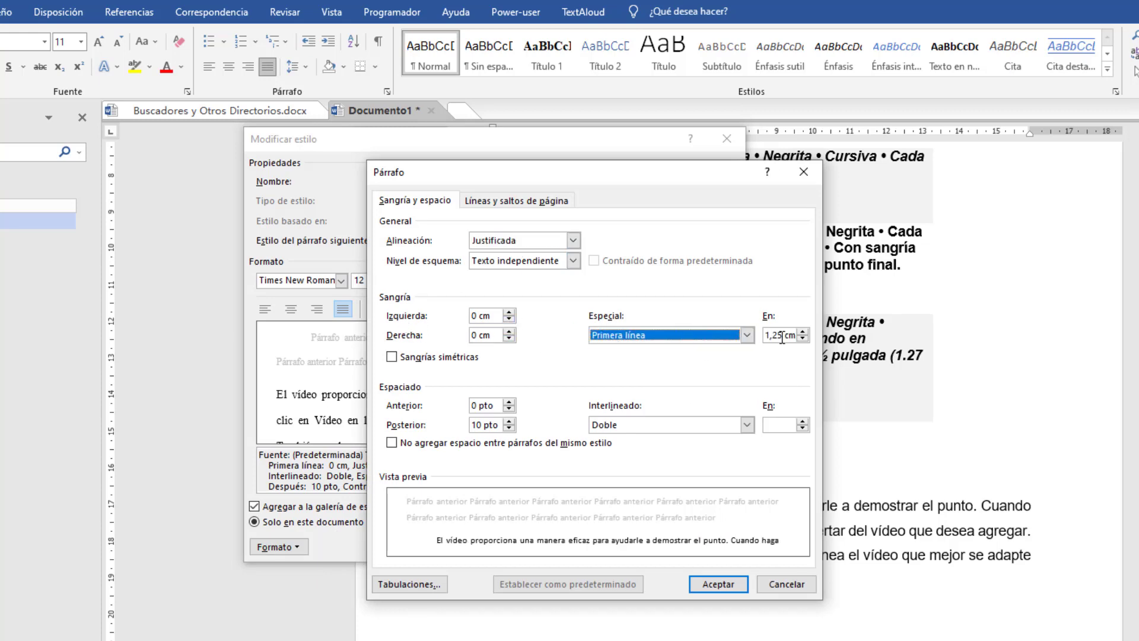
click(782, 336)
key(BackSpace)
text(7)
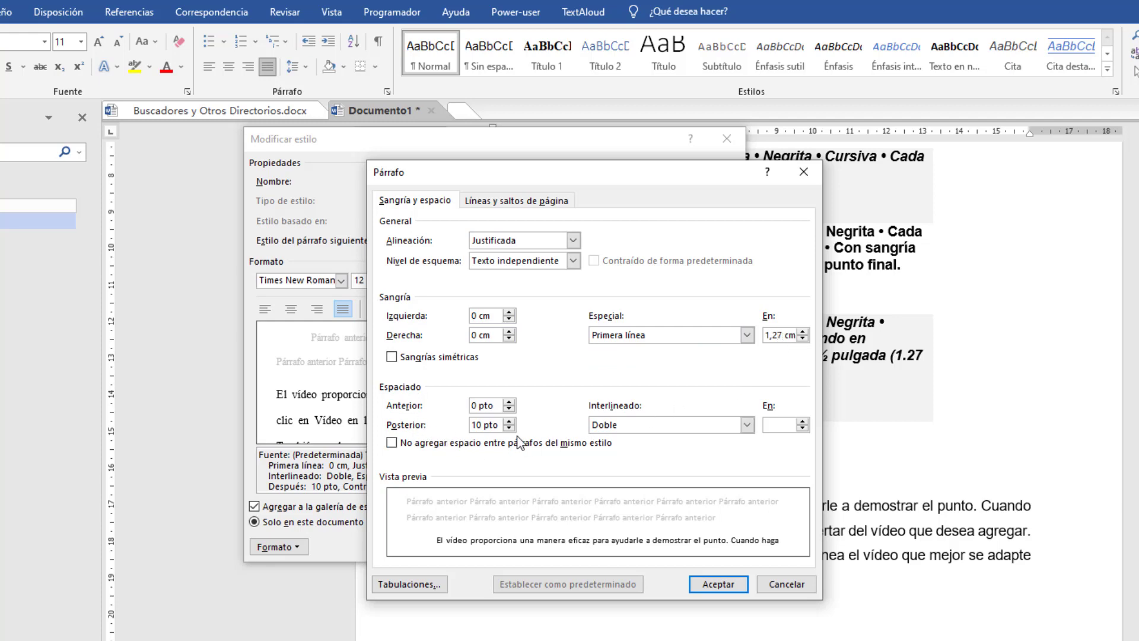
Set the Normal style's spacing after paragraphs to 0 pto and save the style for new documents based on this template
drag(477, 426, 473, 426)
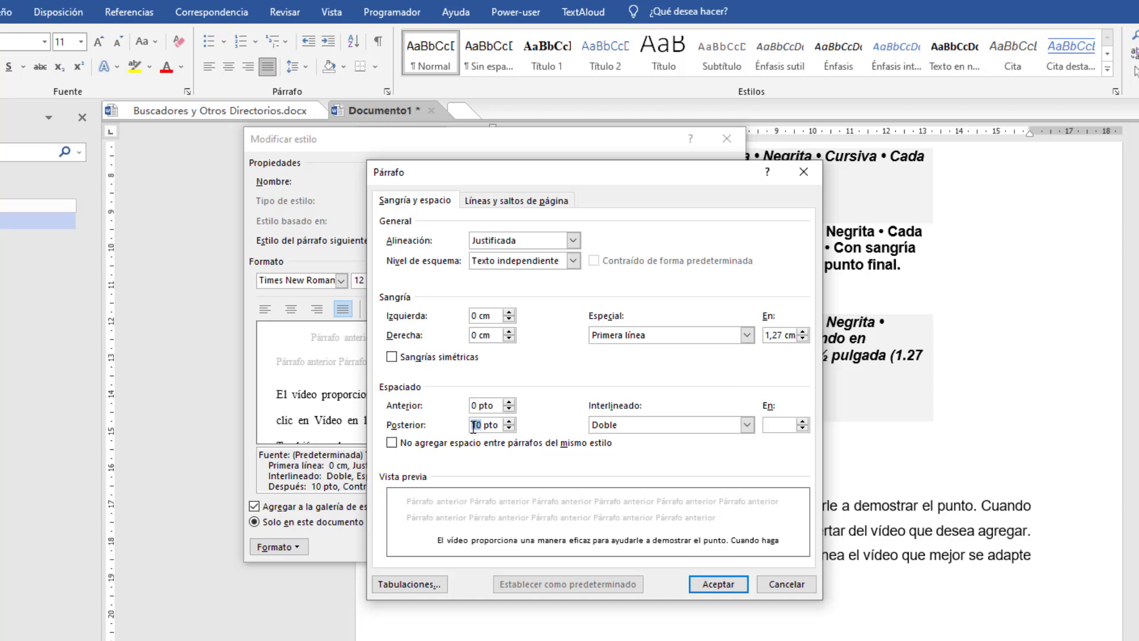
key(BackSpace)
click(731, 587)
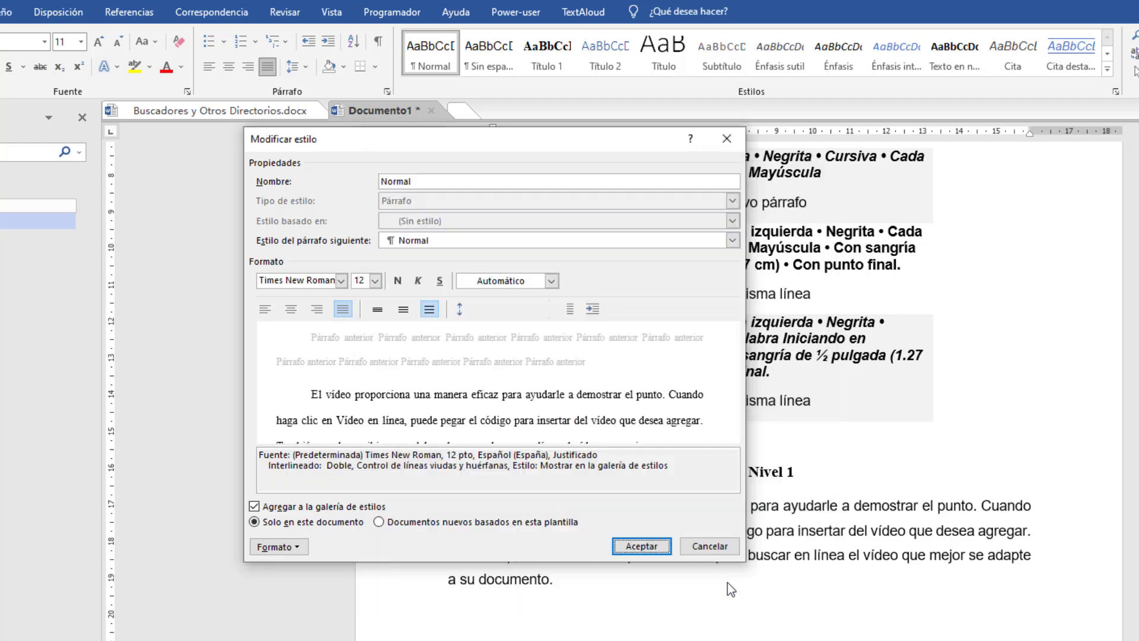
click(396, 524)
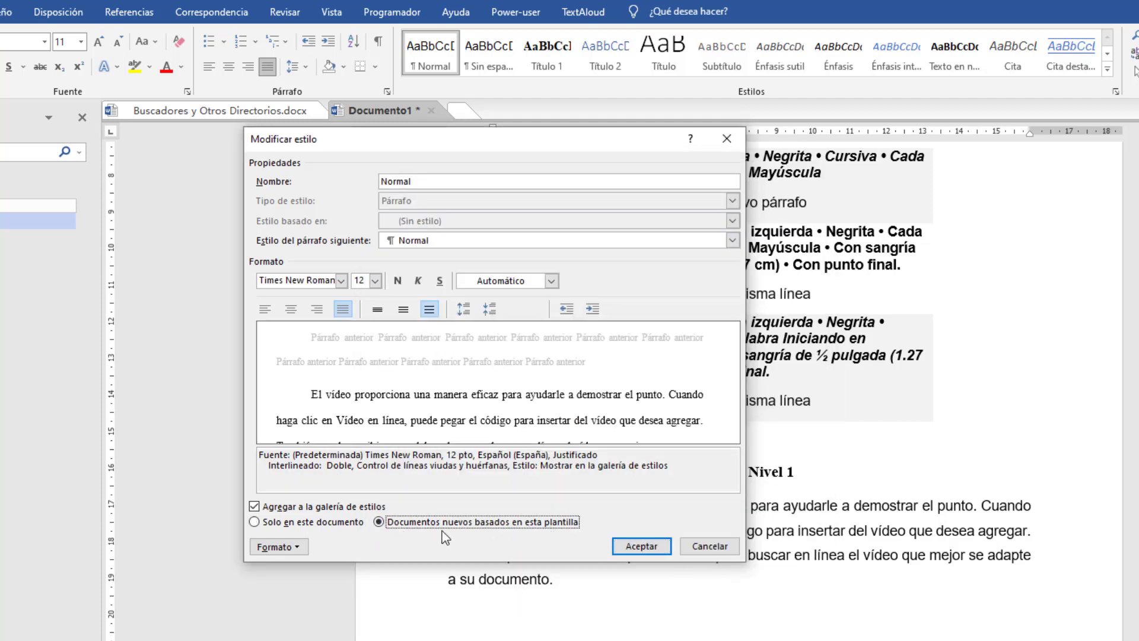
click(640, 546)
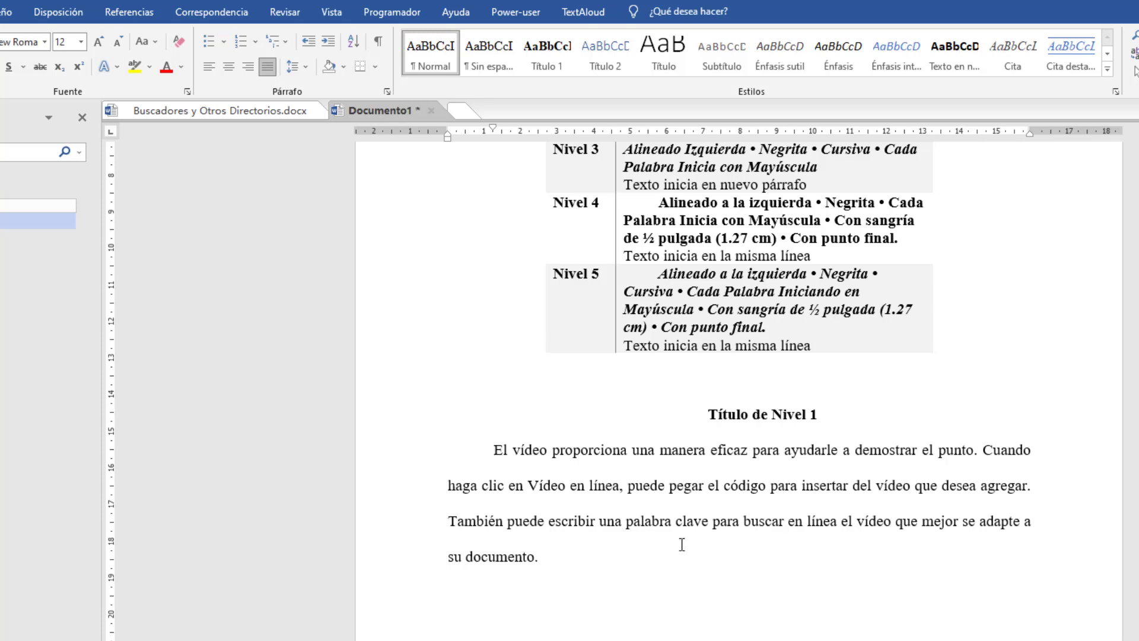
Add the line "Título de Nivel 2" as a new paragraph below the body text of the level 1 section
scroll(682, 540, up, 2)
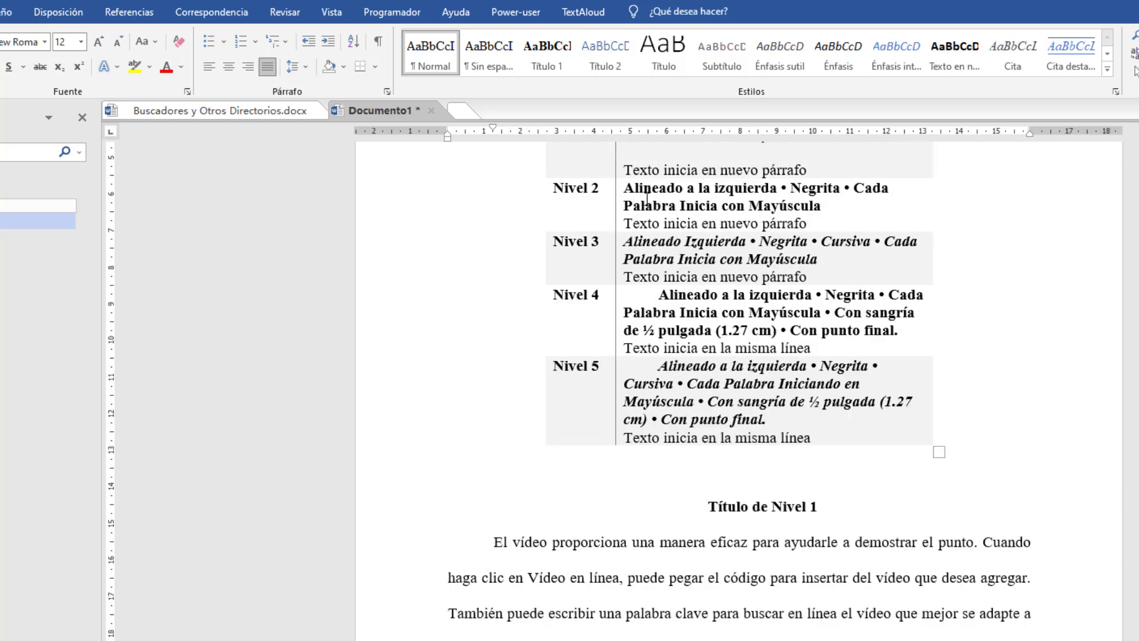
scroll(647, 195, up, 1)
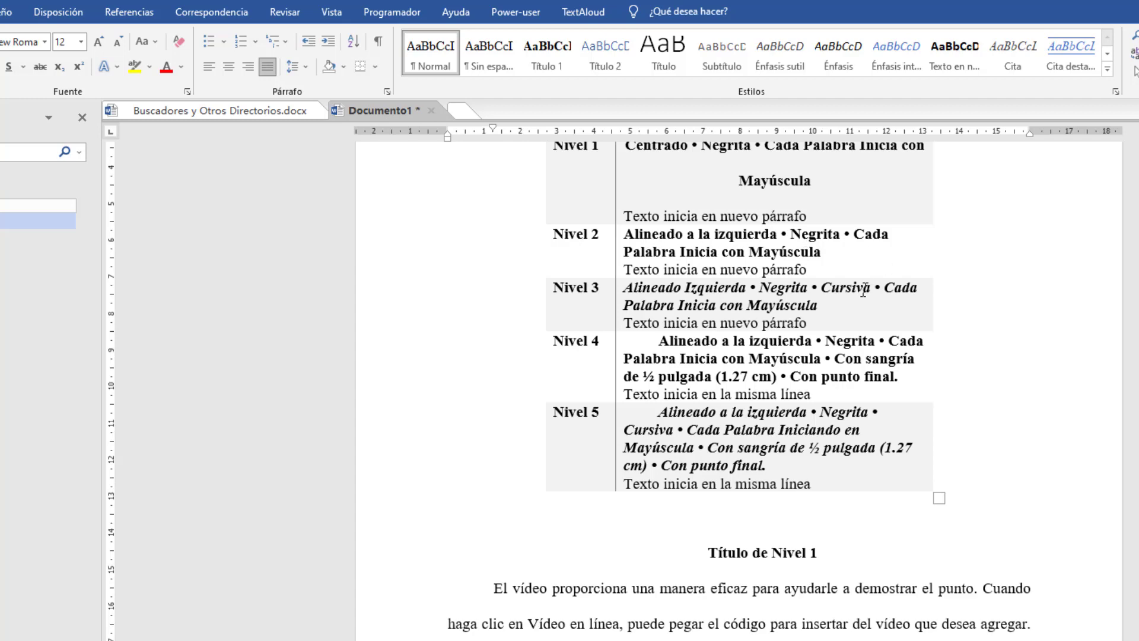
scroll(817, 437, down, 1)
scroll(817, 437, down, 2)
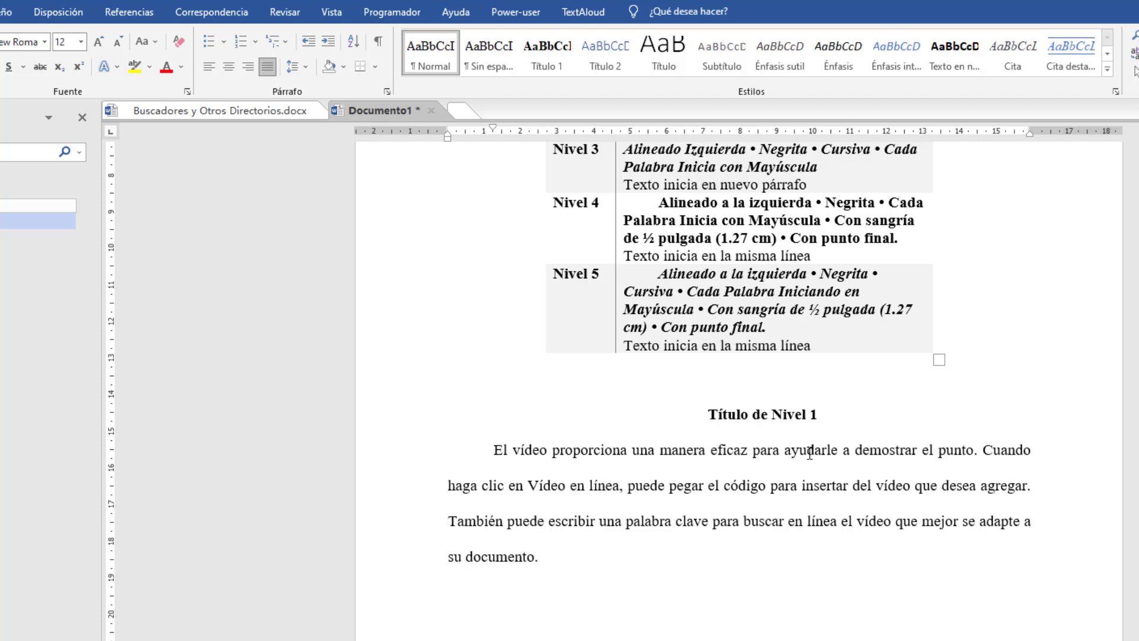
text(T)
text(i)
text(tulo de N)
text(ivel 2)
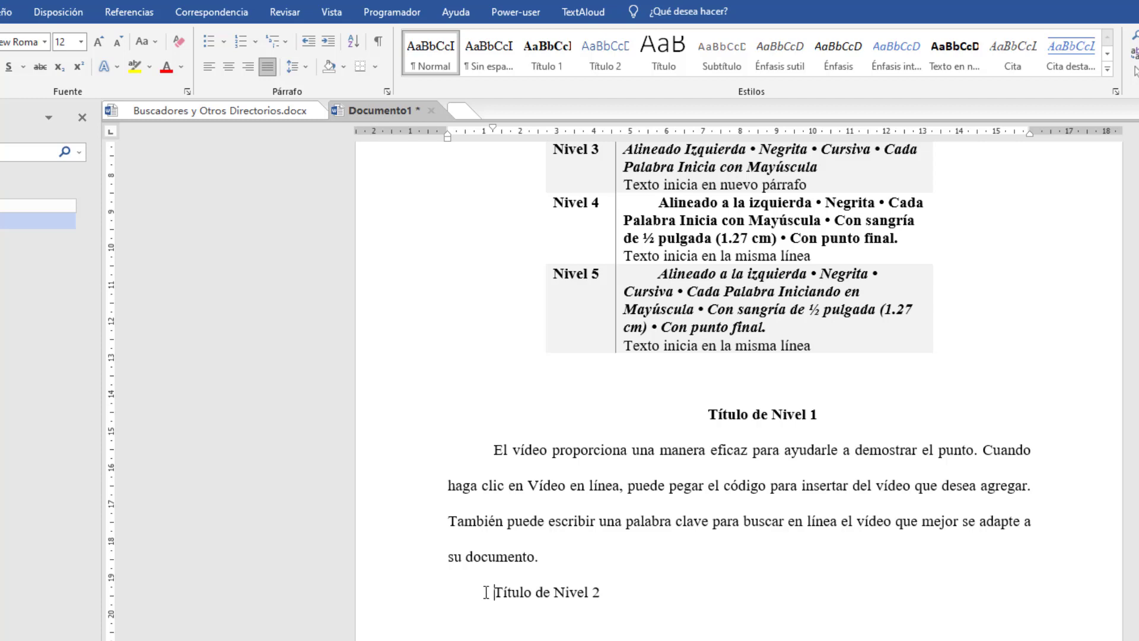
Open the Título 2 style for modification and set its font to Times New Roman, size 12, bold
right_click(599, 61)
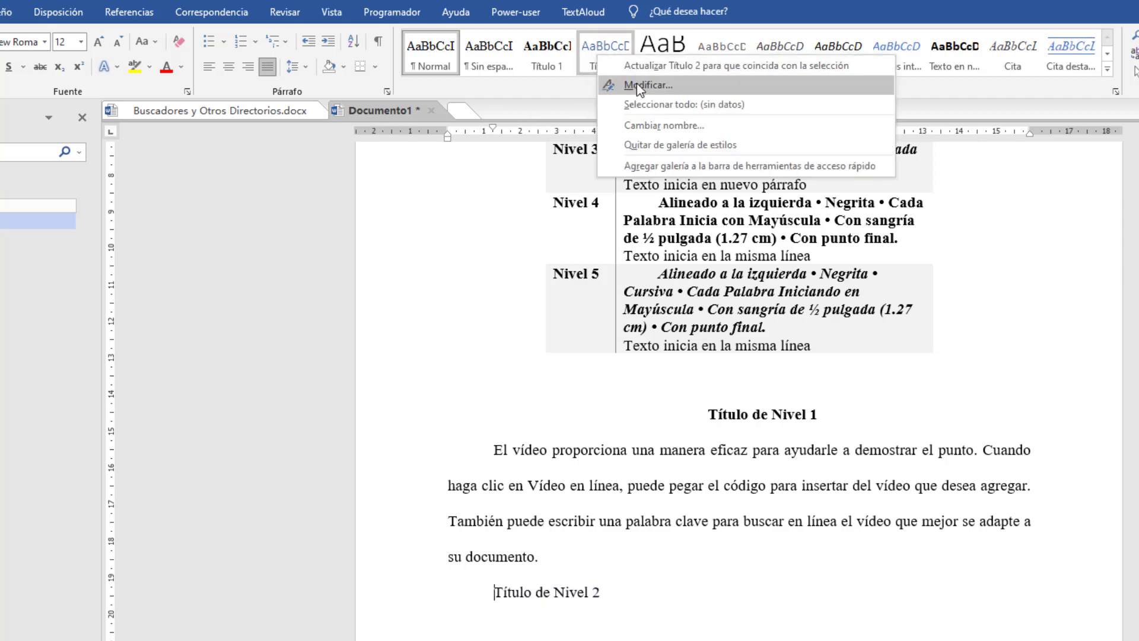
click(636, 83)
click(343, 280)
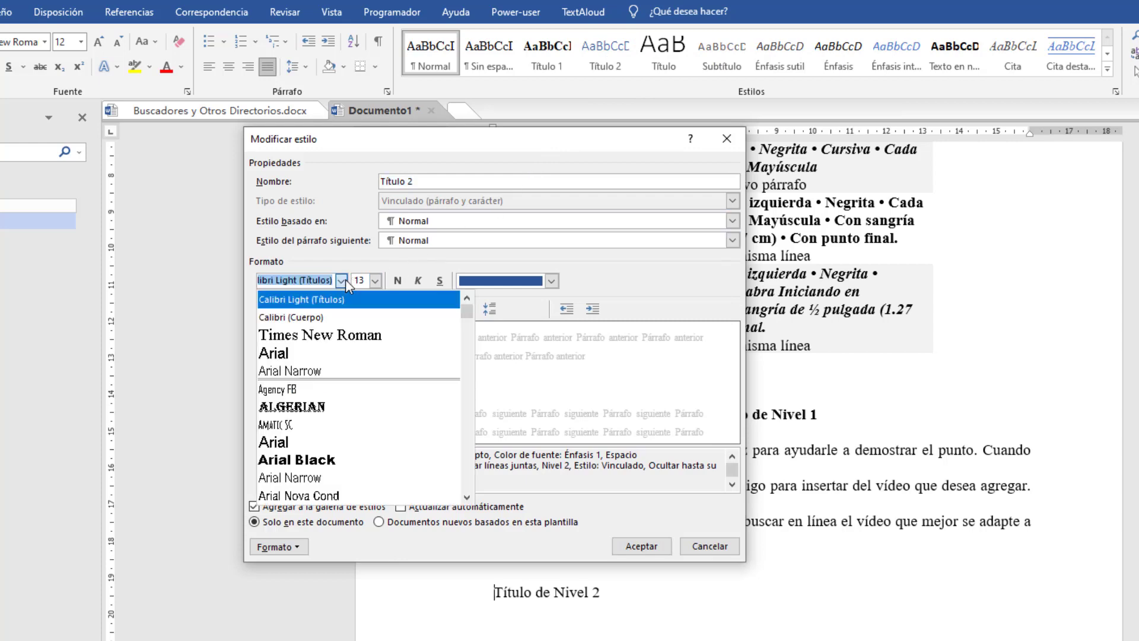
click(337, 336)
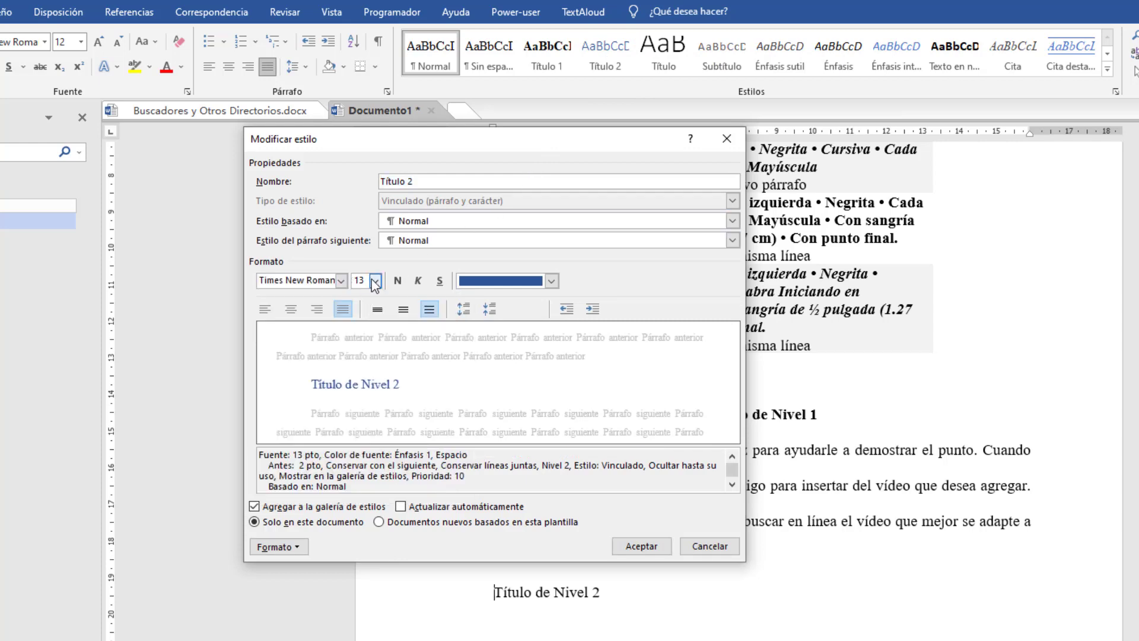
click(375, 280)
click(359, 338)
click(398, 280)
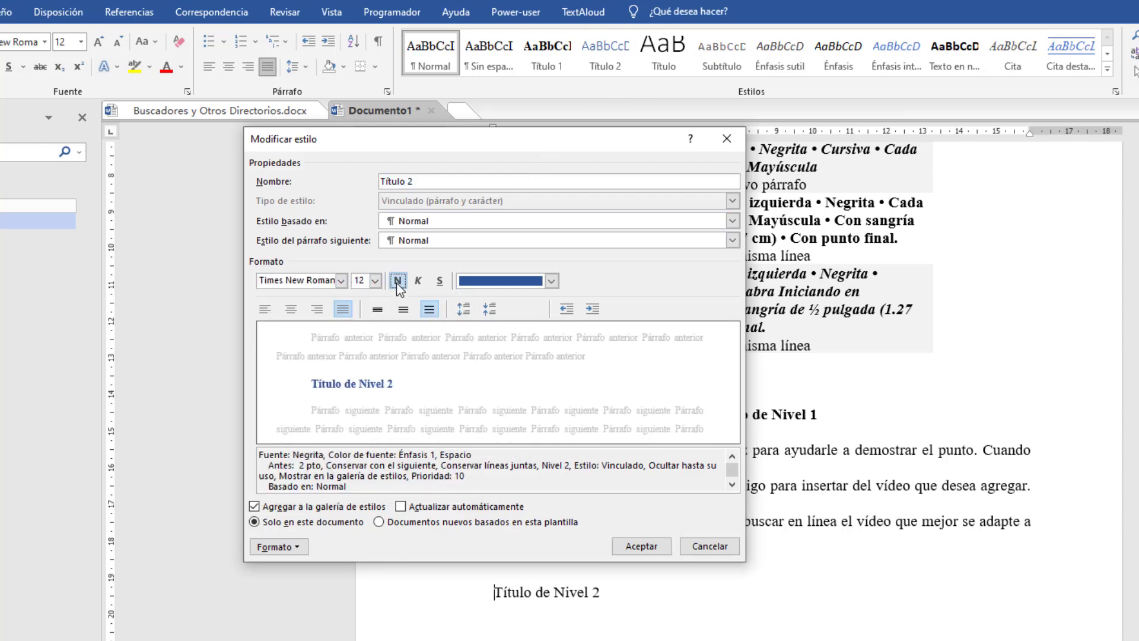
Set the Título 2 style's font color to Automático and align it left
click(486, 286)
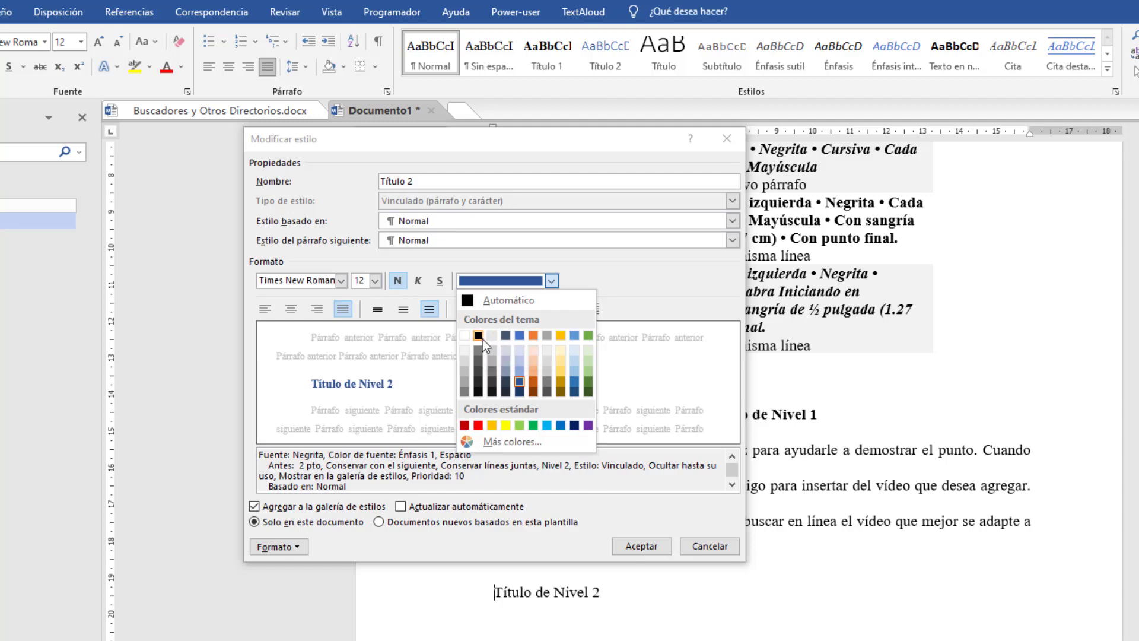
click(514, 301)
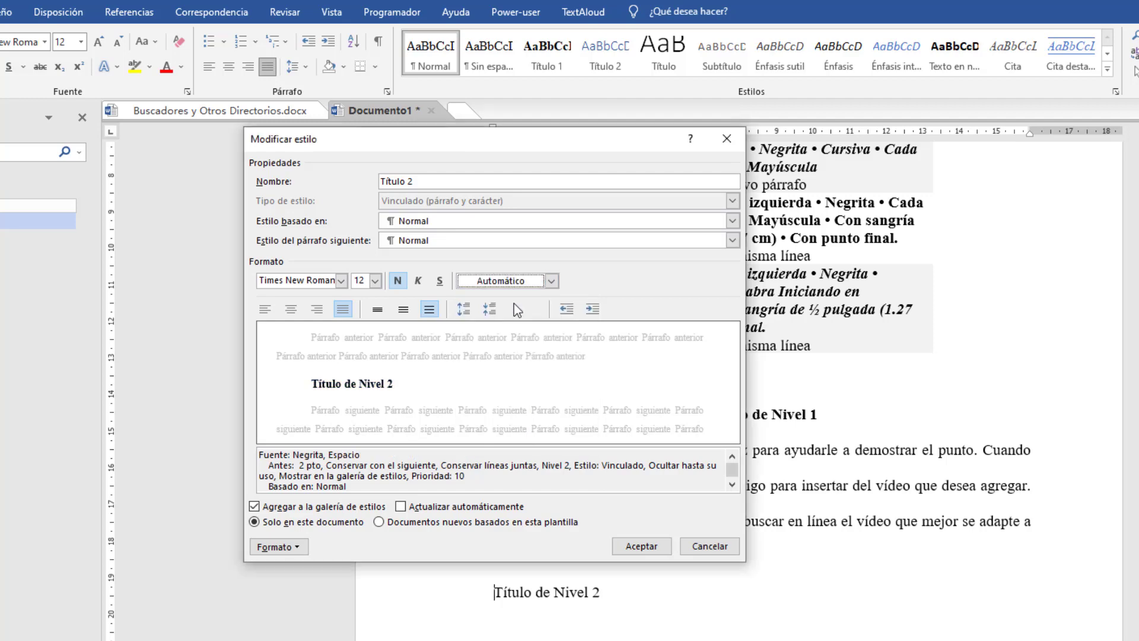
click(266, 310)
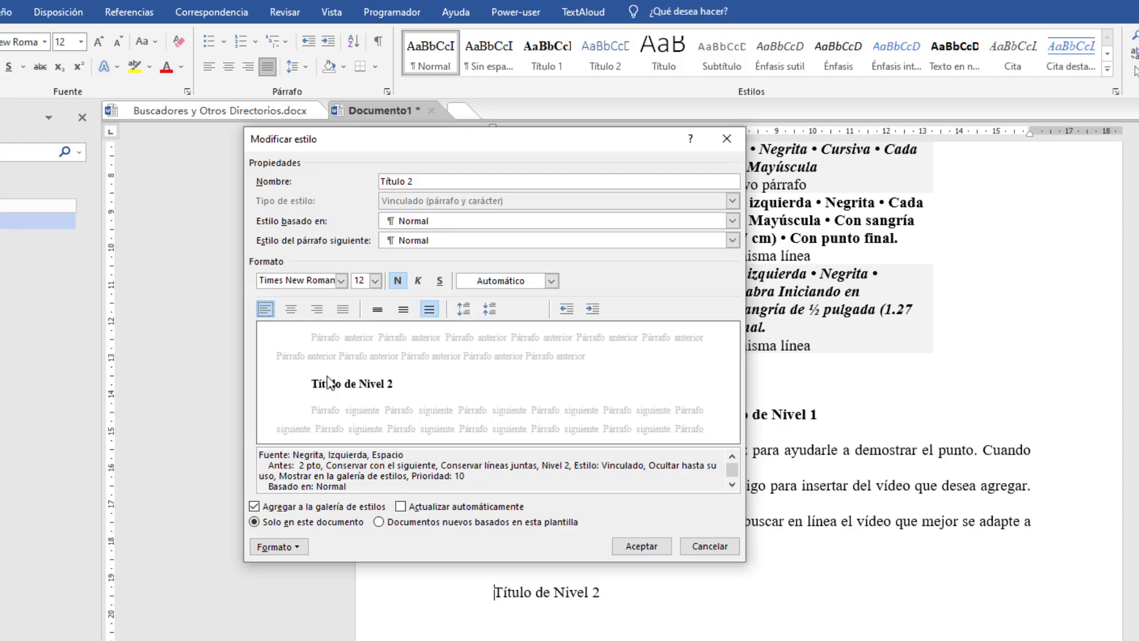
Set the Título 2 style's special indent to (ninguna) and its spacing before to 0 pto in its paragraph settings
click(298, 546)
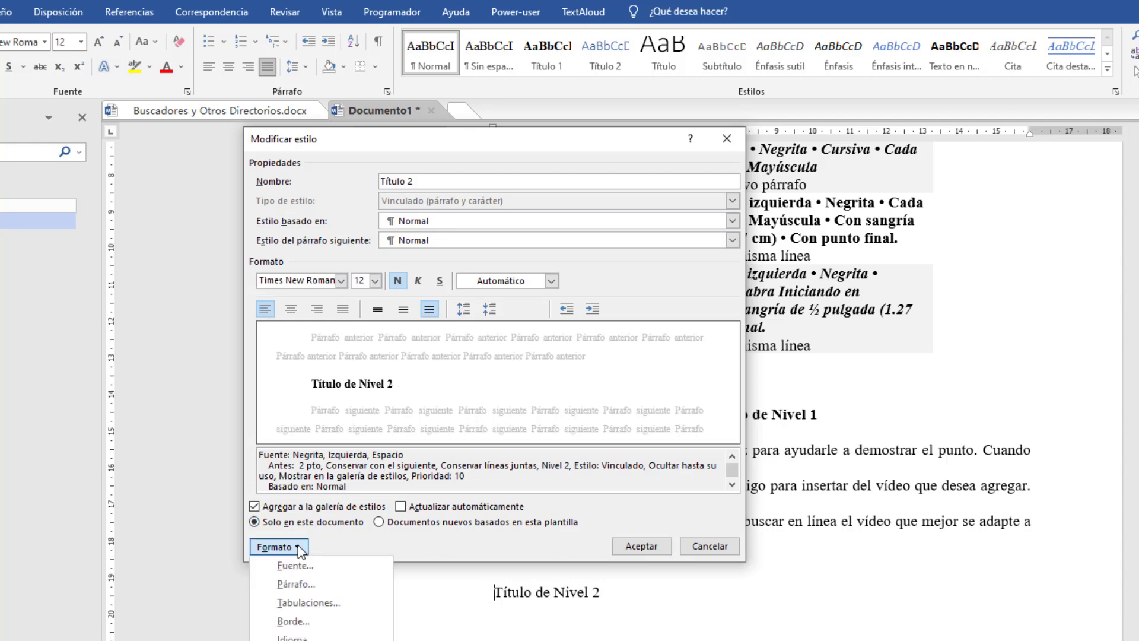
click(316, 588)
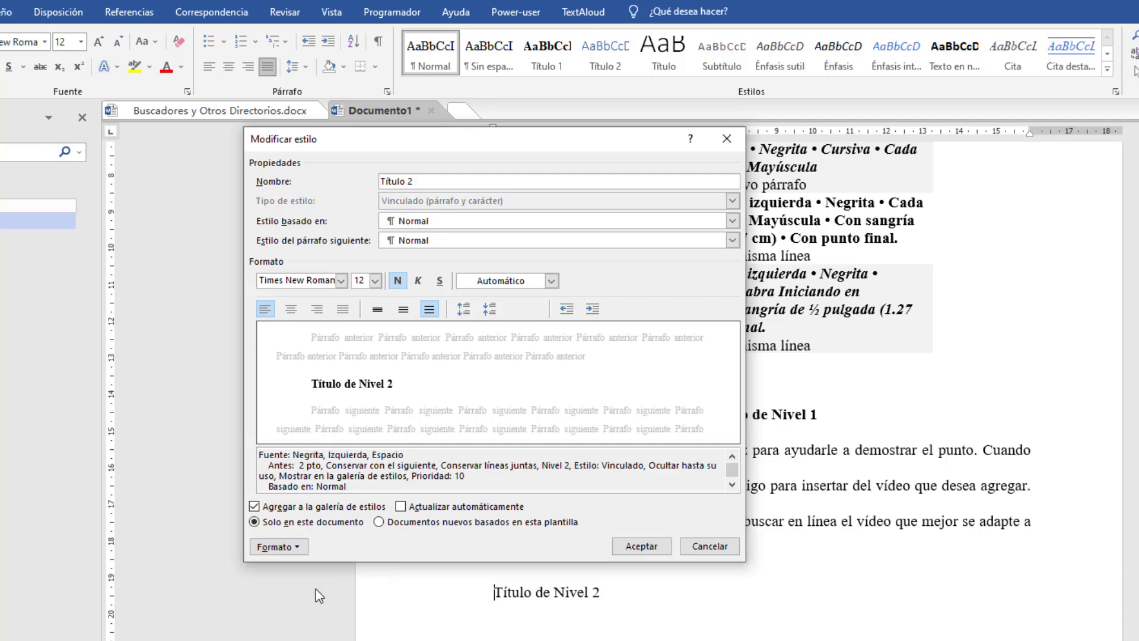
click(711, 336)
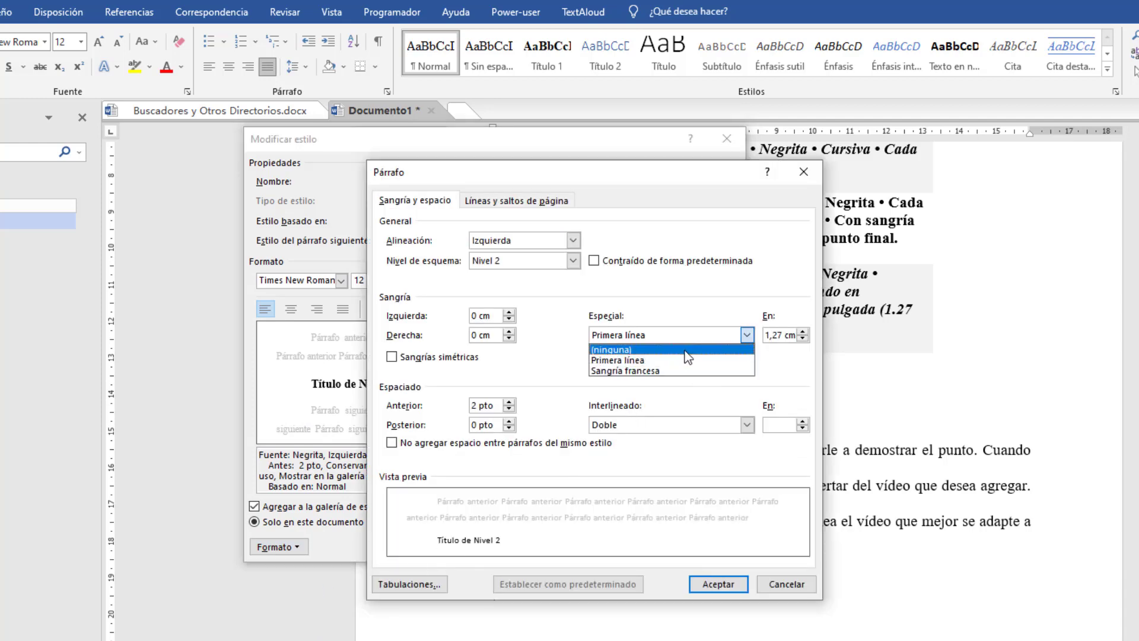
click(687, 350)
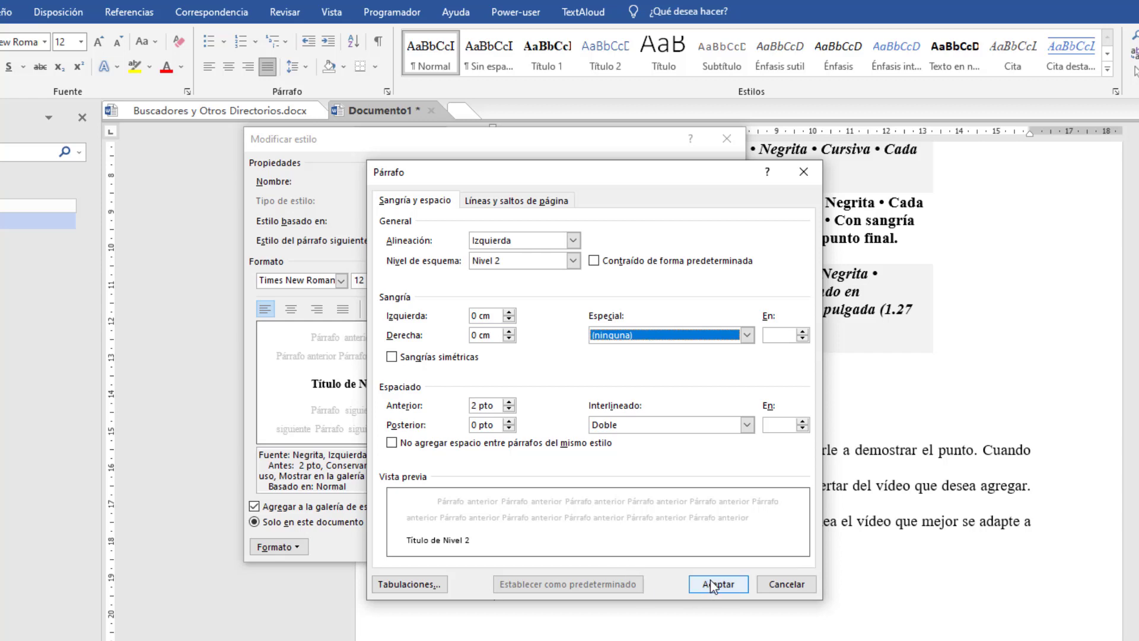
click(509, 408)
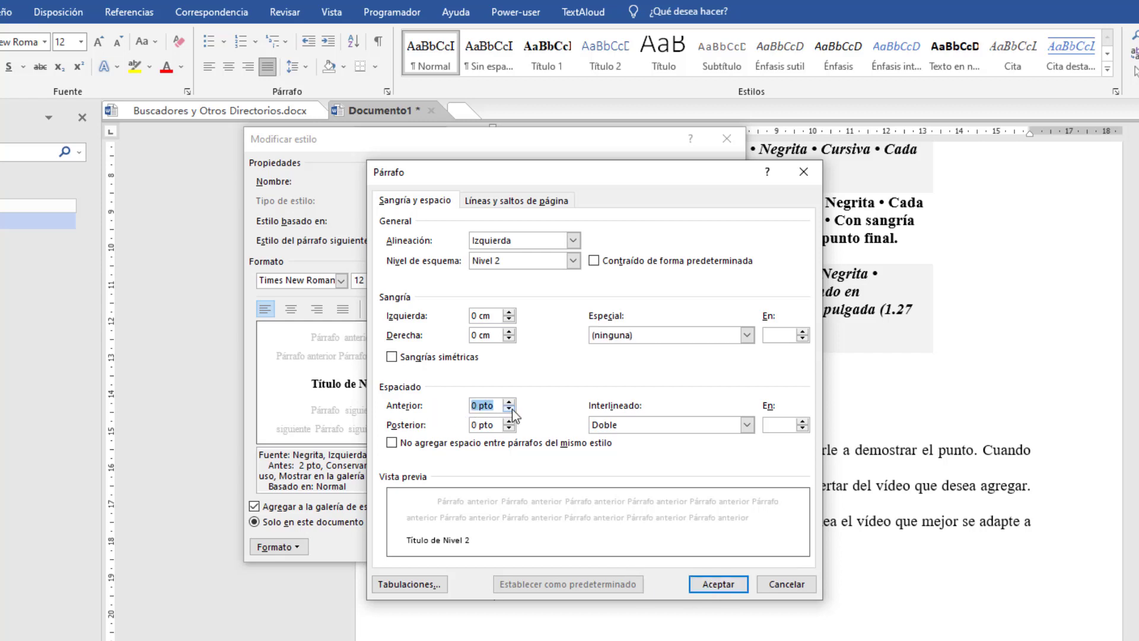
click(715, 584)
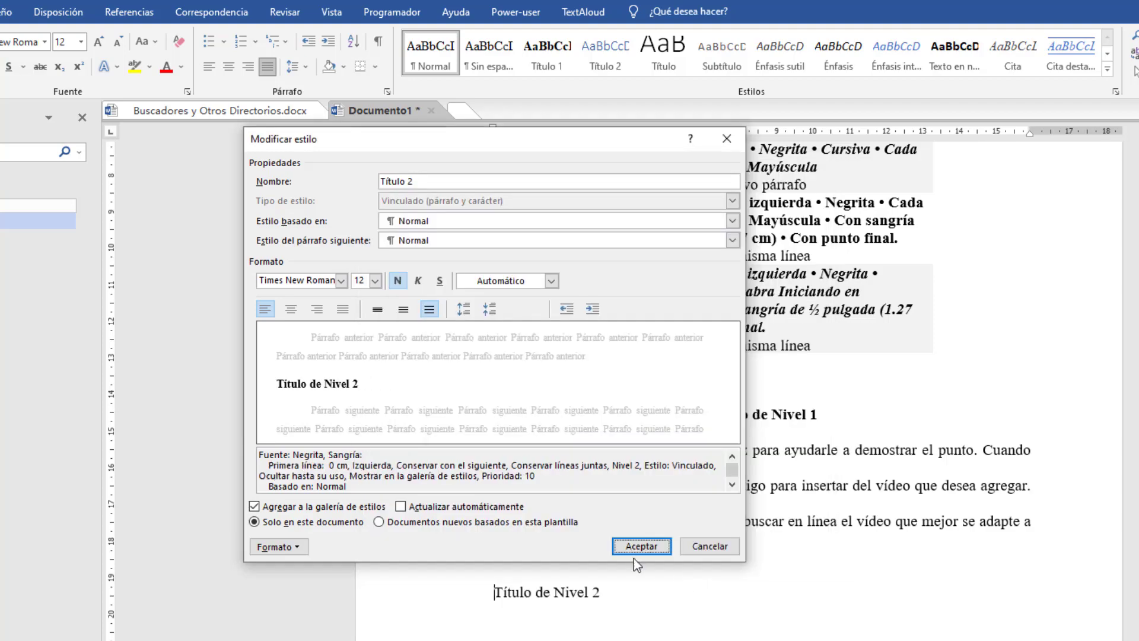
Save the Título 2 style for new documents based on this template and apply it to the "Título de Nivel 2" line
click(484, 524)
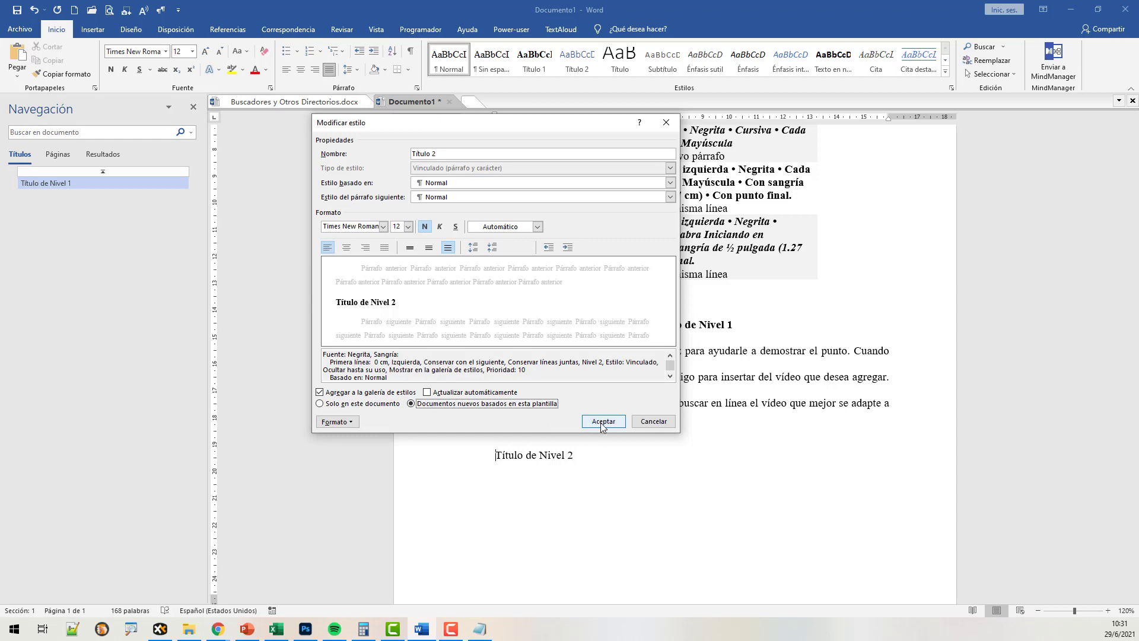
click(602, 421)
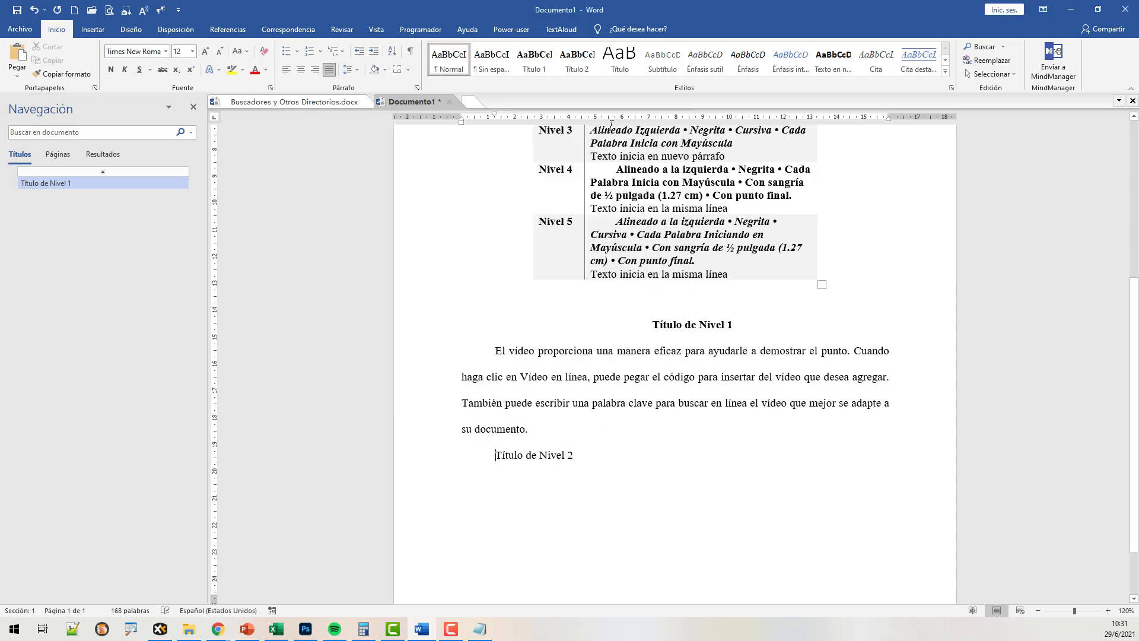
click(579, 61)
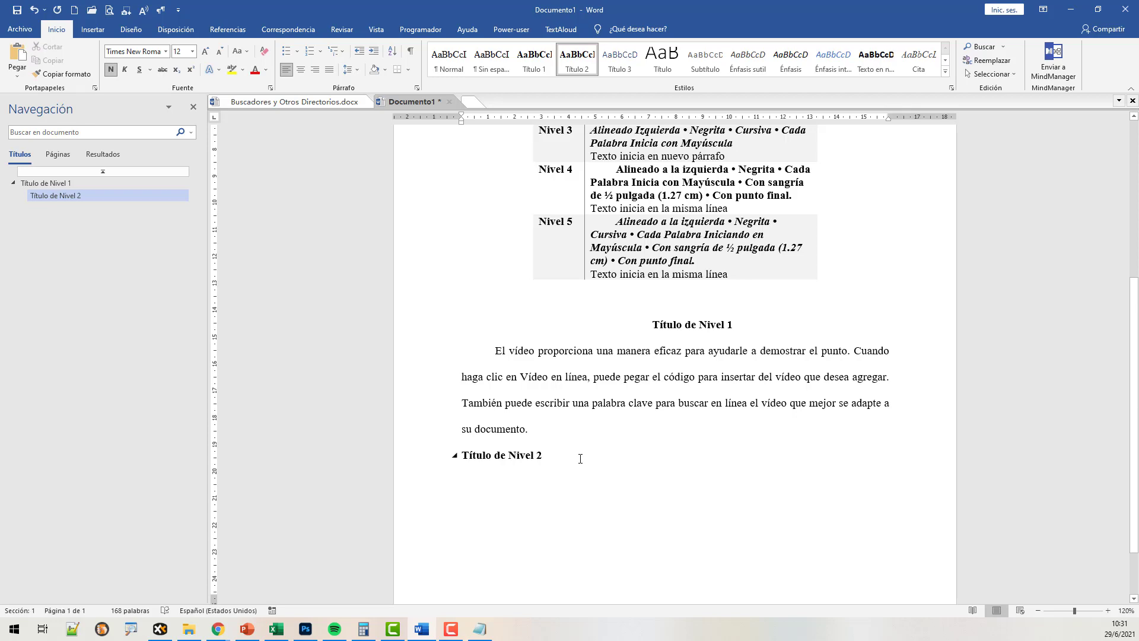
Add the sample body paragraph starting "El vídeo proporciona una manera eficaz para ayudarle a demostrar el punto" below the level 2 heading
key(Return)
text(El vídeo proporciona una manera eficaz para ayudarle a demostrar el punto. Cuando haga clic en Vídeo en línea, puede pegar el código para insertar del vídeo que desea agregar. También puede escribir una palabra clave para buscar en línea el vídeo que mejor se adapte a su documento.)
scroll(513, 384, down, 2)
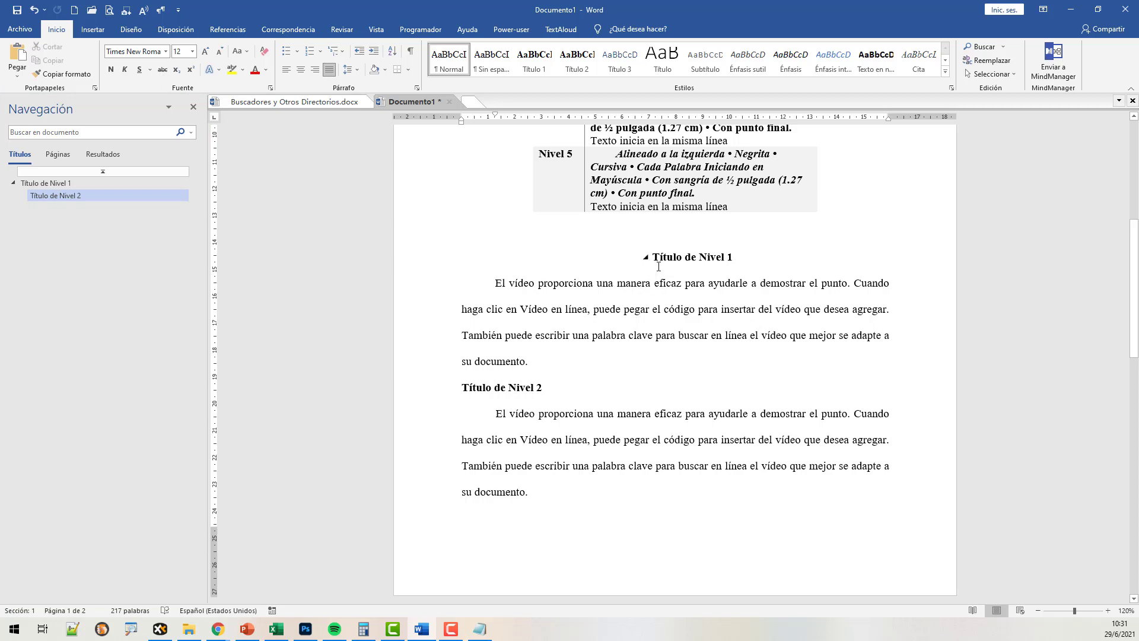
Open the Título 3 style for modification and set its font to Times New Roman, size 12, bold
scroll(604, 371, up, 3)
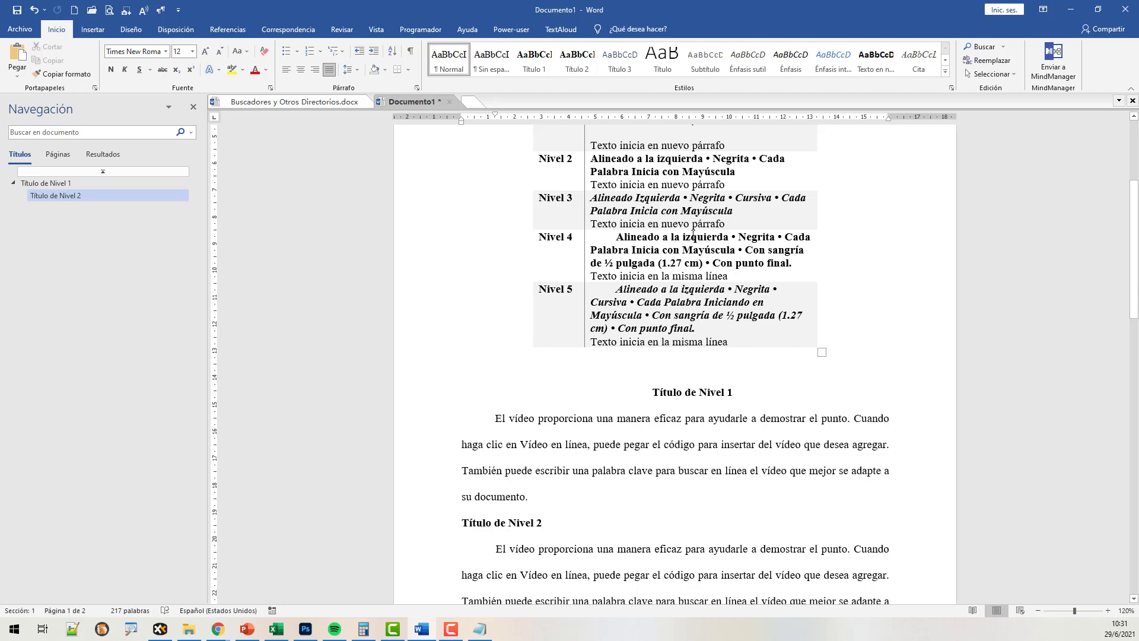
scroll(693, 236, down, 5)
right_click(624, 64)
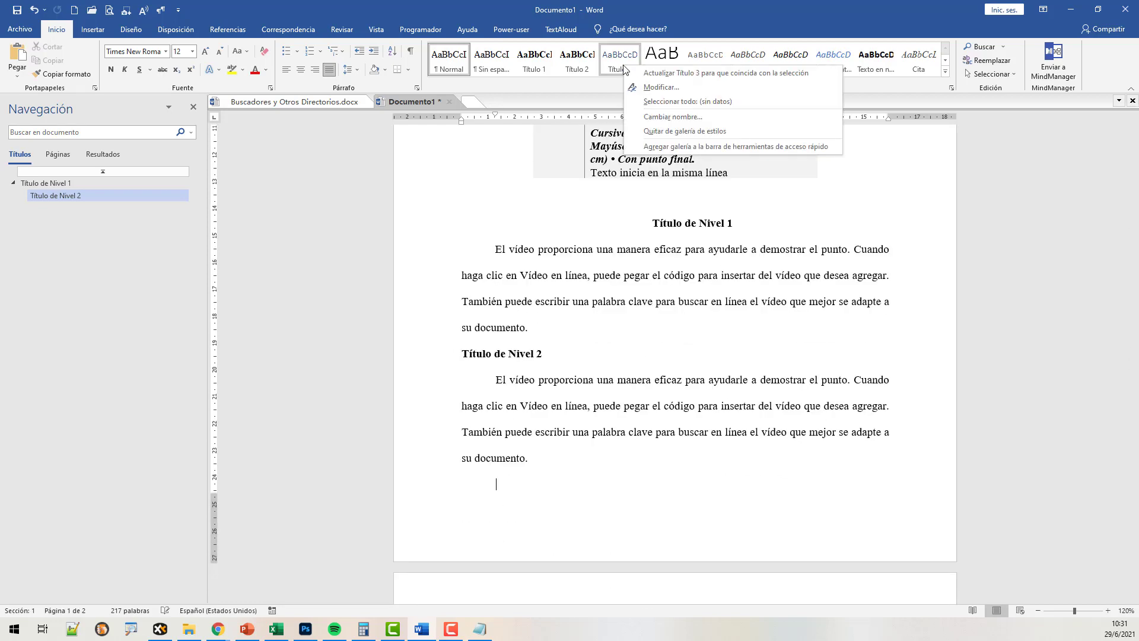
click(654, 89)
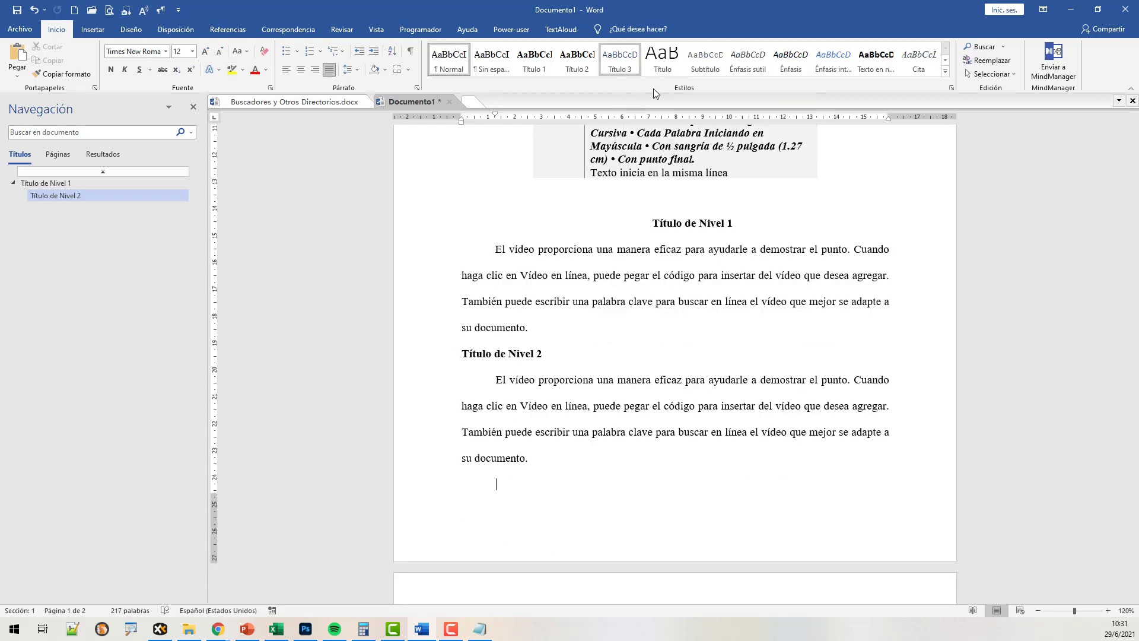
click(384, 226)
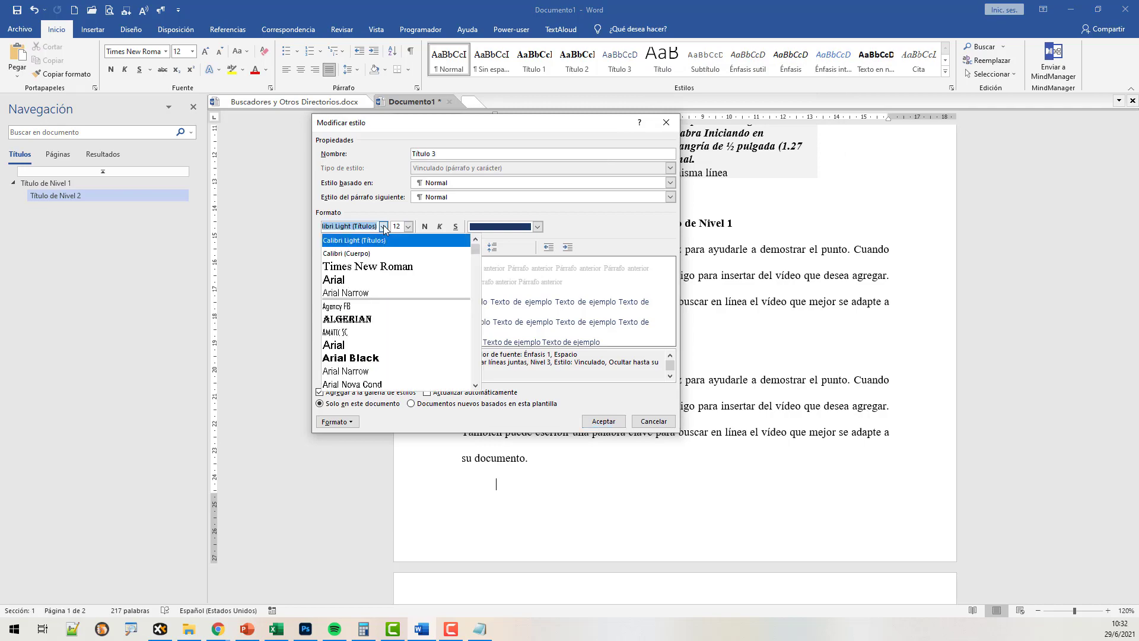
click(387, 268)
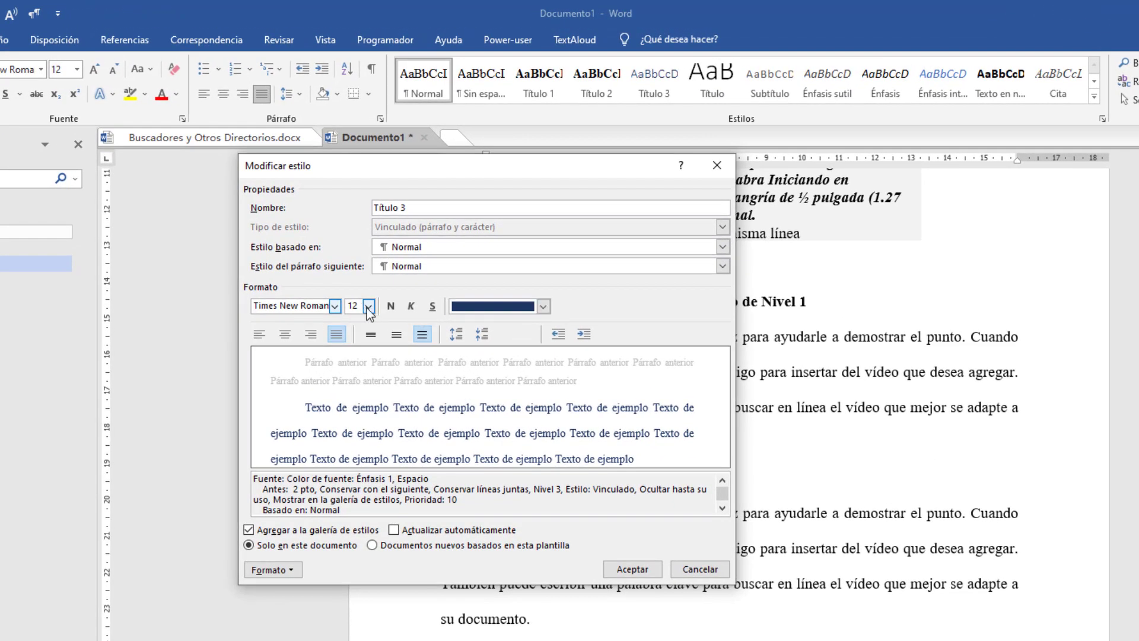
click(368, 306)
click(354, 363)
click(388, 306)
Set the Título 3 style's font color to Automático, with left alignment and double line spacing
click(452, 309)
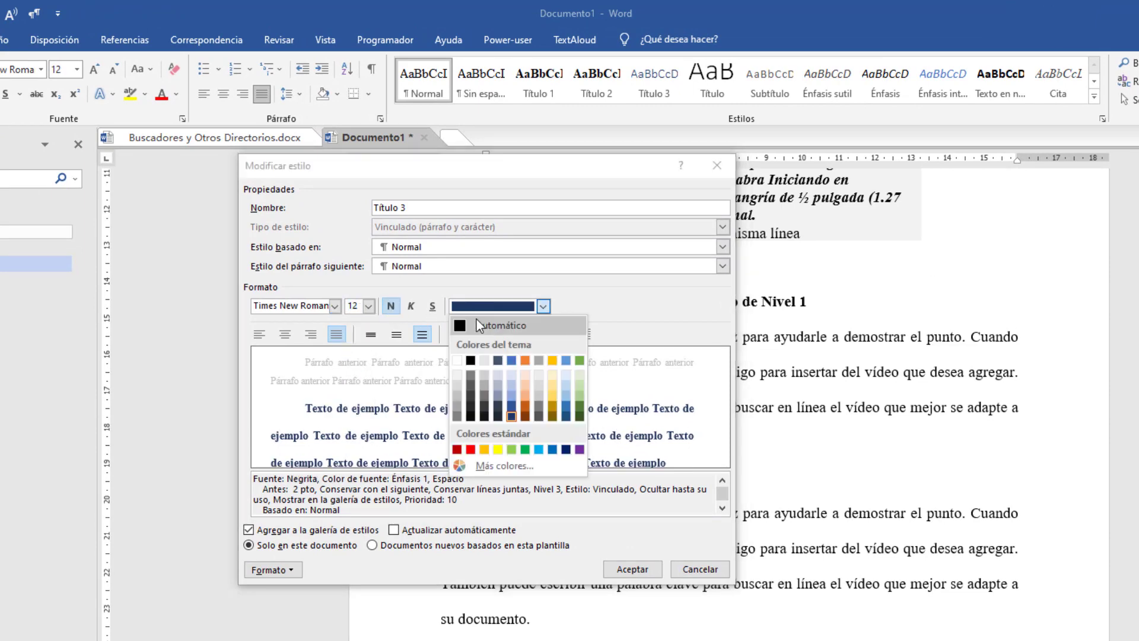
click(481, 325)
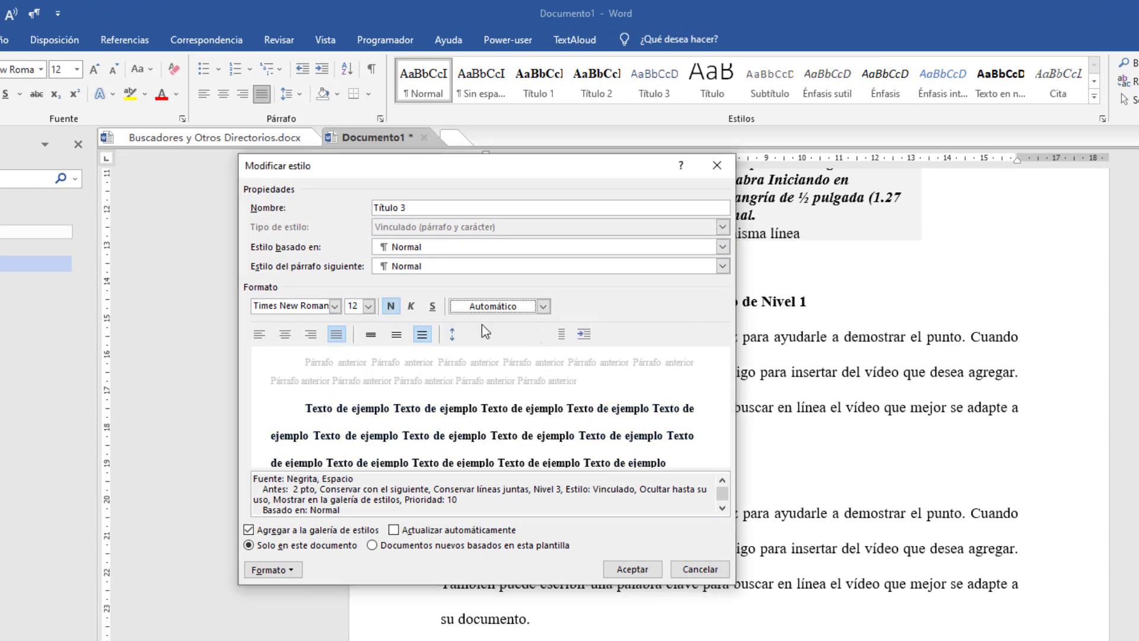
click(260, 335)
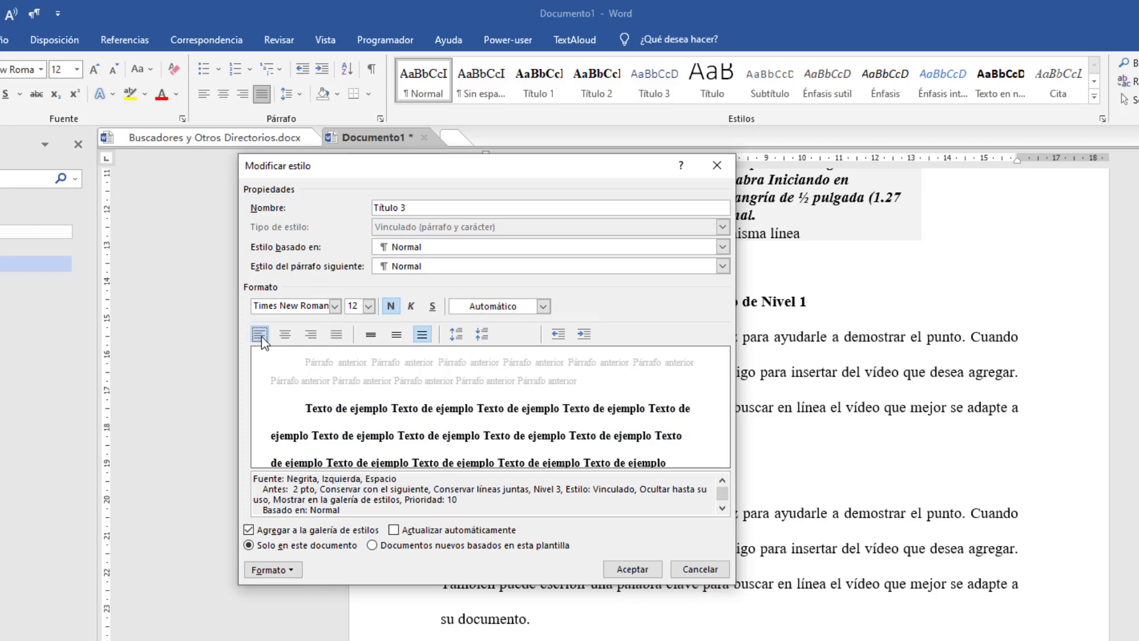
click(422, 335)
Give the Título 3 style 0 pto spacing before and special indent (ninguna), and choose to keep it for new documents based on this template
click(270, 568)
click(305, 607)
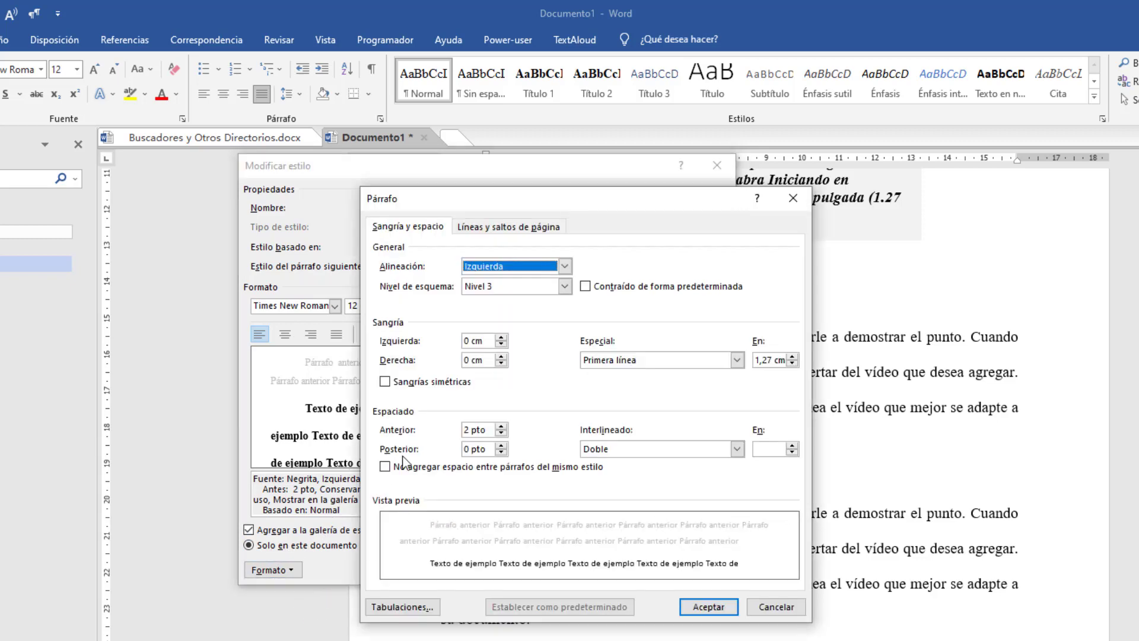
click(500, 433)
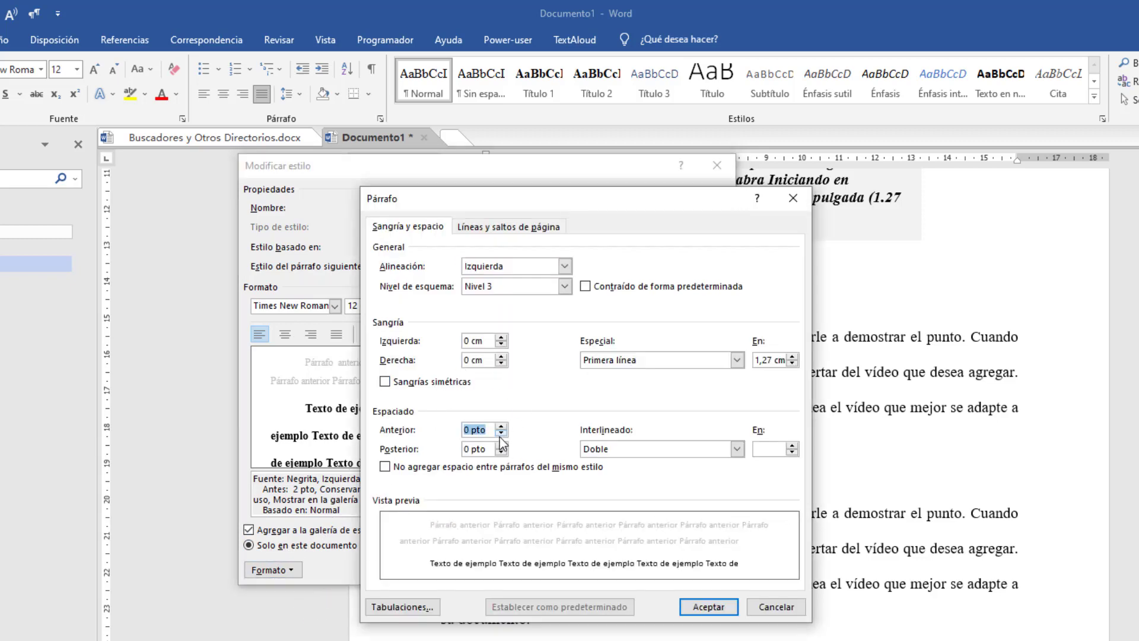
click(682, 361)
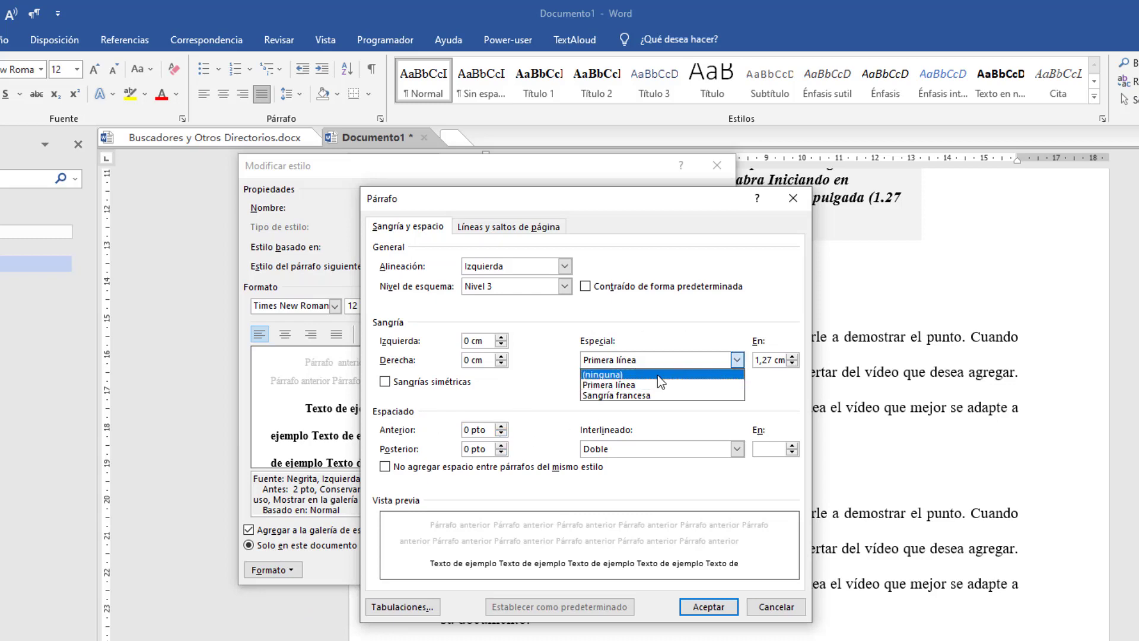
click(652, 377)
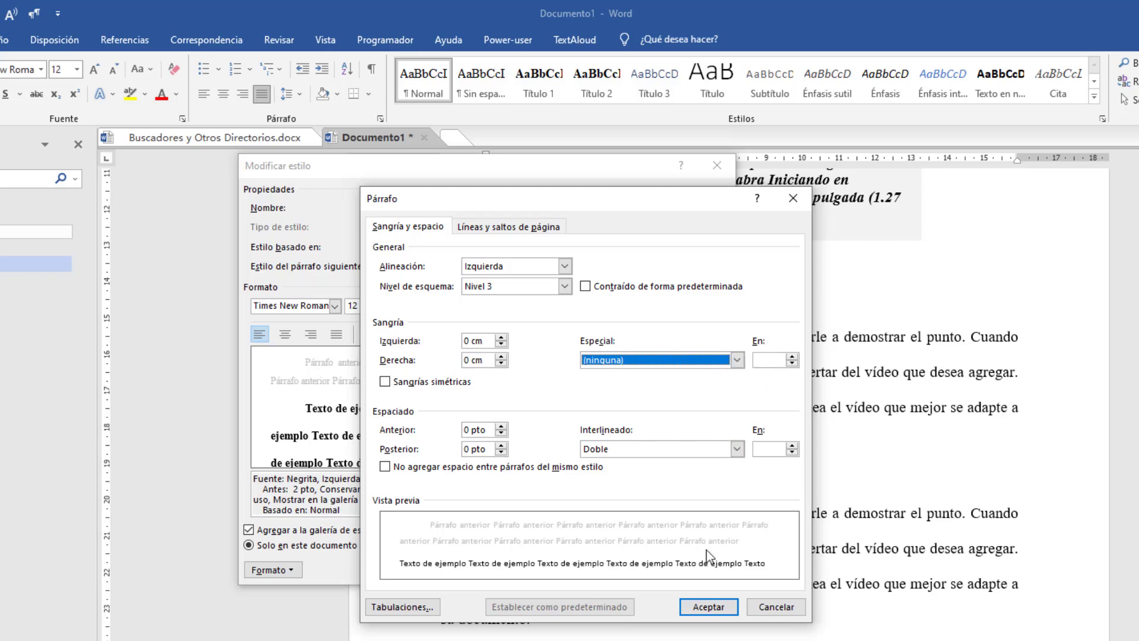
click(718, 608)
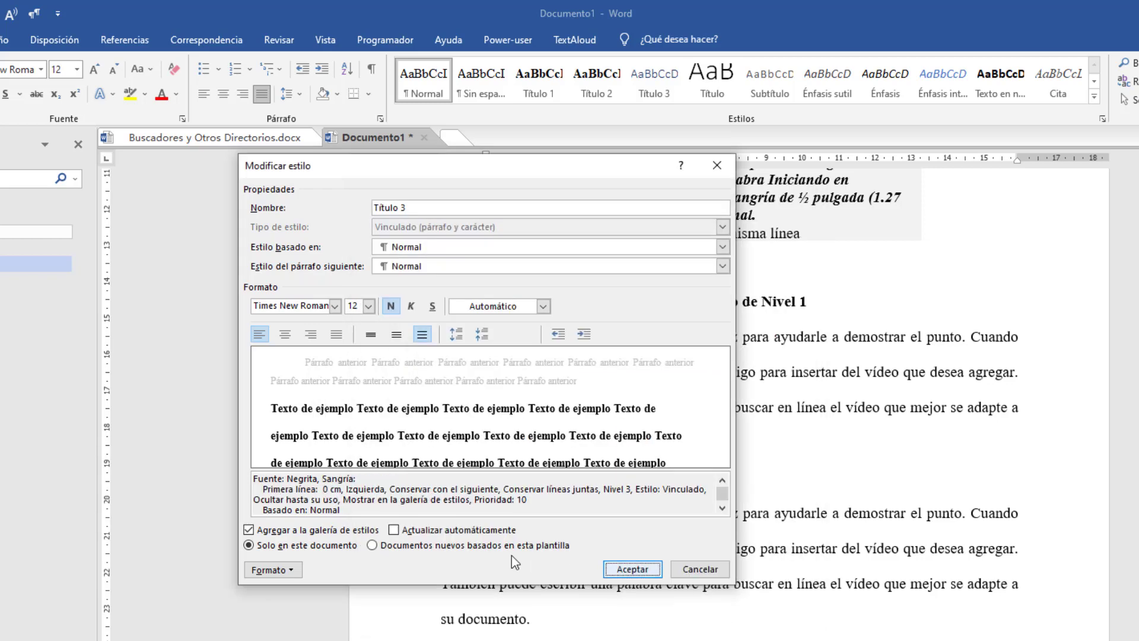
click(383, 546)
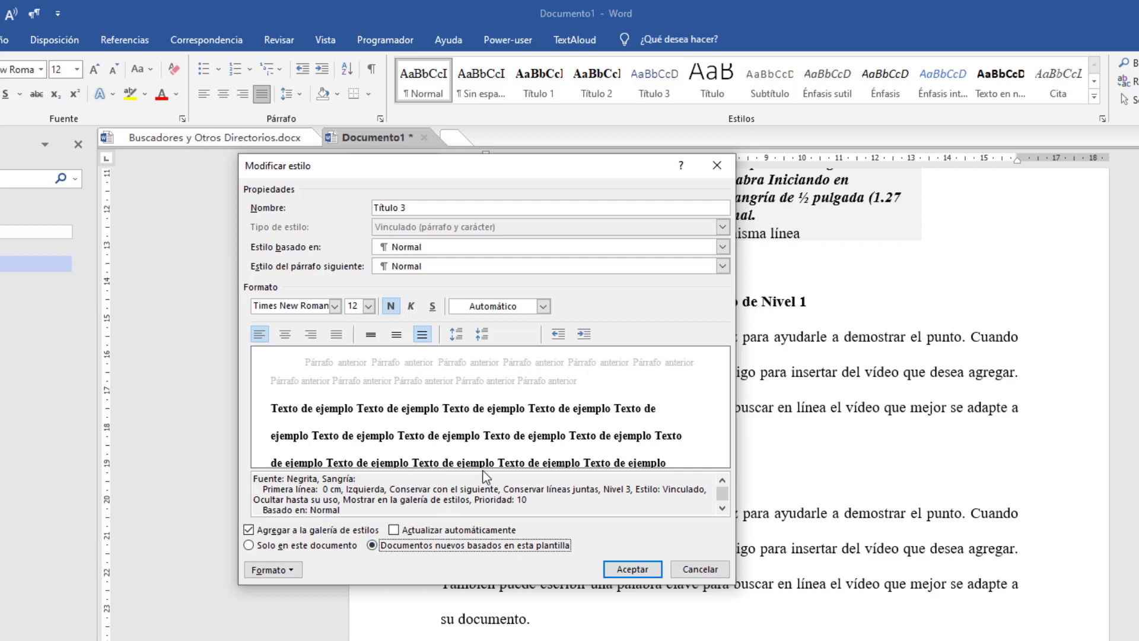
Confirm the Título 3 style changes, then add the heading "Título de Nivel 3" on the last line in that style
click(618, 571)
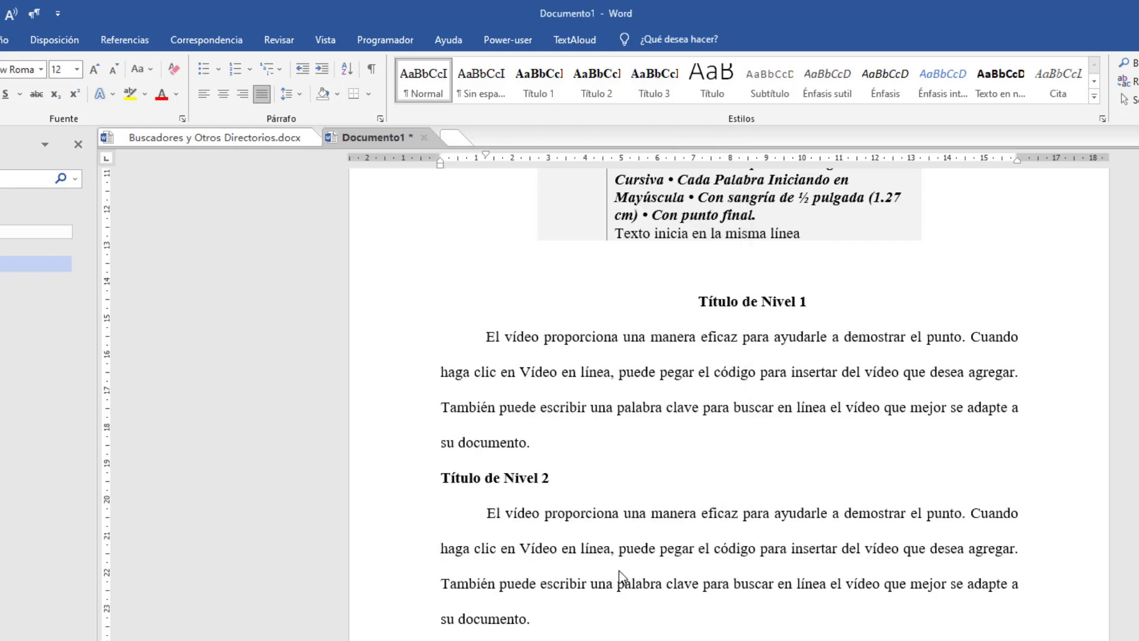
text(Ti)
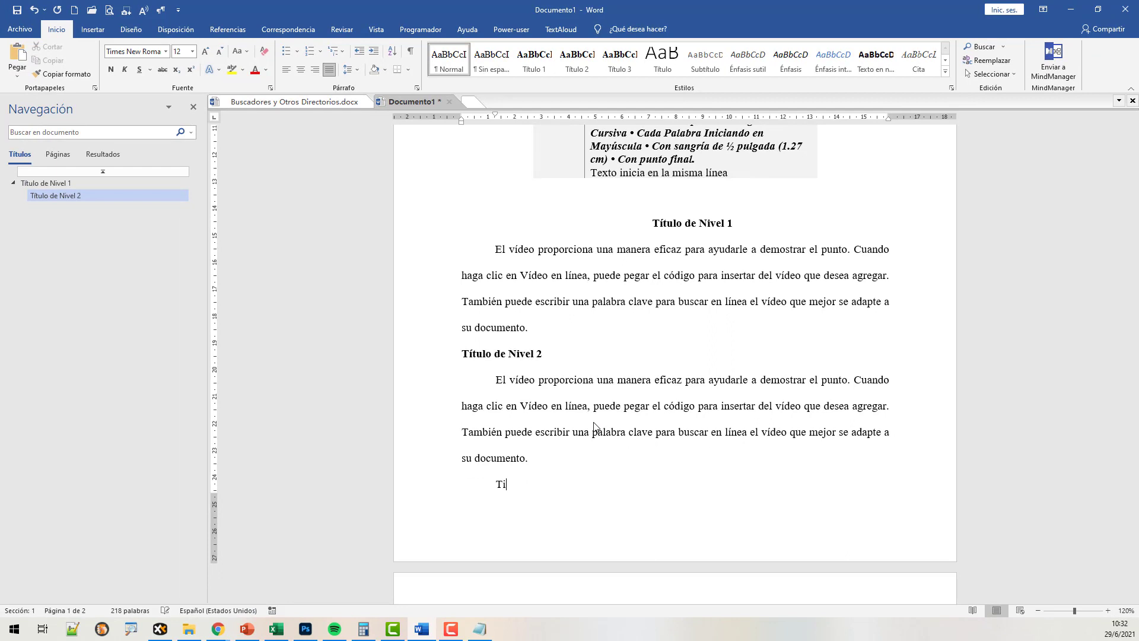
text(t)
key(BackSpace)
key(BackSpace)
text(ítulo de Nivel 3)
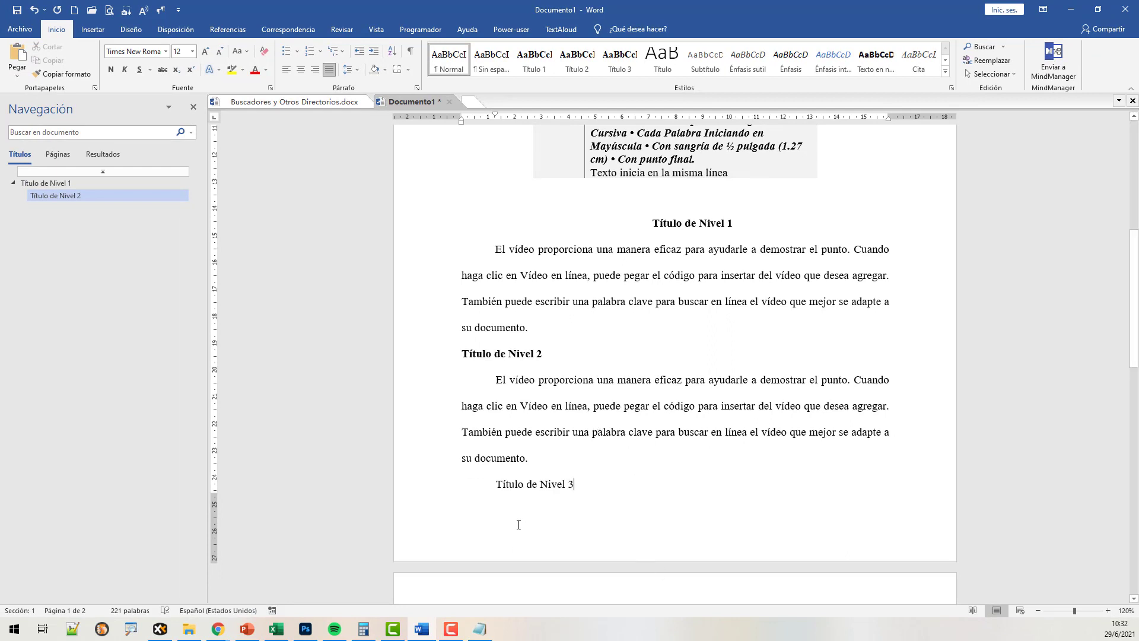
click(620, 59)
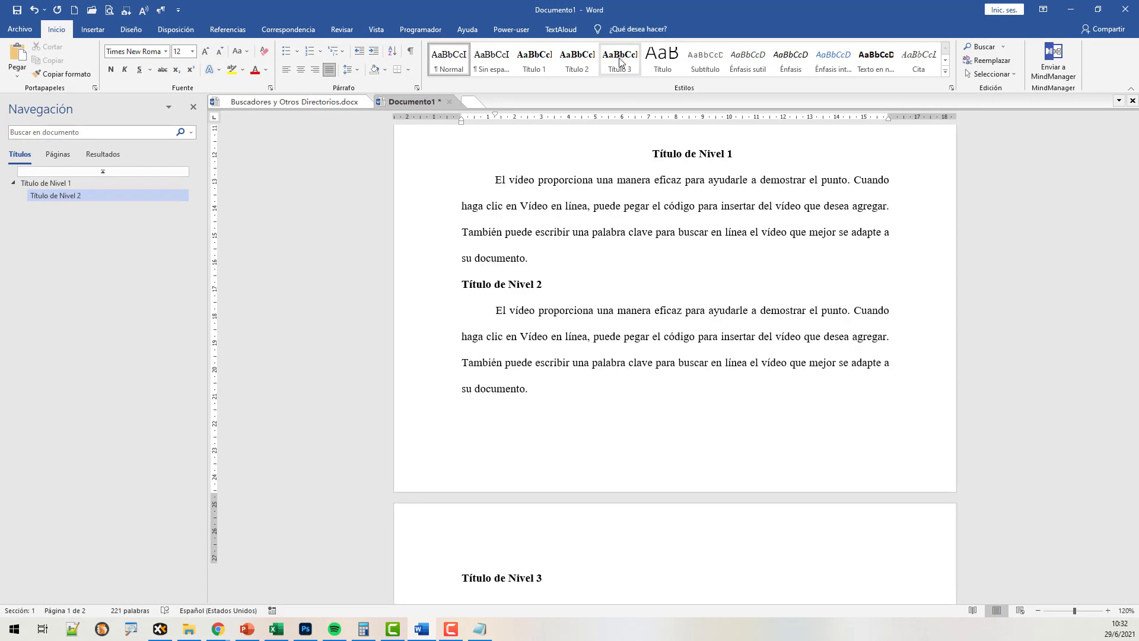
scroll(615, 462, down, 3)
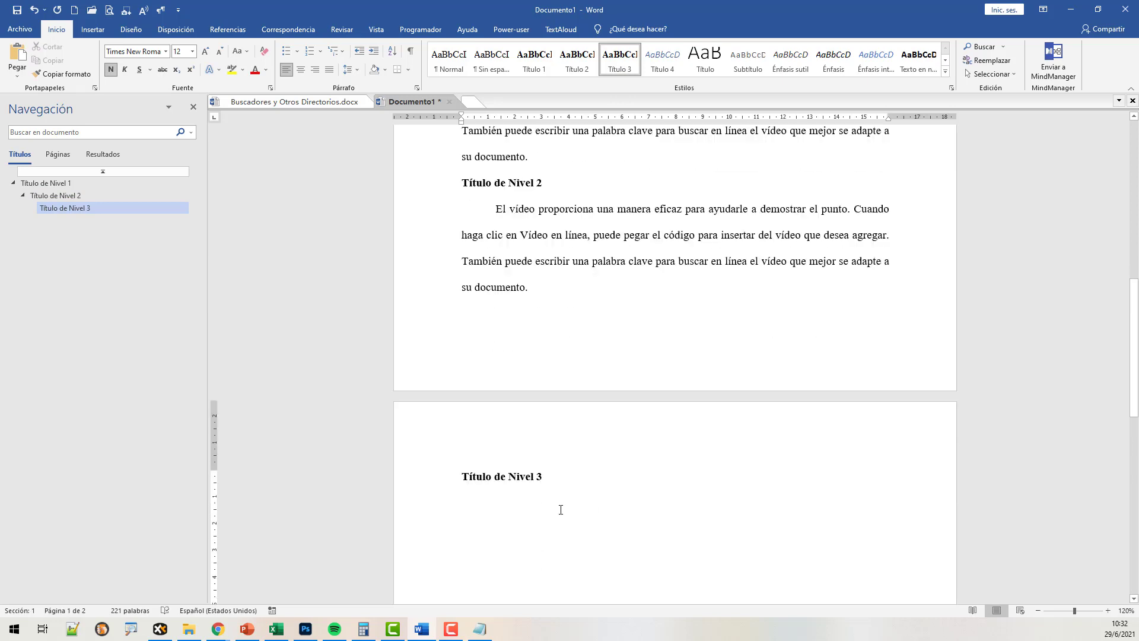
Make the Título 3 style italic as well and keep it for new documents based on this template
right_click(619, 63)
click(655, 85)
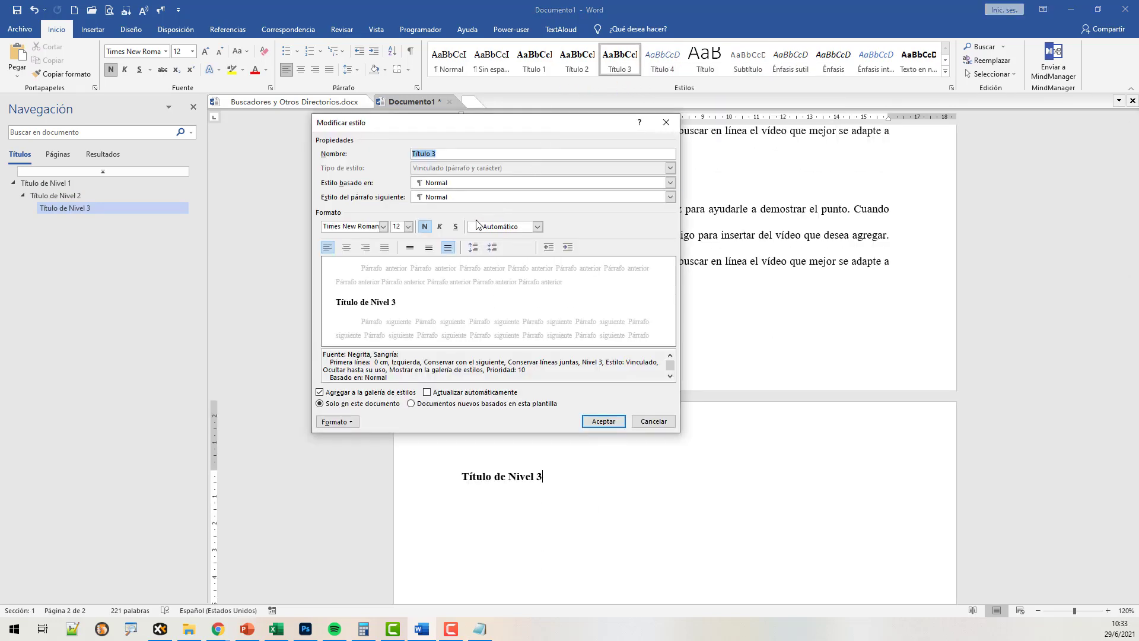
click(440, 228)
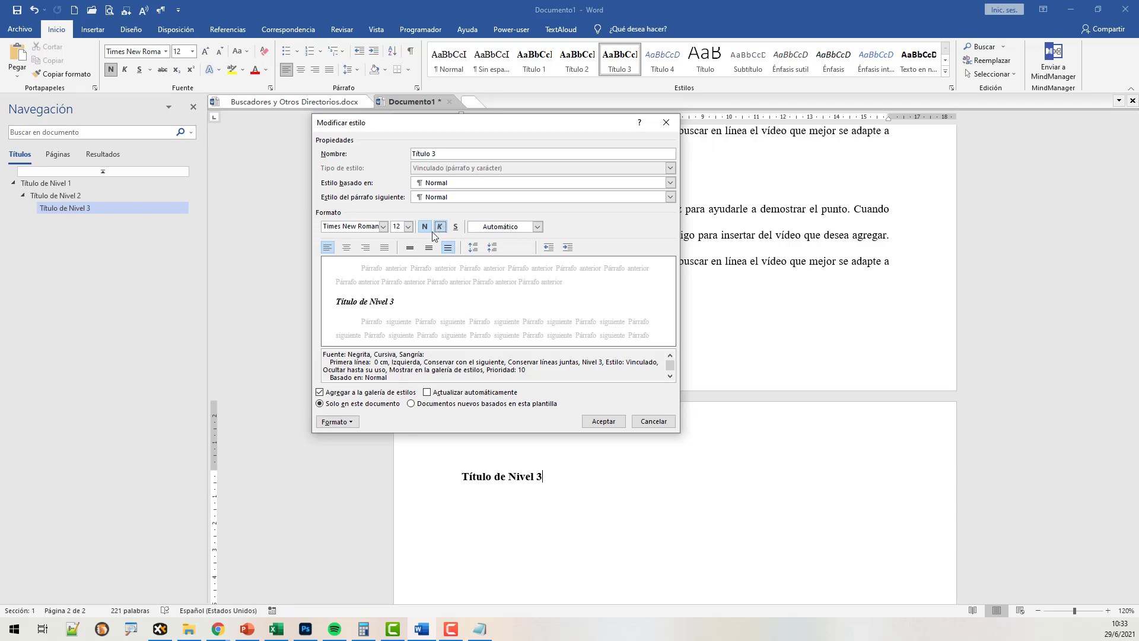
click(411, 404)
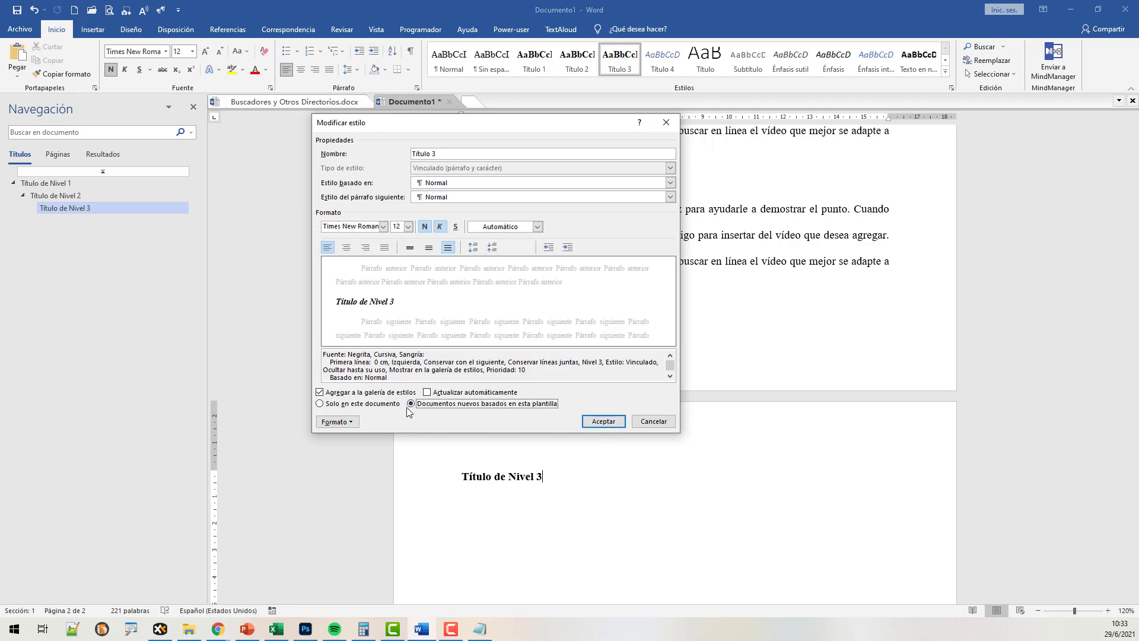
click(595, 422)
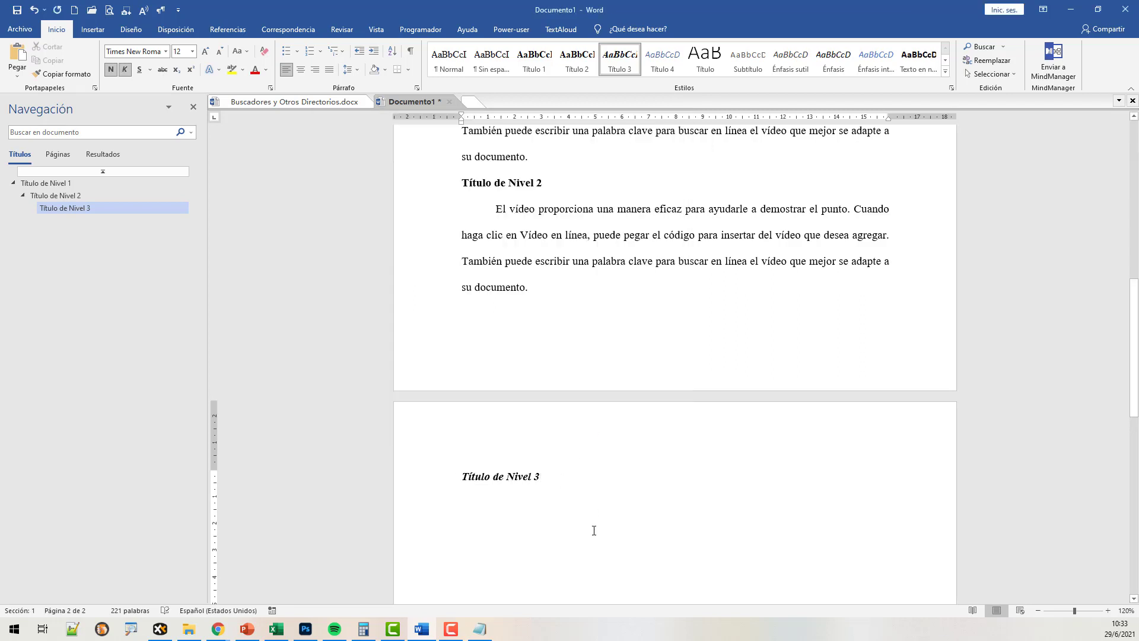
Add the sample body paragraph starting "El vídeo proporciona una manera eficaz" below the level 3 heading
key(Return)
text(El vídeo proporciona una manera eficaz para ayudarle a demostrar el punto. Cuando haga clic en Vídeo en línea, puede pegar el código para insertar del vídeo que desea agregar. También puede escribir una palabra clave para buscar en línea el vídeo que mejor se adapte a su documento.)
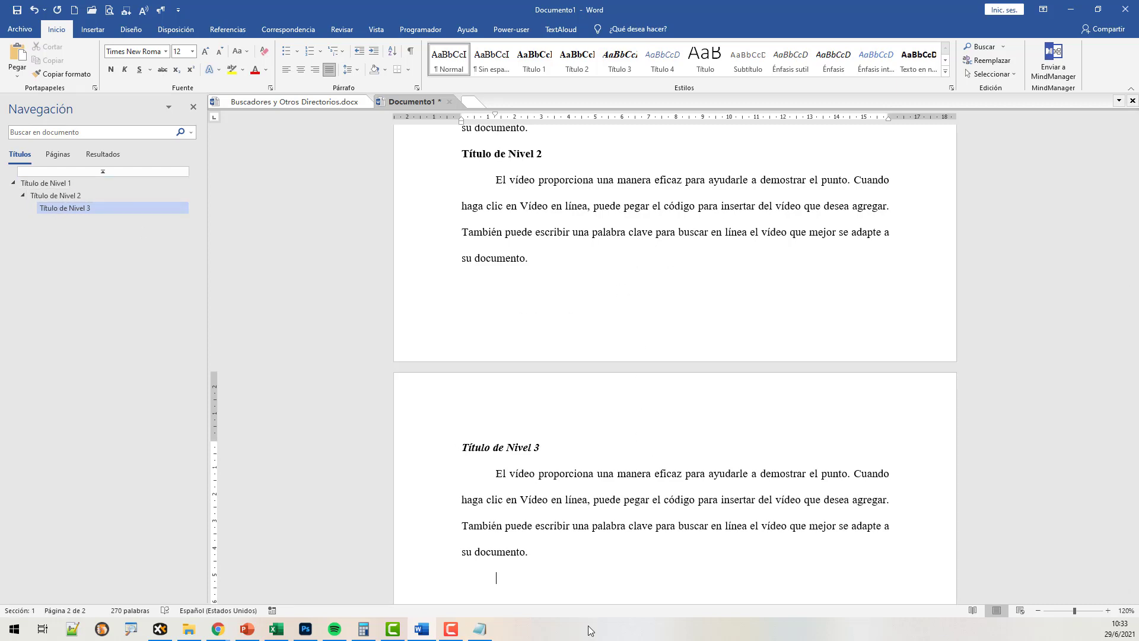
Check the level 4 rules in the APA table and write "Título de Nivel 4. Se debe escribir el texto" below the level 3 paragraph
scroll(596, 428, up, 5)
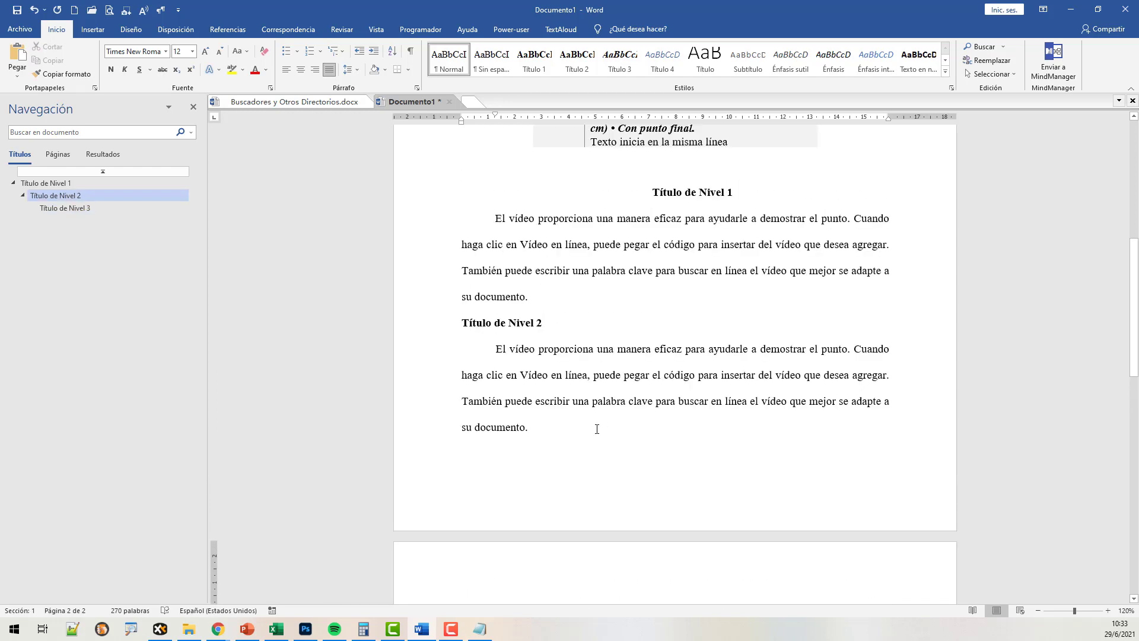
scroll(596, 428, up, 6)
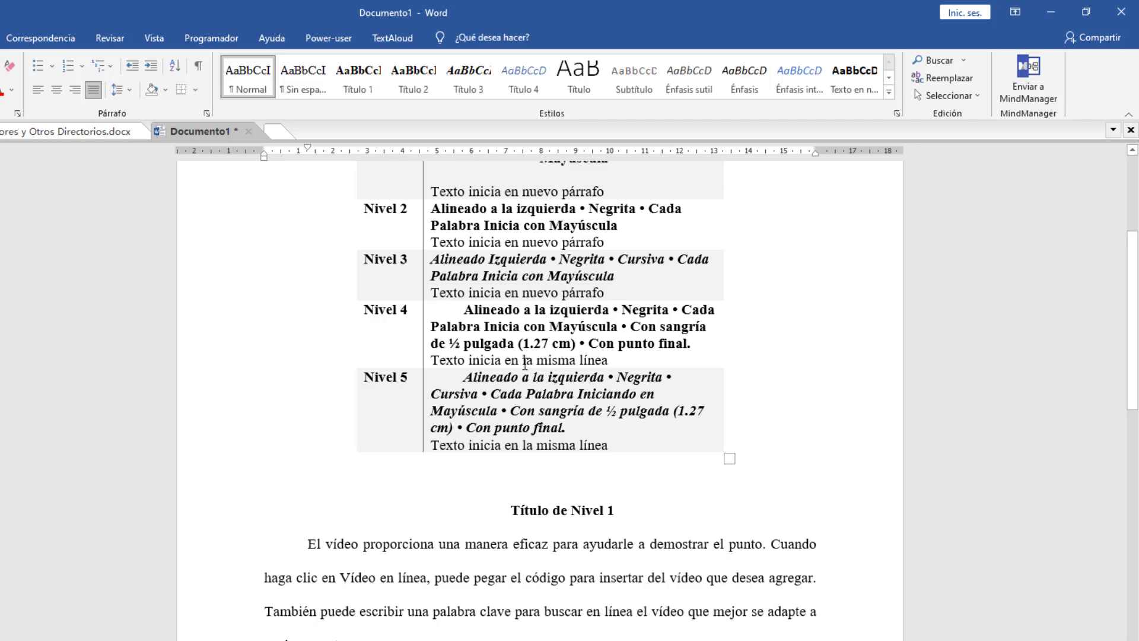
scroll(525, 363, down, 12)
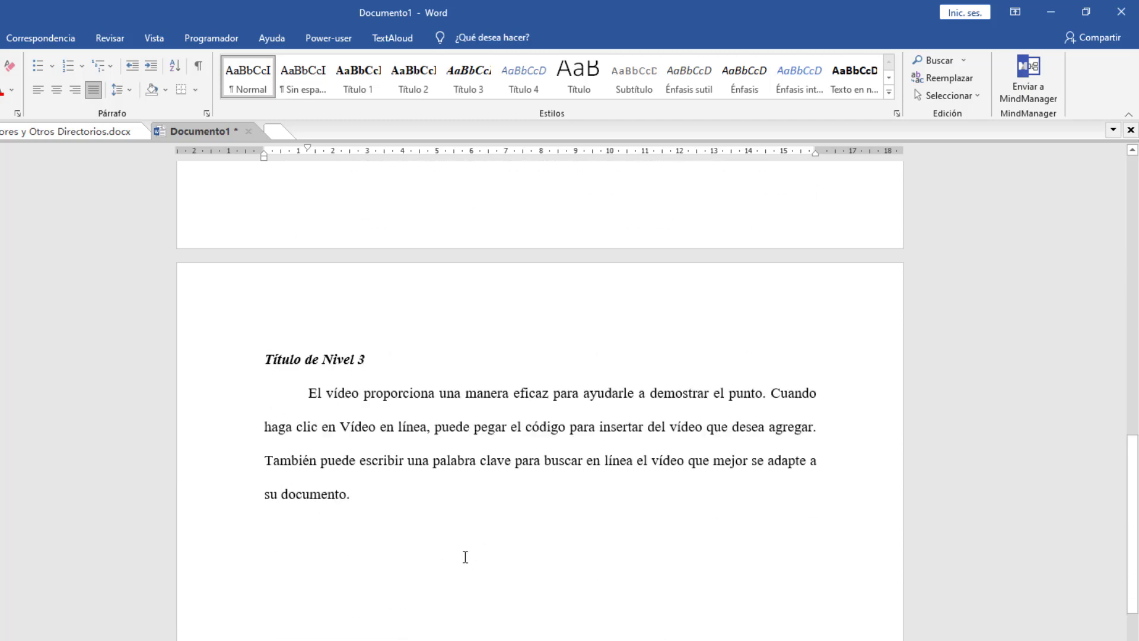
scroll(465, 557, down, 2)
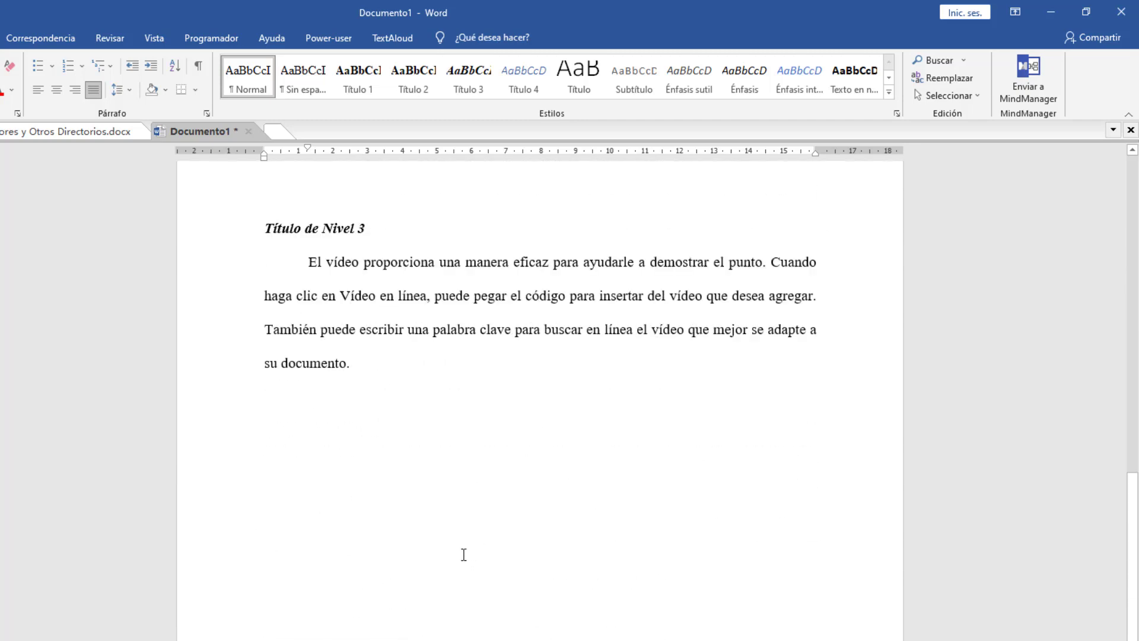
text(Título de)
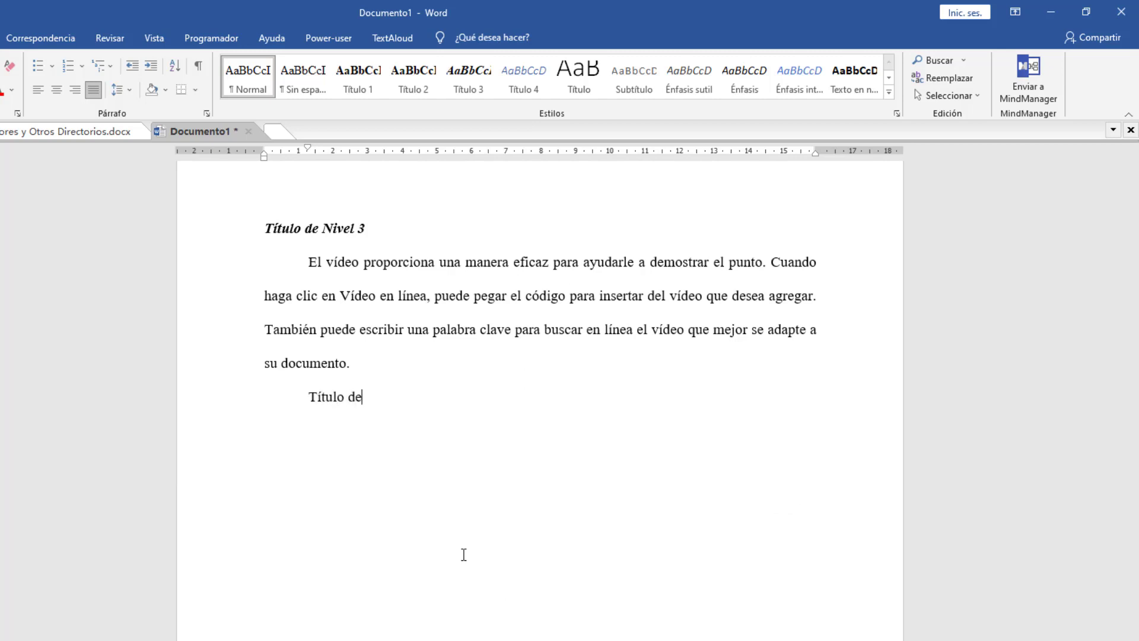
text( Nivel 4. Se debe escr)
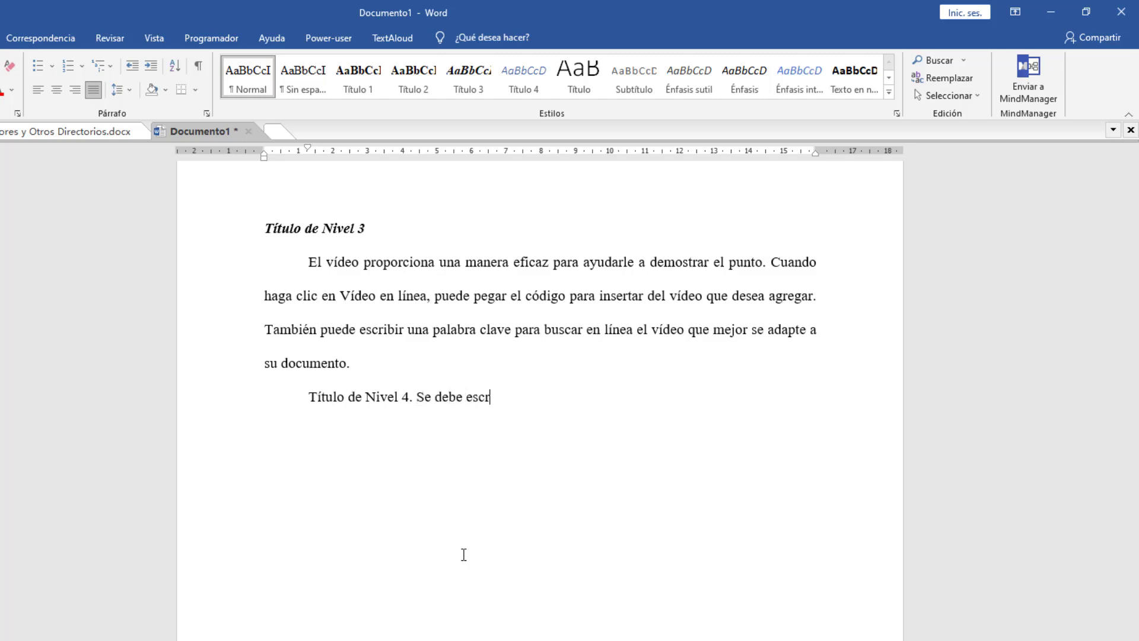
text(ibir el texto)
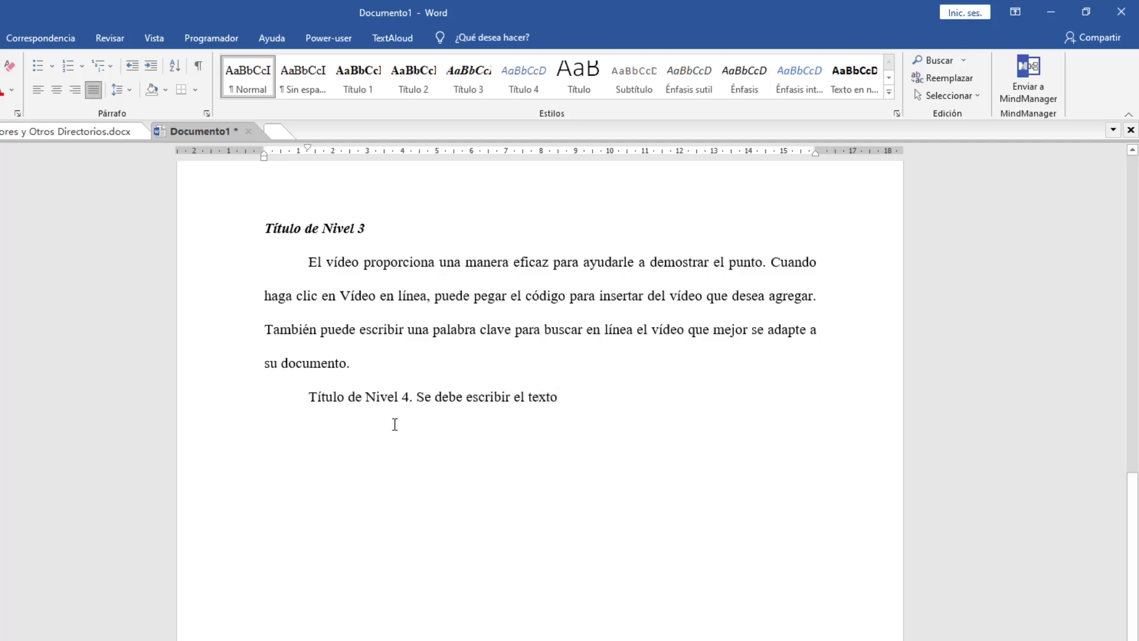
Try the Título 4 style on the whole level 4 line, undo it, and apply it only to "Título de Nivel 4."
click(527, 83)
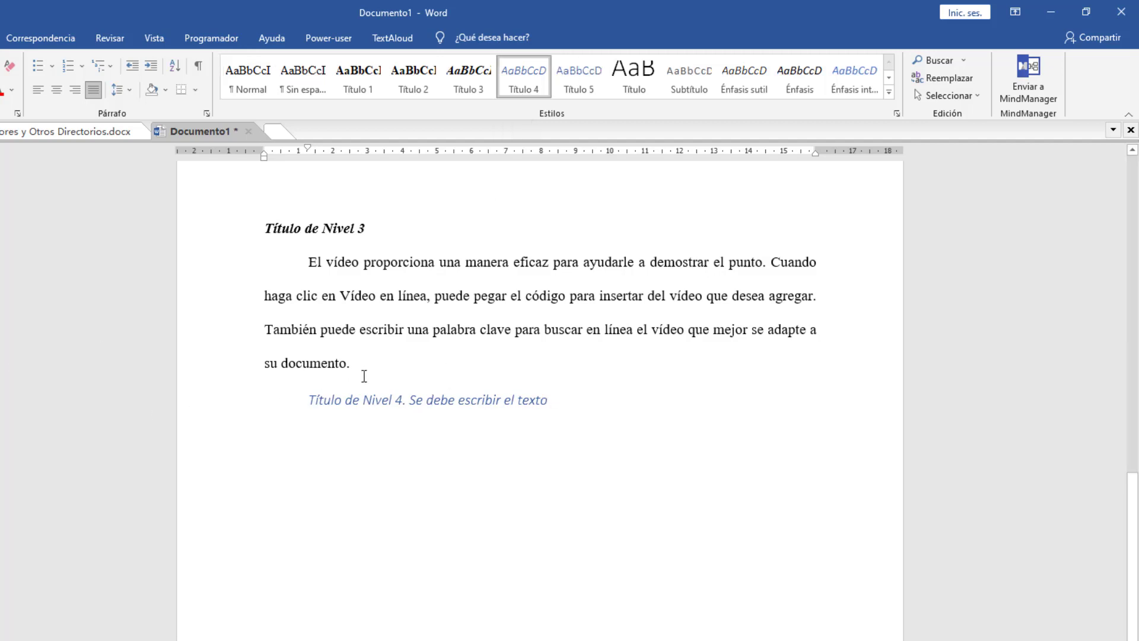
key(ctrl+z)
click(414, 397)
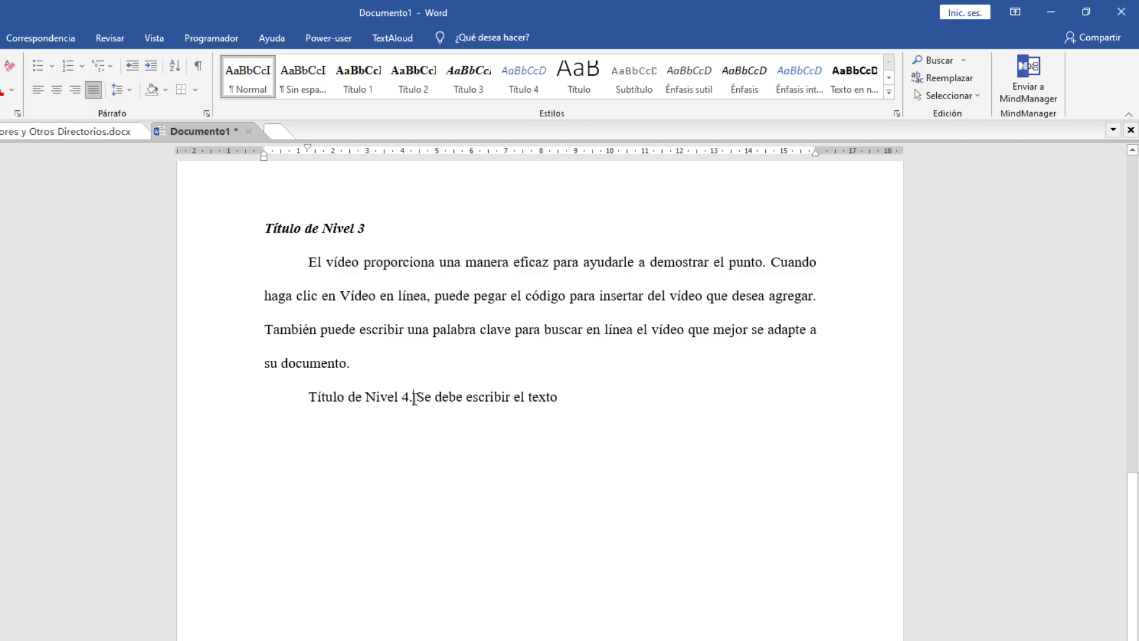
drag(415, 397, 327, 398)
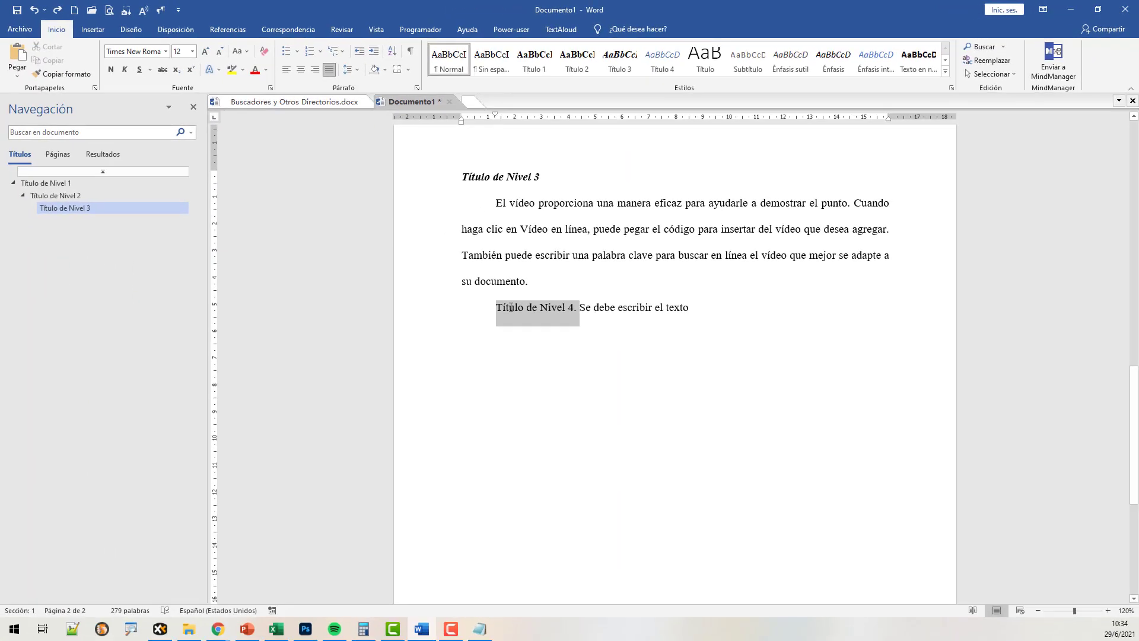
click(658, 71)
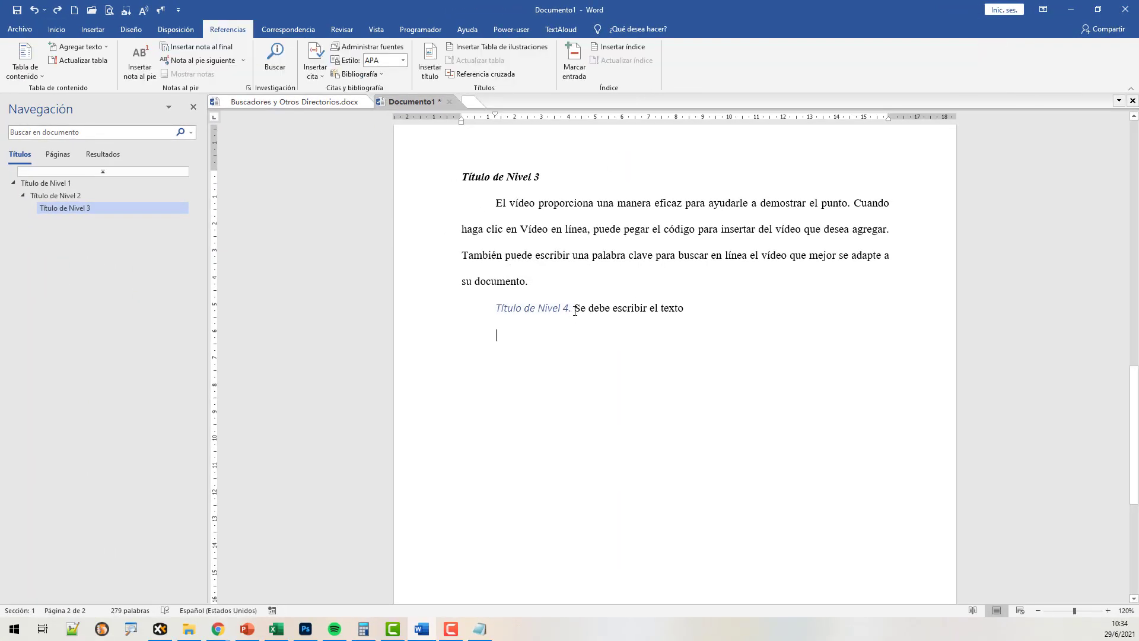
Compare the styles of "Título de Nivel 4." and the text following it on the same line
click(57, 30)
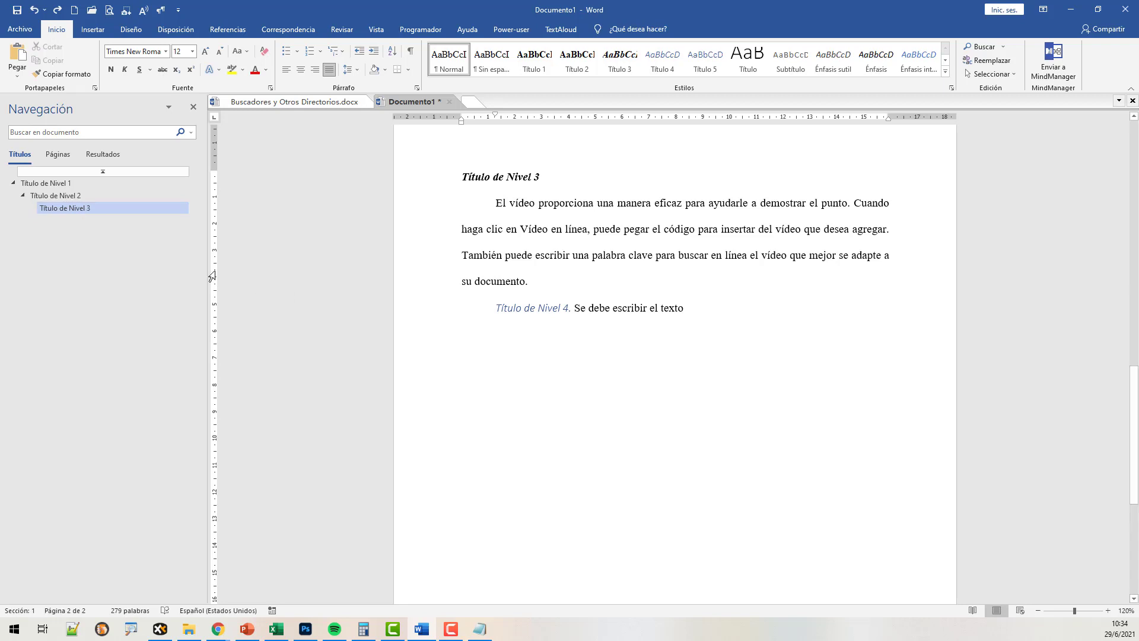
click(534, 310)
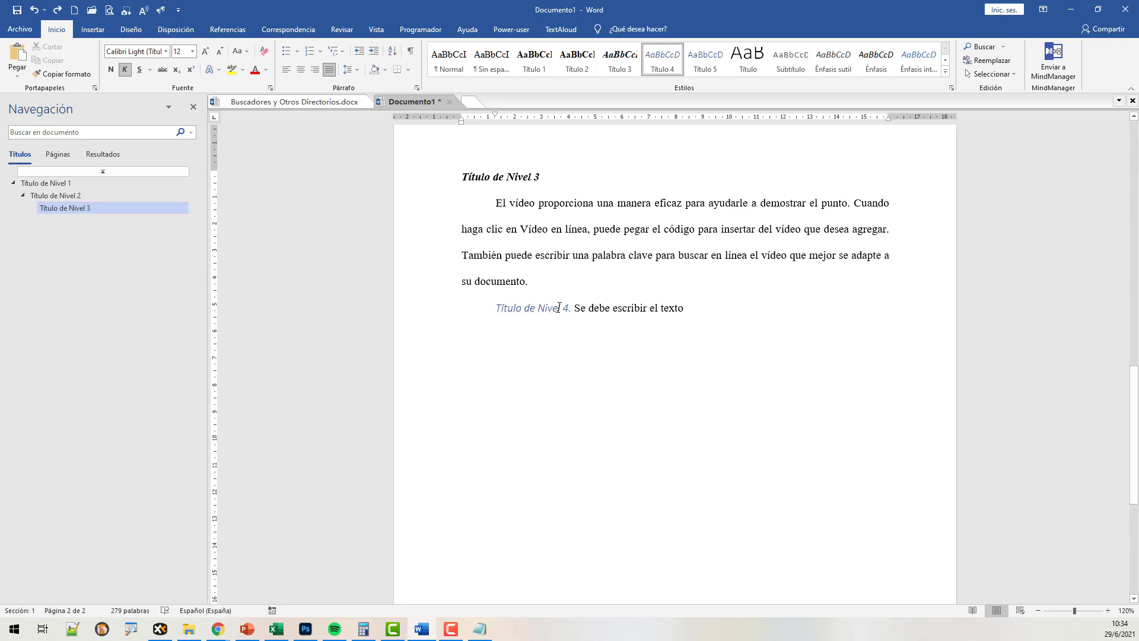
click(616, 310)
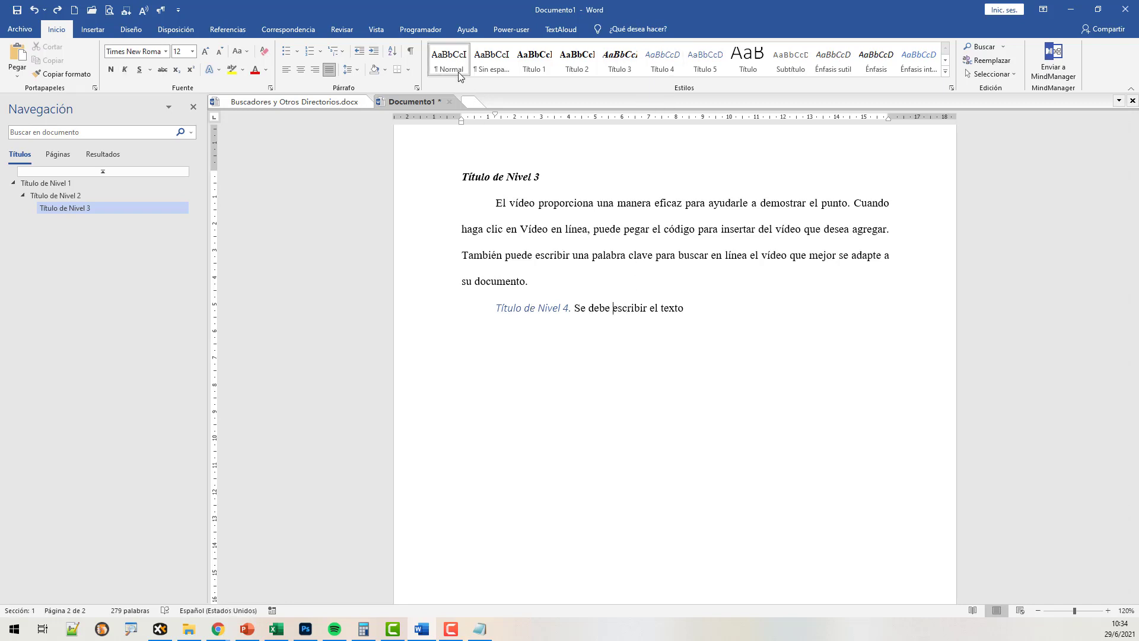
click(542, 311)
Insert the Tabla automática 1 table of contents below the level 4 line
click(477, 405)
click(228, 29)
click(25, 76)
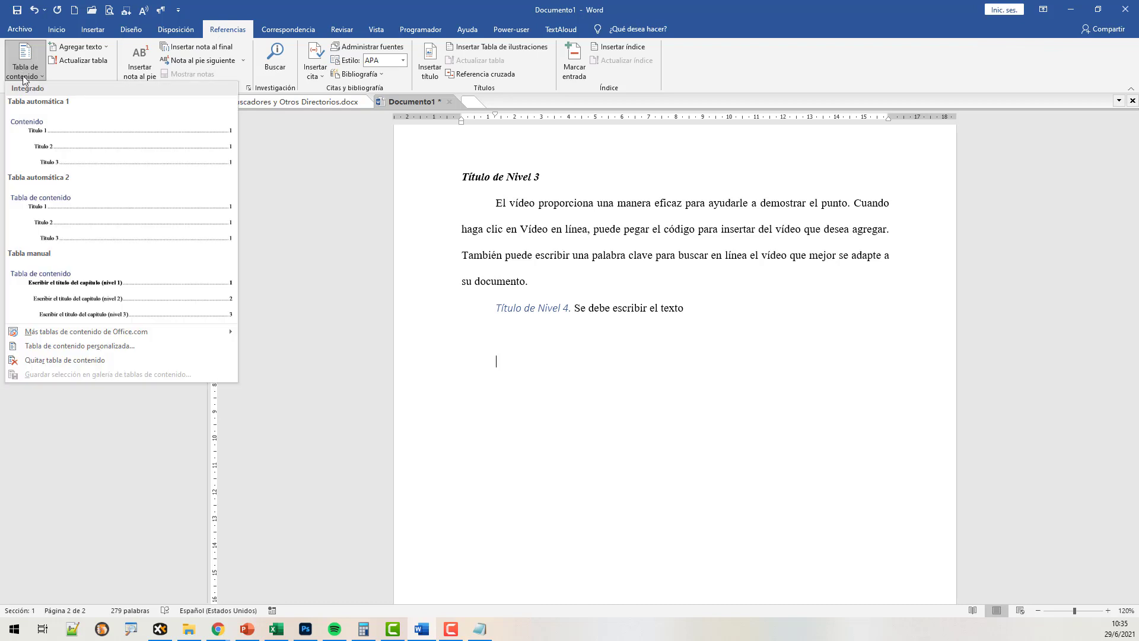
click(59, 149)
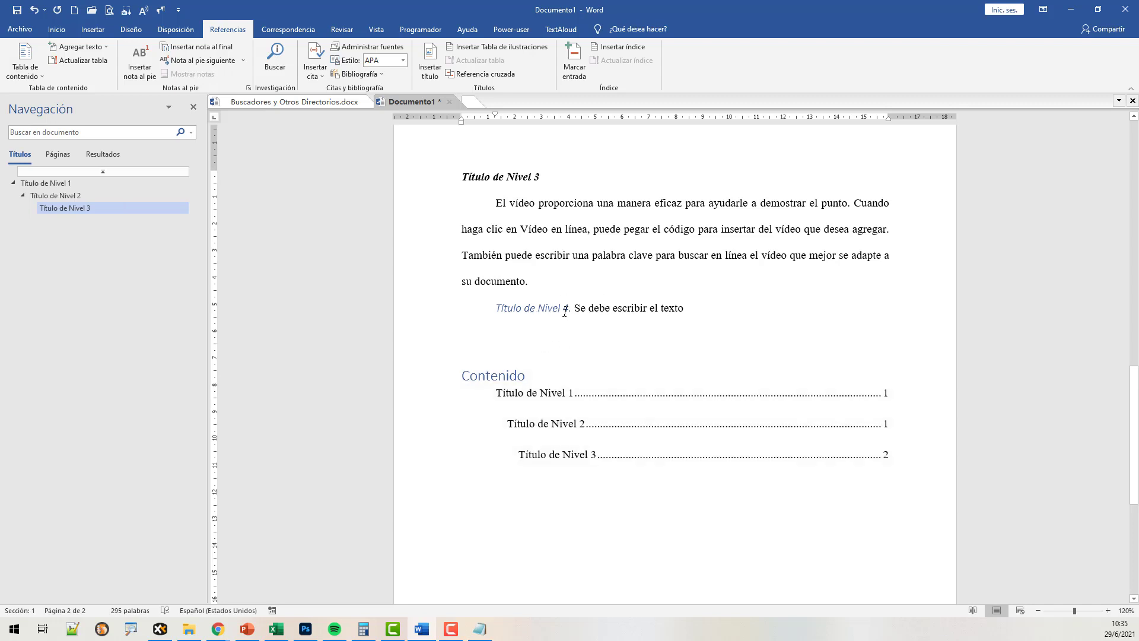
Check the level 4 heading against the table of contents, then undo the table and the Título 4 style on that heading
drag(573, 309, 515, 309)
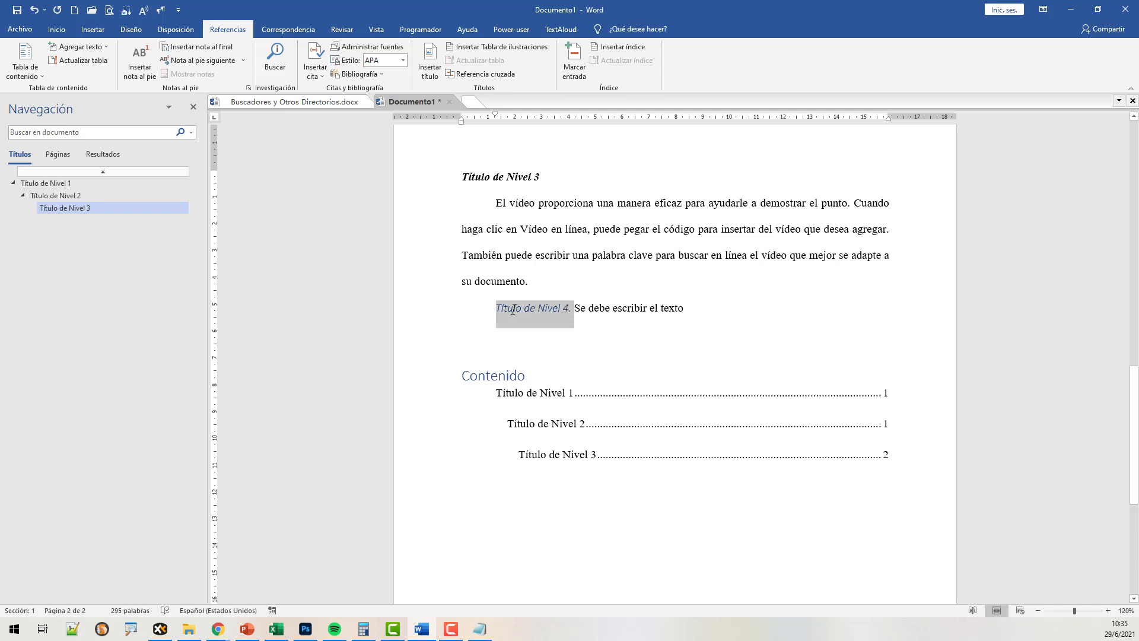
key(End)
click(531, 311)
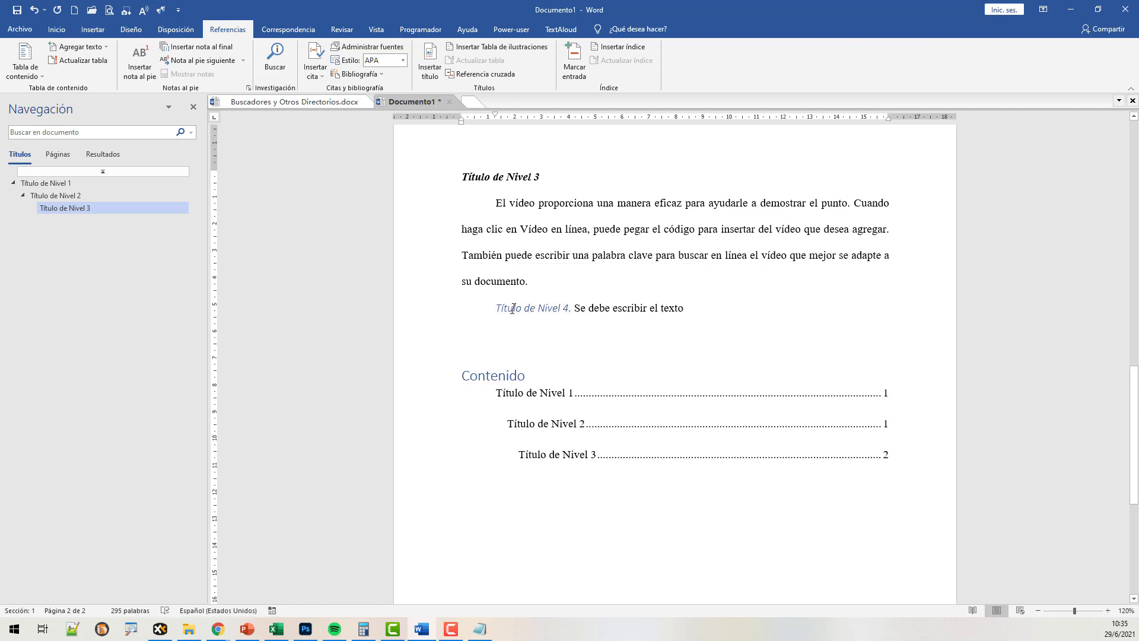
click(543, 406)
key(ctrl+z)
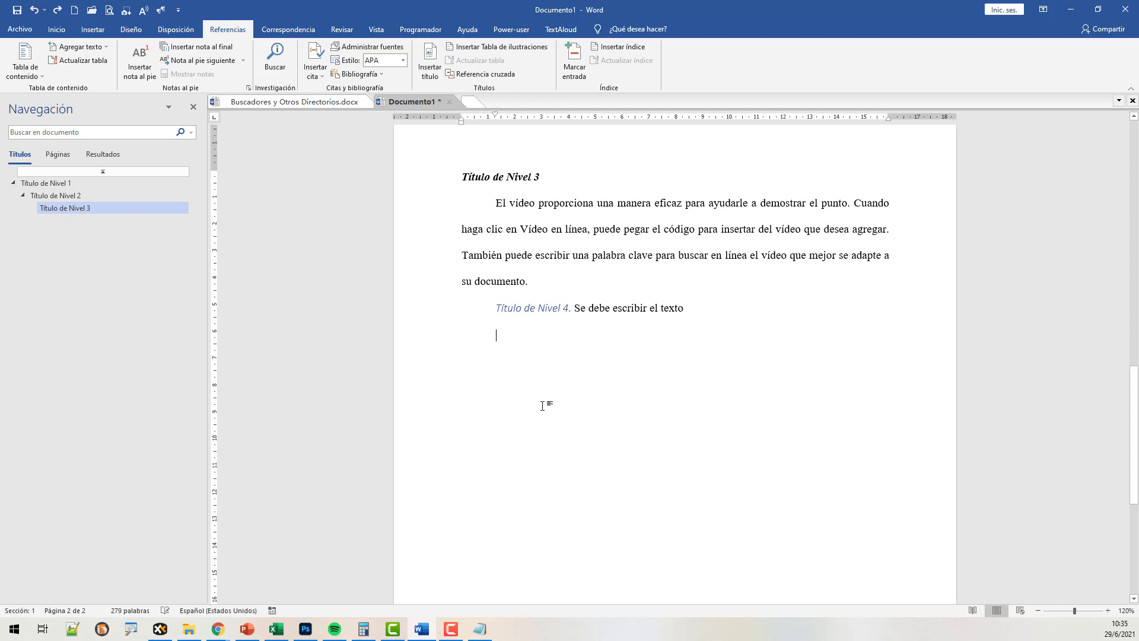
key(ctrl+z)
Delete the text "Se debe escribir el texto" after "Título de Nivel 4."
click(580, 382)
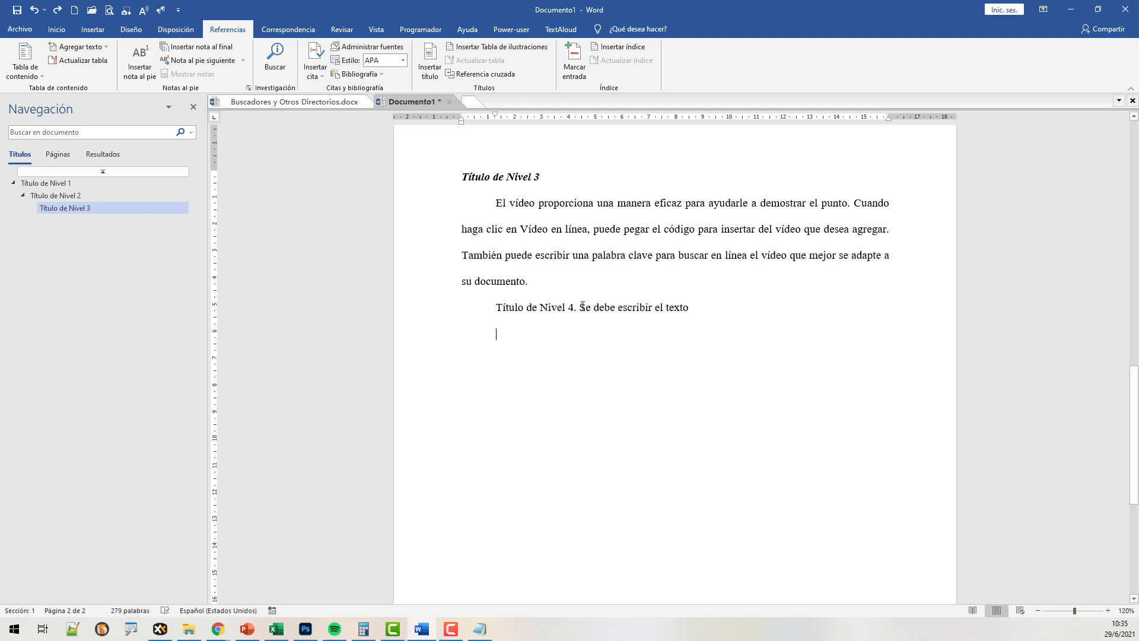
drag(580, 307, 689, 306)
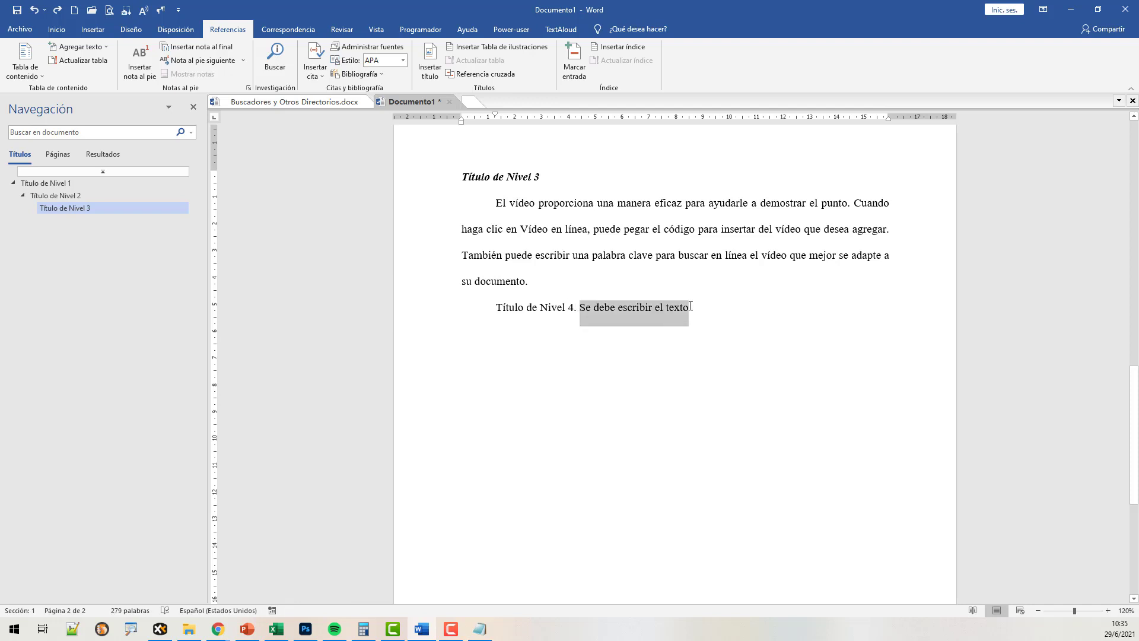
key(BackSpace)
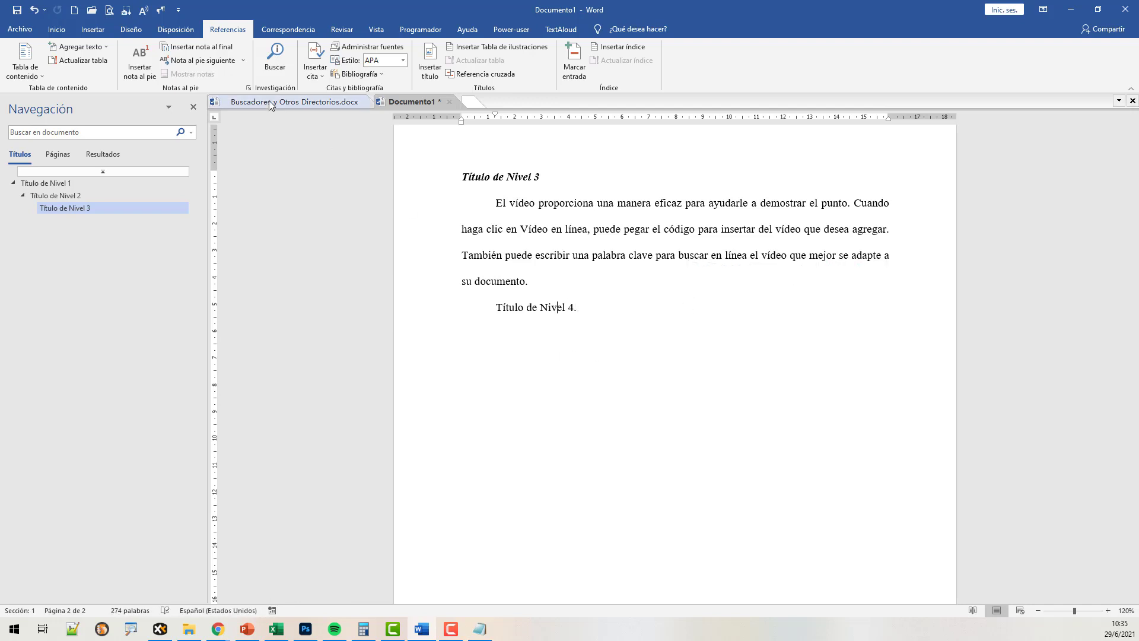
Modify the Título 4 style to use the Times New Roman font in bold
click(56, 29)
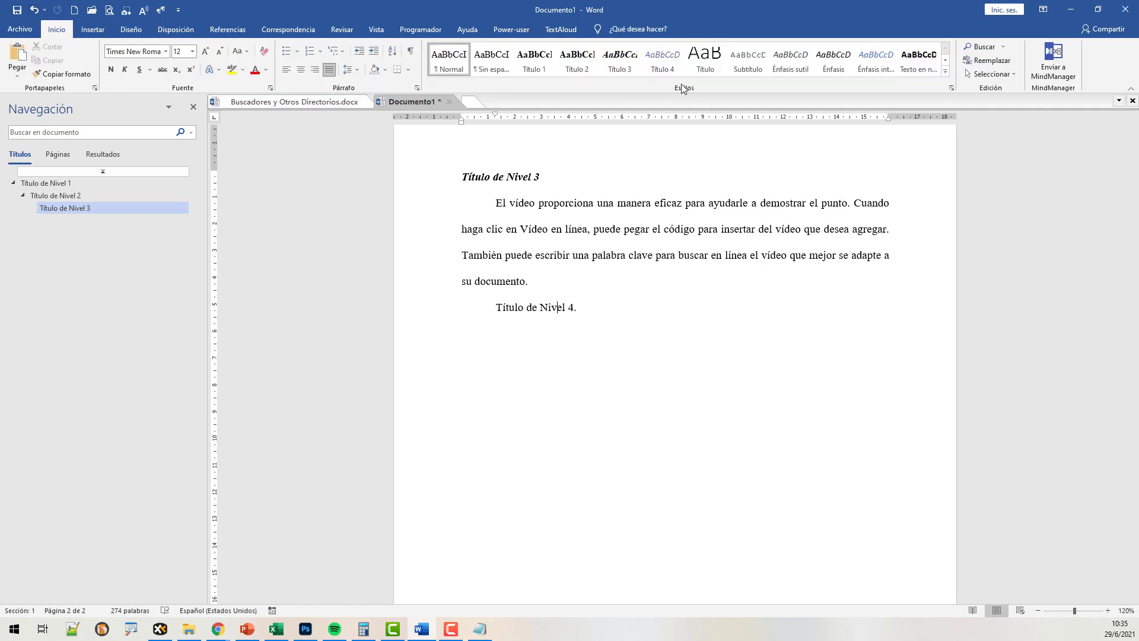
click(653, 61)
right_click(654, 61)
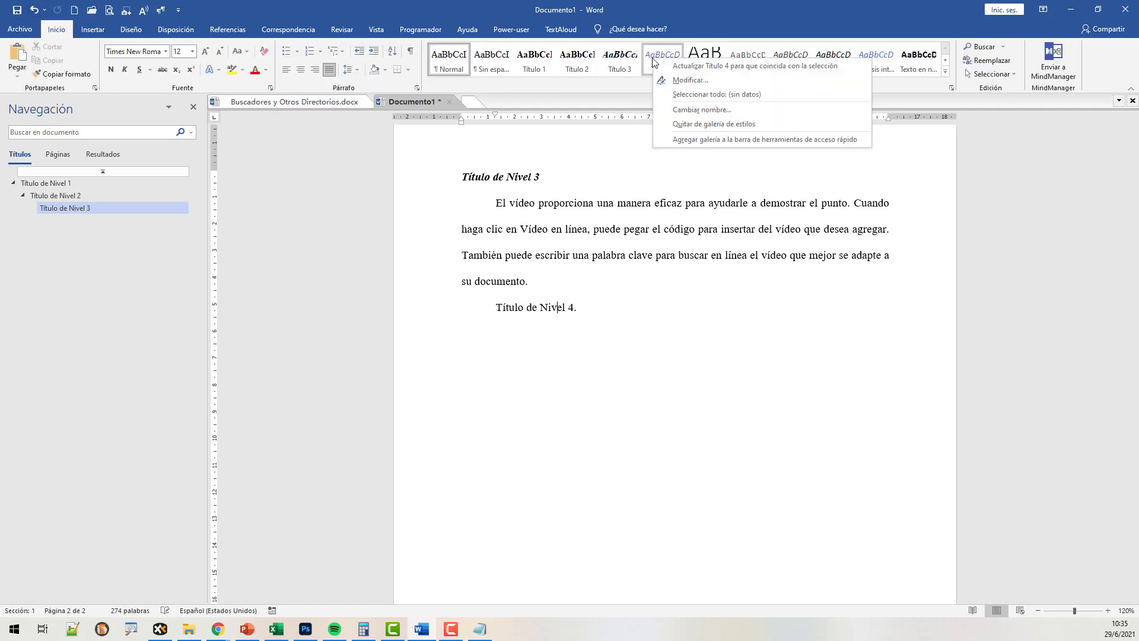
click(667, 80)
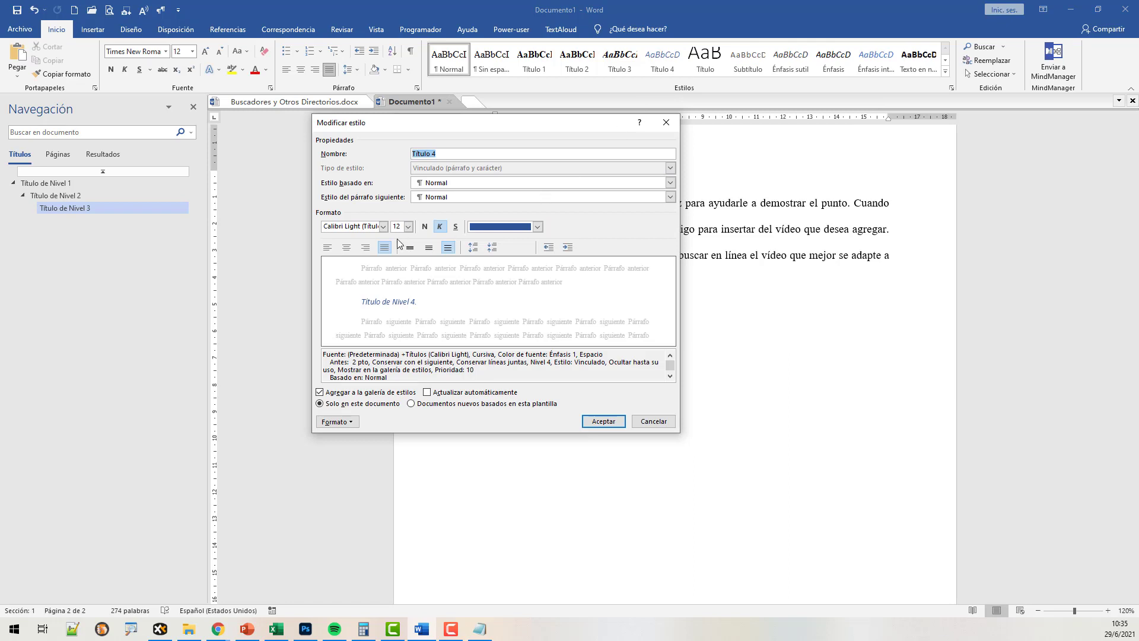
click(384, 226)
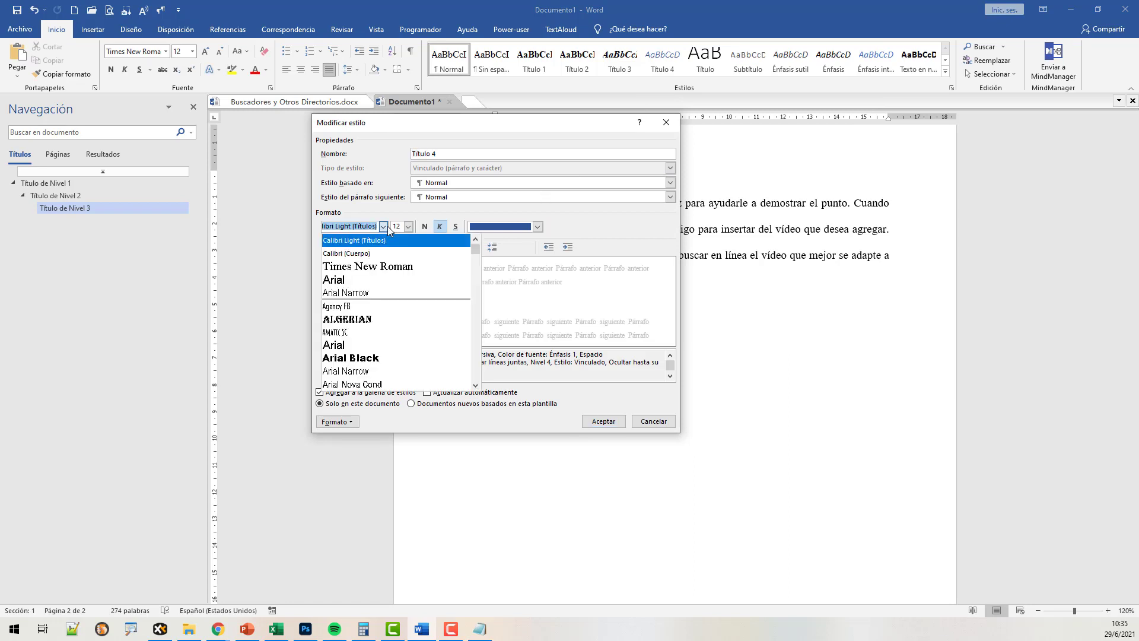
click(383, 266)
click(425, 227)
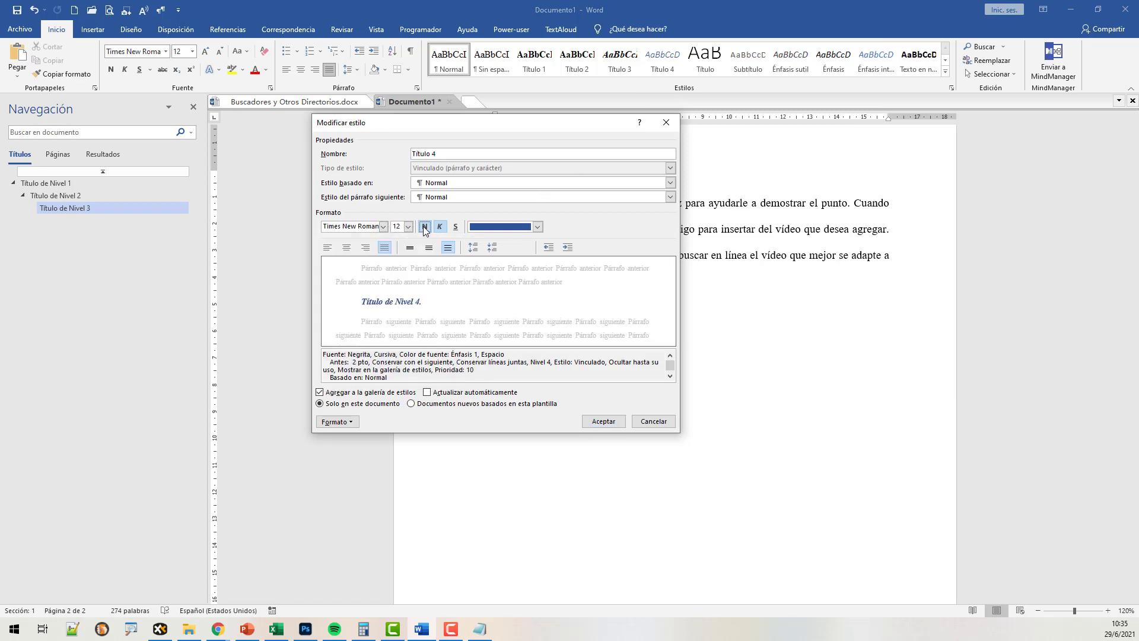
Give Título 4 automatic colour, no italics and left alignment for new documents based on the template, and apply it to the level 4 line
click(497, 237)
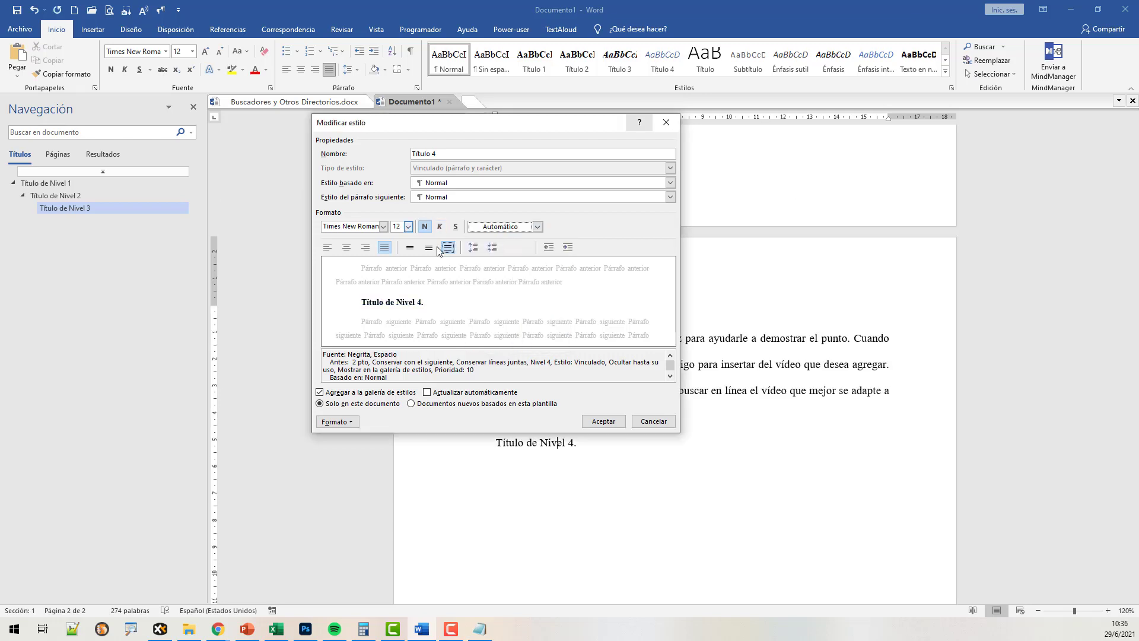
click(327, 247)
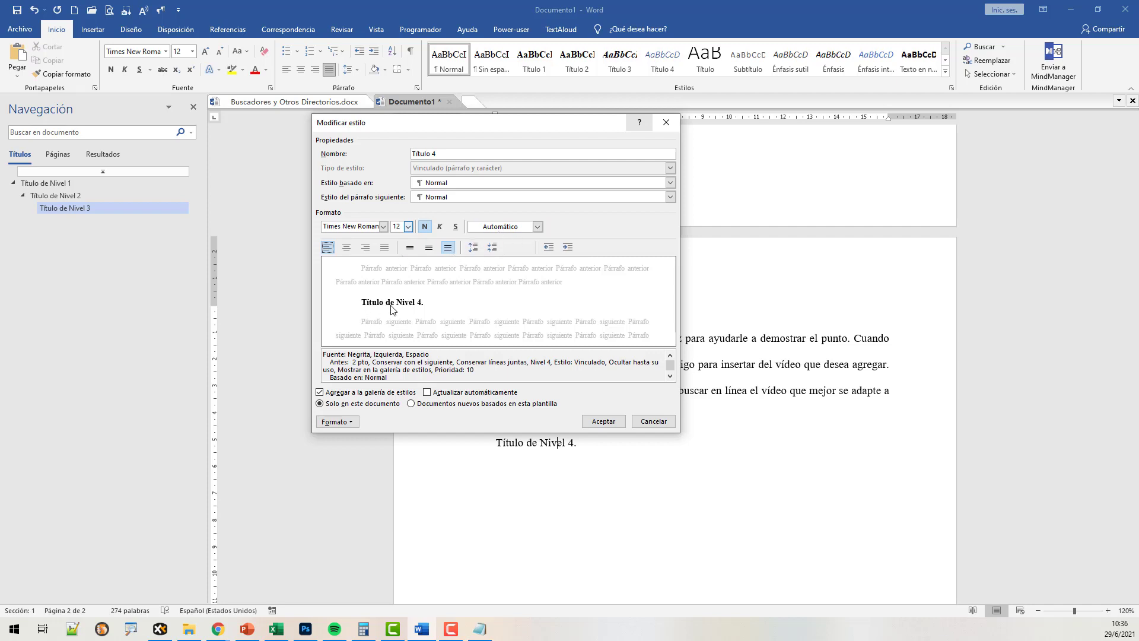
click(431, 404)
click(593, 421)
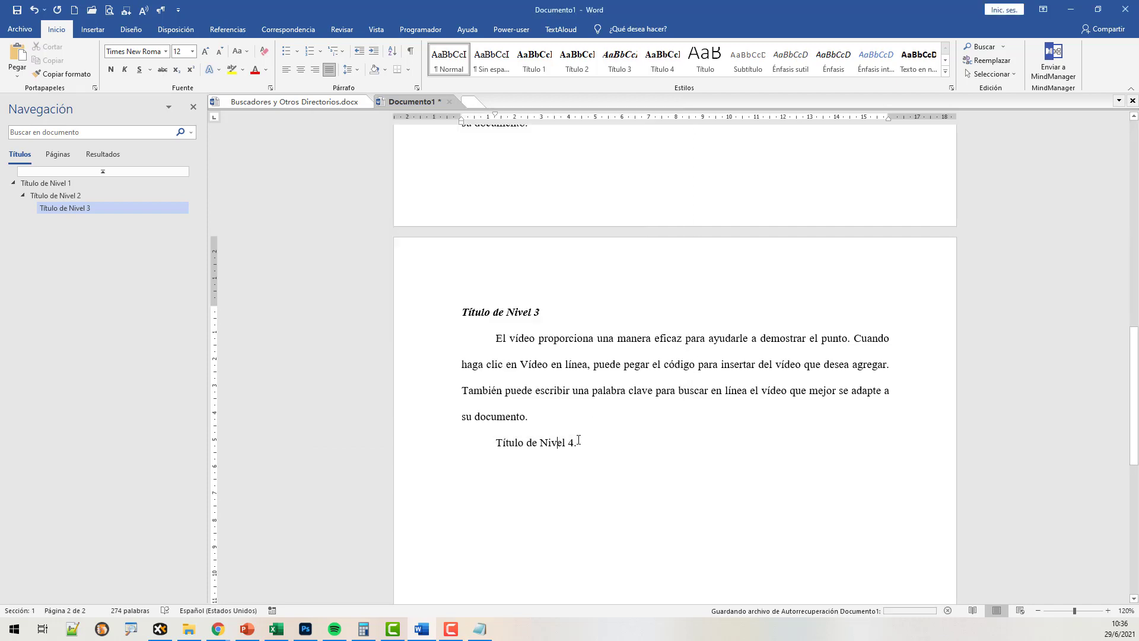
click(665, 59)
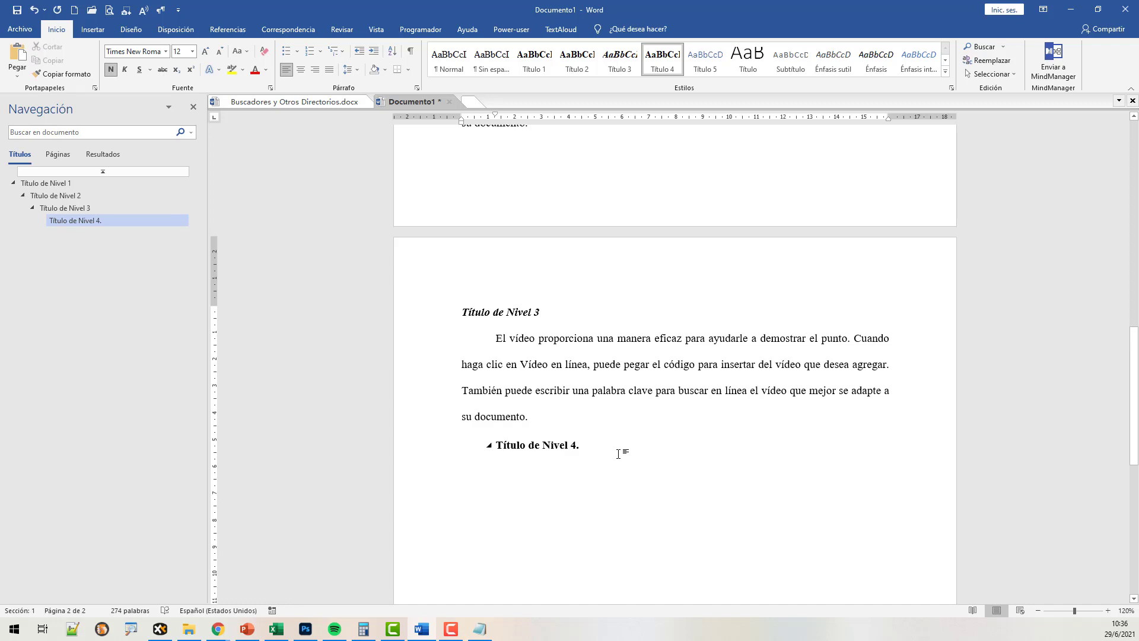
Try pasting the sample paragraph after "Título de Nivel 4." and applying Título 4 only to the heading text
text(El vídeo proporciona una manera eficaz para ayudarle a demostrar el punto. Cuando haga clic en Vídeo en línea, puede pegar el código para insertar del vídeo que desea agregar. También puede escribir una palabra clave para buscar en línea el vídeo que mejor se adapte a su documento.)
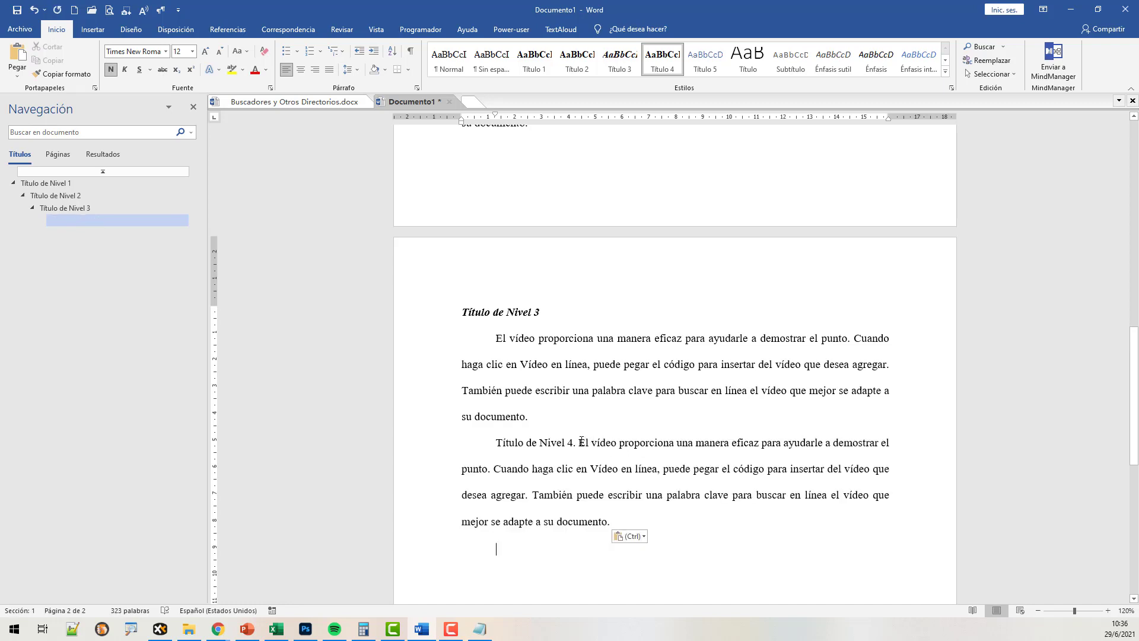
drag(577, 442, 496, 442)
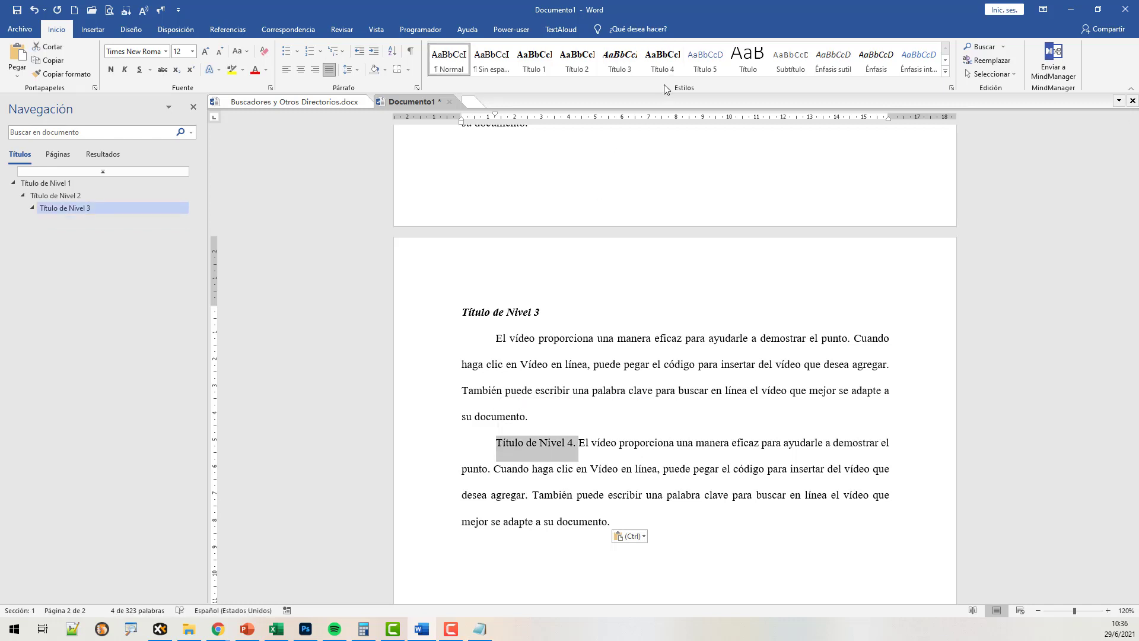
click(664, 64)
click(607, 441)
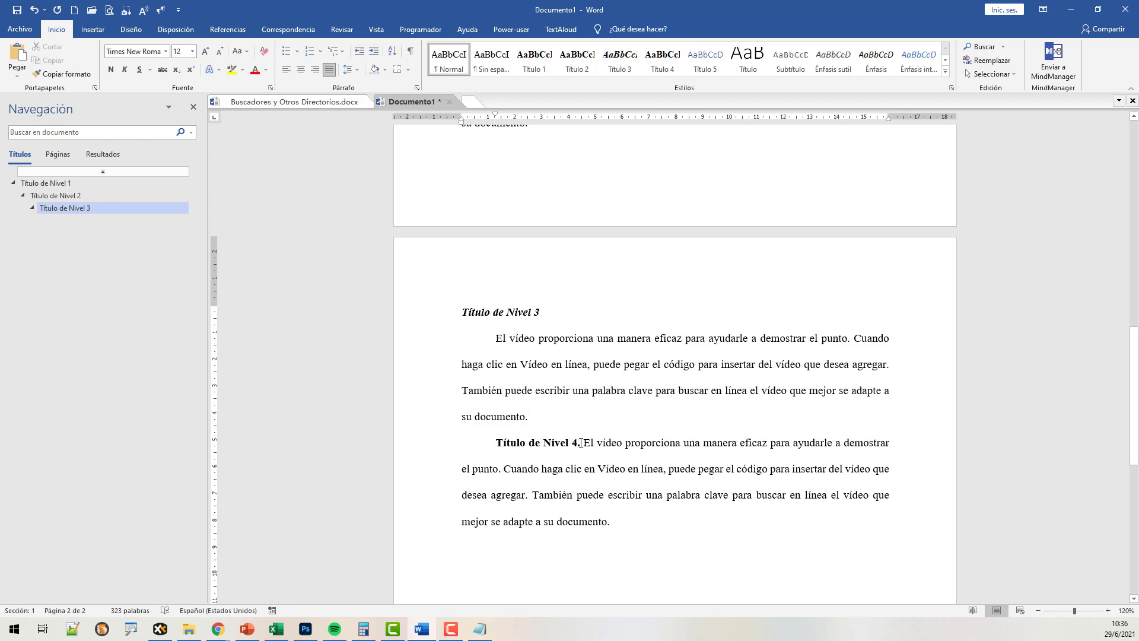
drag(581, 442, 497, 443)
key(ctrl+space)
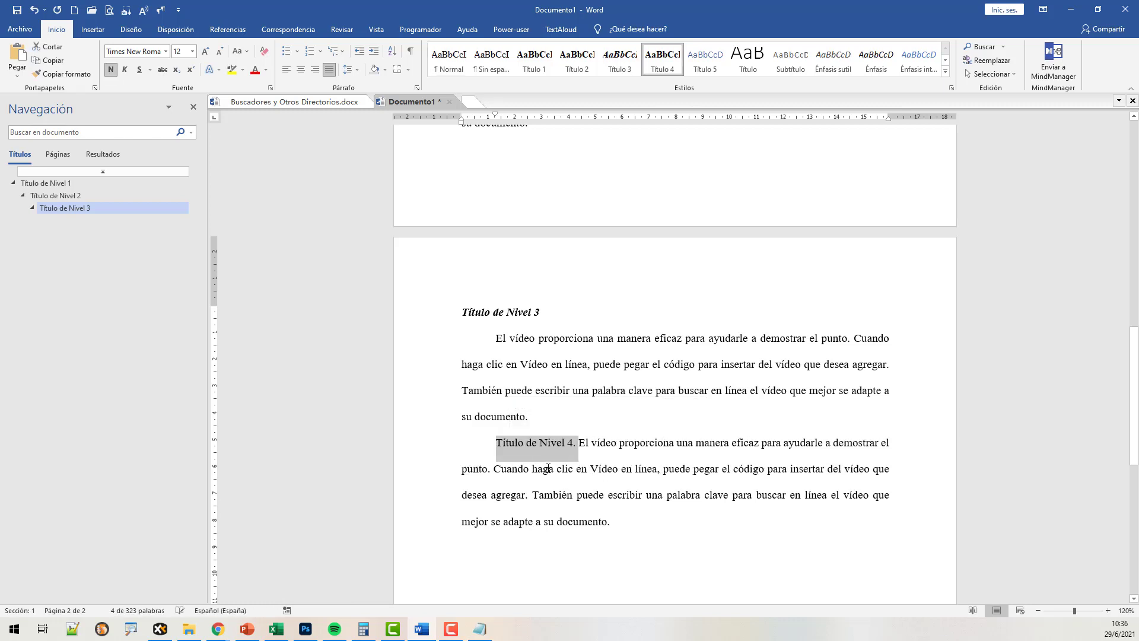
Undo the pasted paragraph and its heading formatting, back to the level 4 line styled with Título 4
key(ctrl+z)
key(ctrl+z)
key(ctrl+z)
key(ctrl+z)
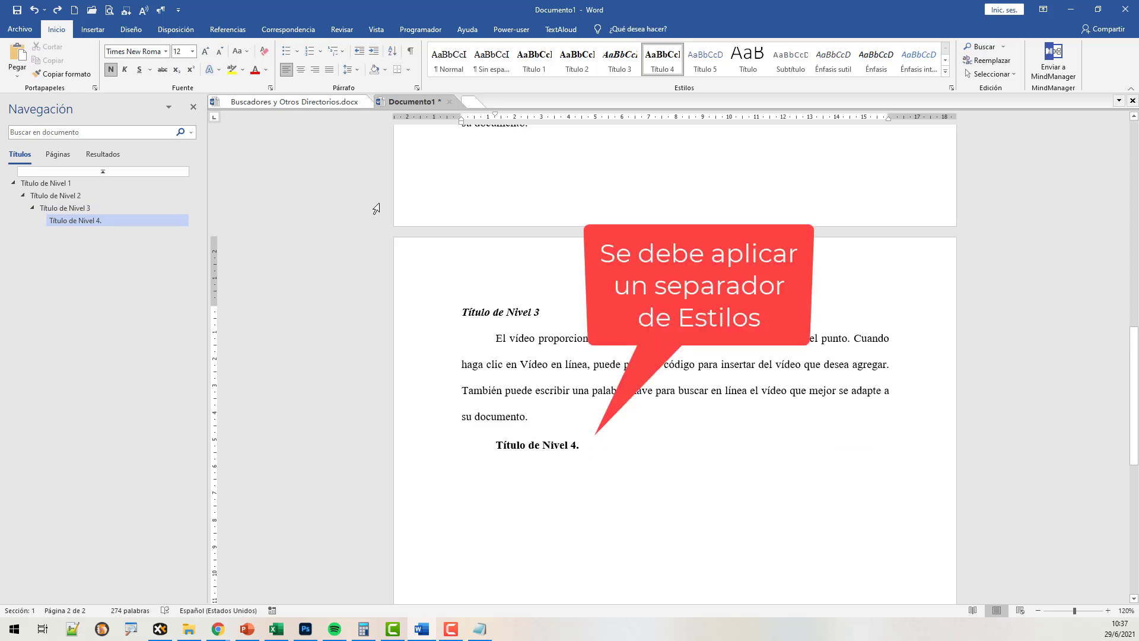
Insert a style separator after "Título de Nivel 4." and continue the line with "Escribir a continuación como si fuera un texto normal" and the sample paragraph
click(160, 11)
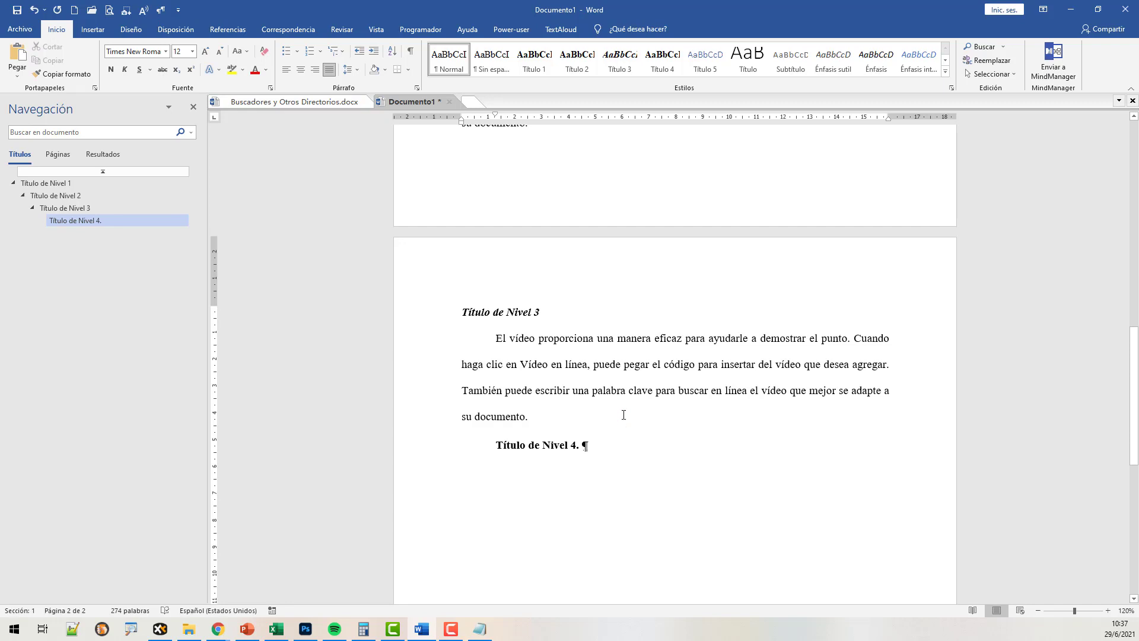
text(Escribir a cont)
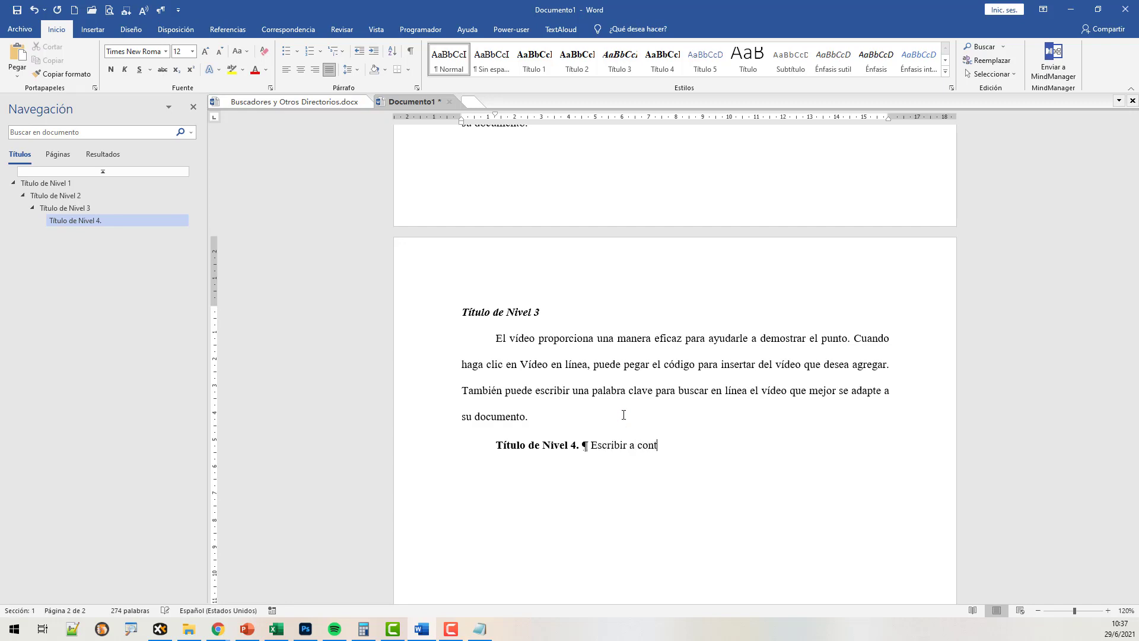
text(inuación como si fuera un texto normal el vídeo)
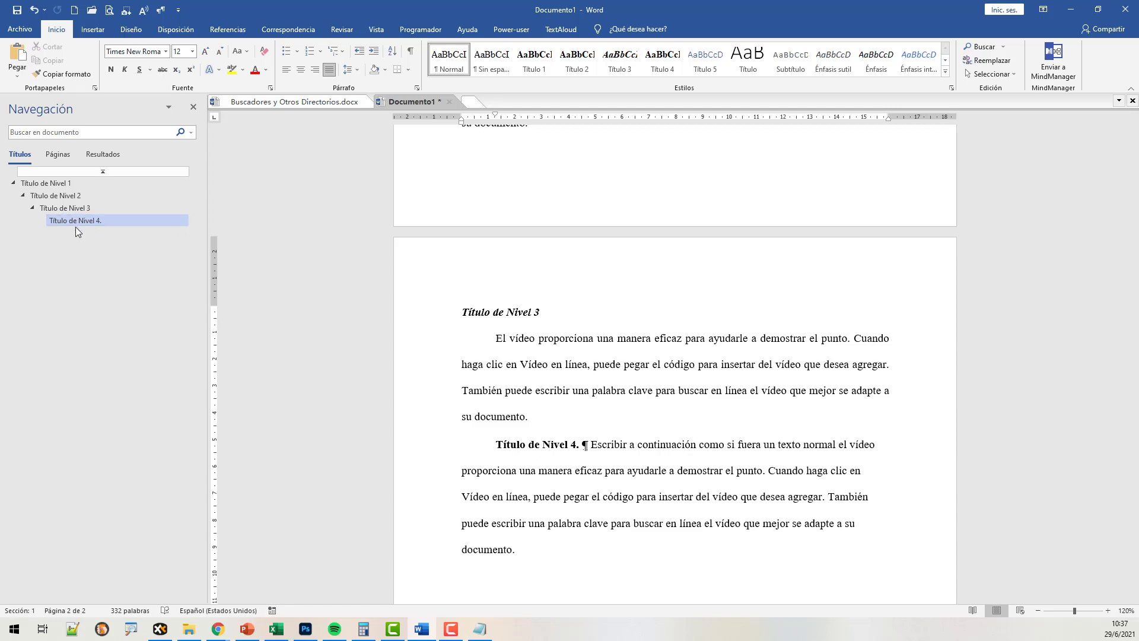
Insert the Tabla automática 1 table of contents on the blank page after the level 4 text, undoing and repeating the insertion
scroll(504, 335, down, 3)
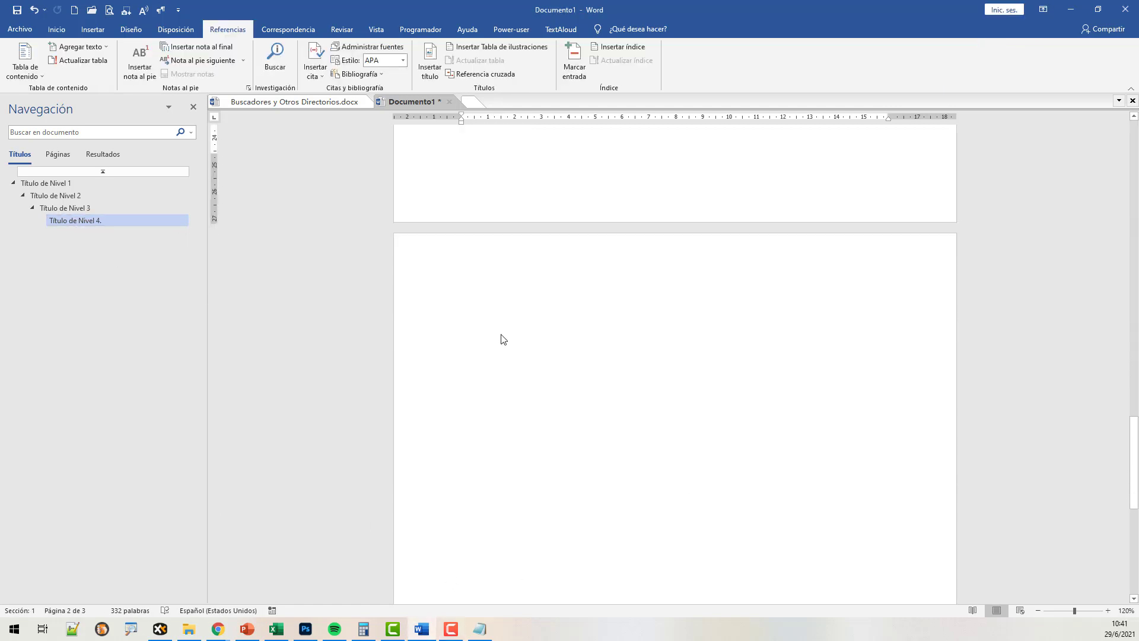
click(509, 328)
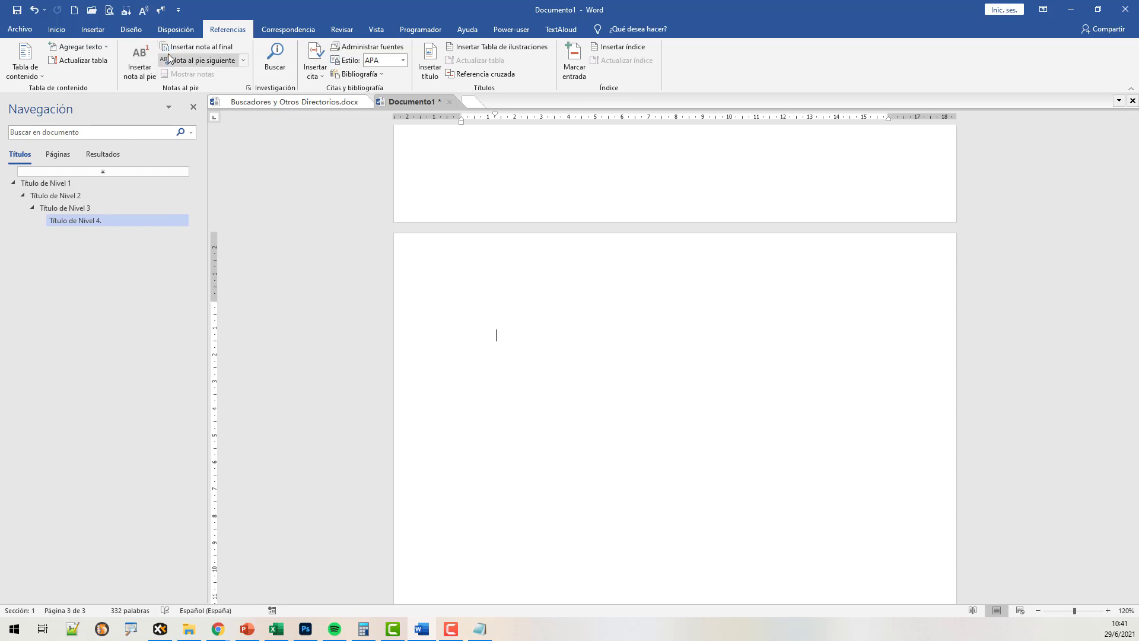
click(38, 78)
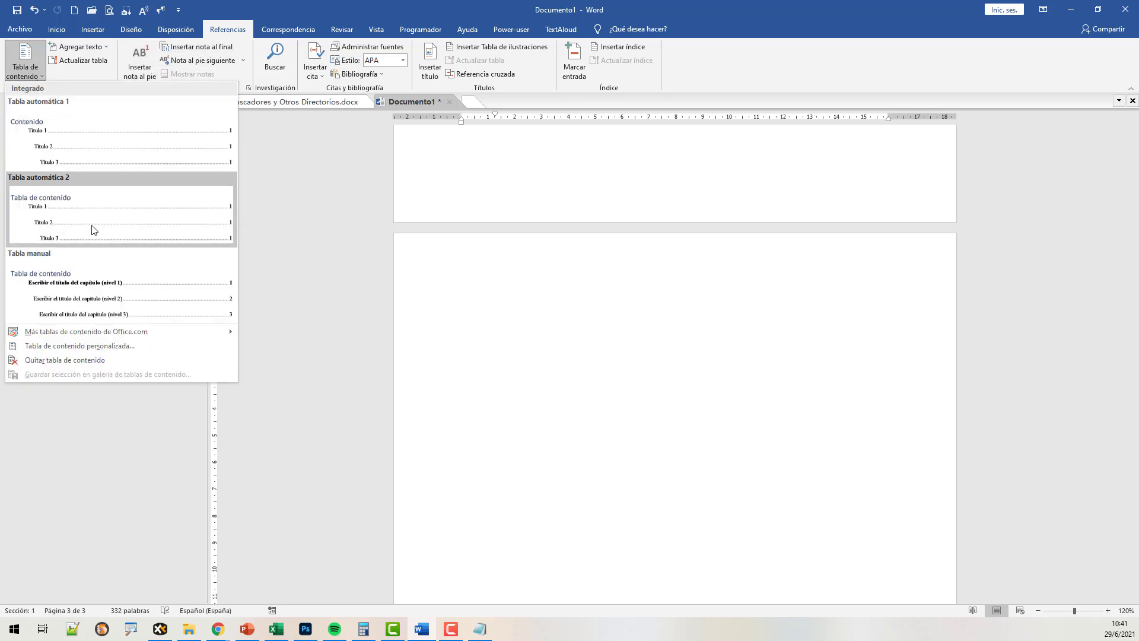
click(103, 130)
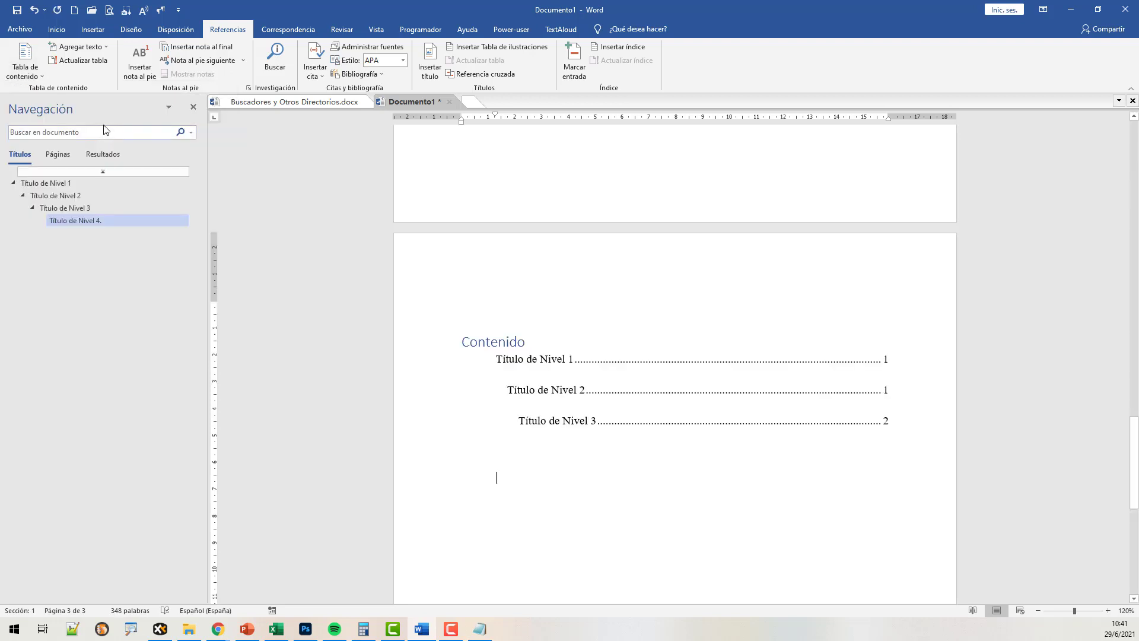
key(ctrl+z)
click(30, 70)
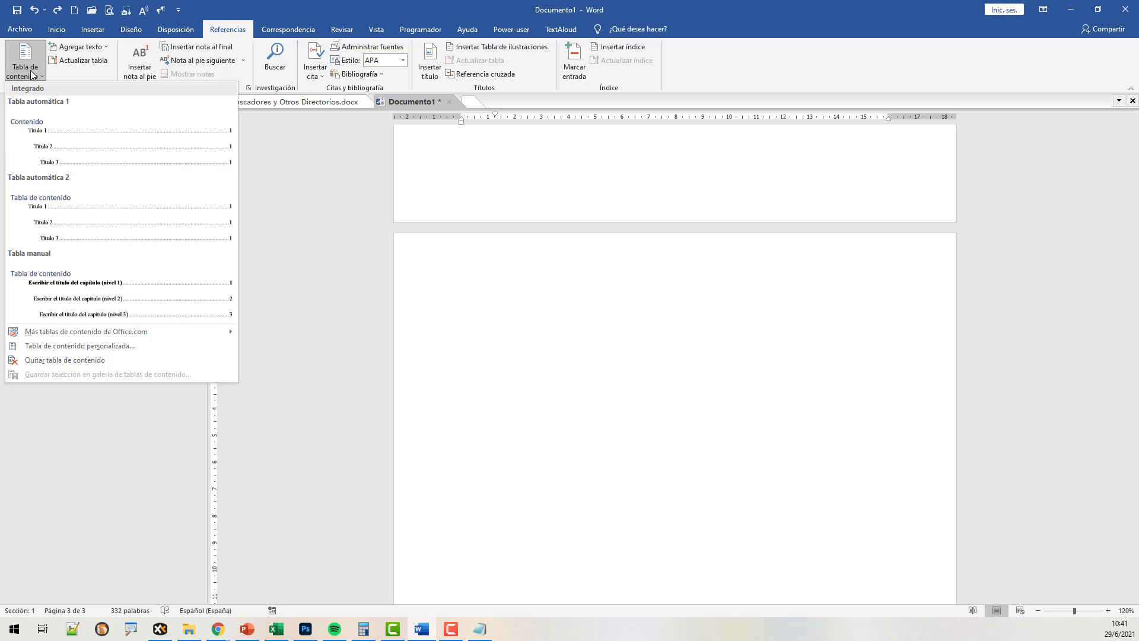
click(59, 130)
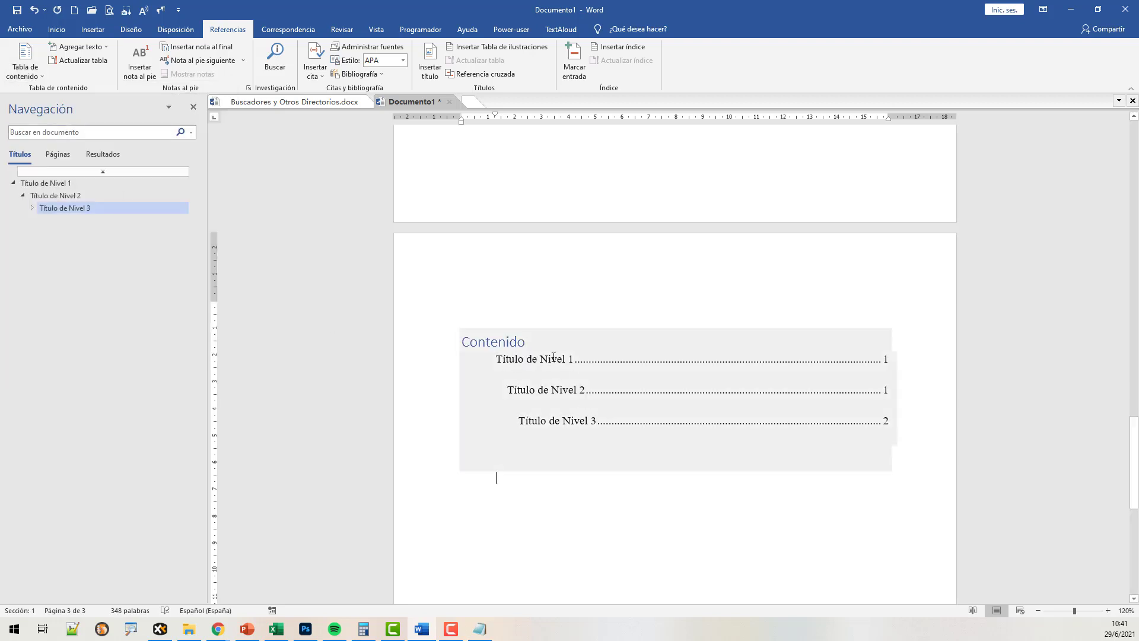
Return to the level 4 heading and expand "Título de Nivel 3" in the navigation outline to check its sublevel
scroll(648, 285, up, 5)
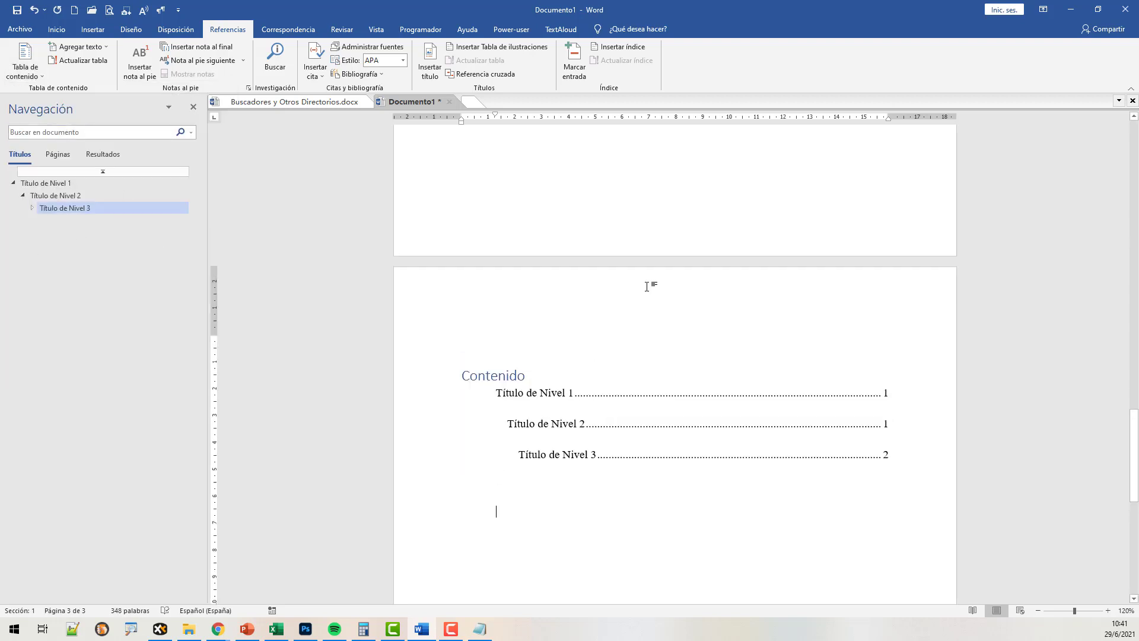
scroll(624, 293, up, 3)
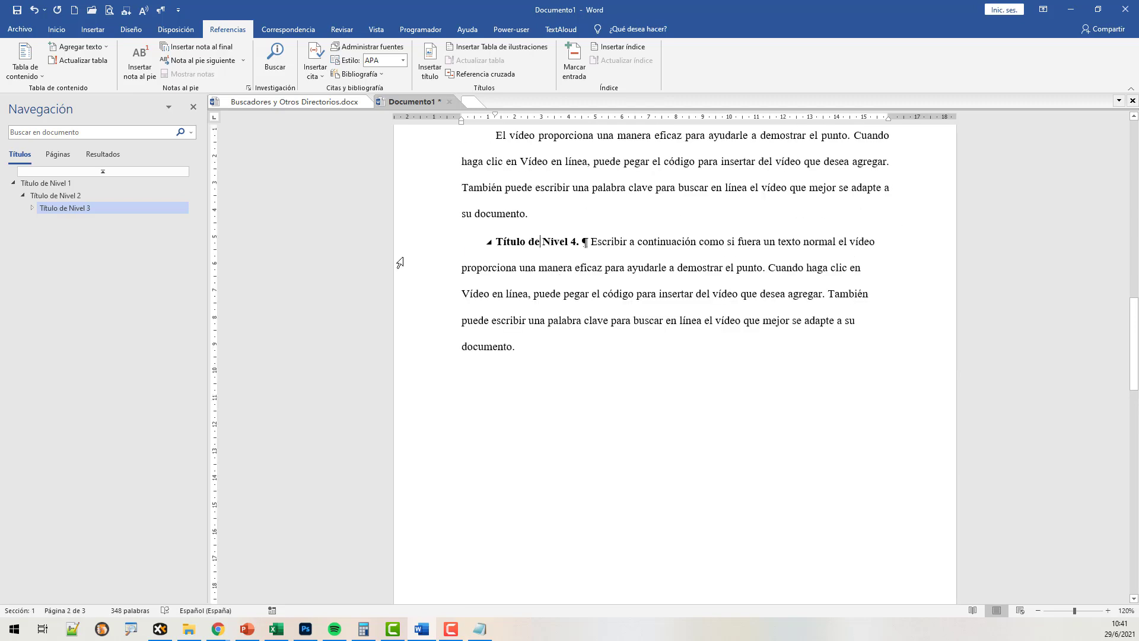
click(28, 208)
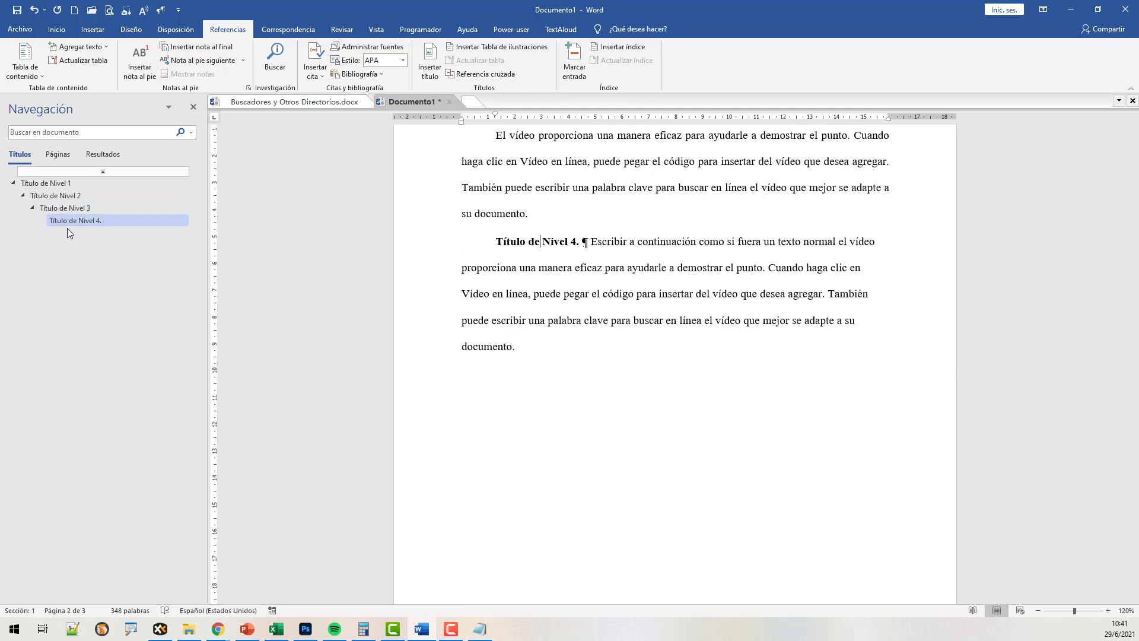
Open the table of contents update options, cancel them, and delete the entire table
scroll(617, 393, down, 9)
click(605, 393)
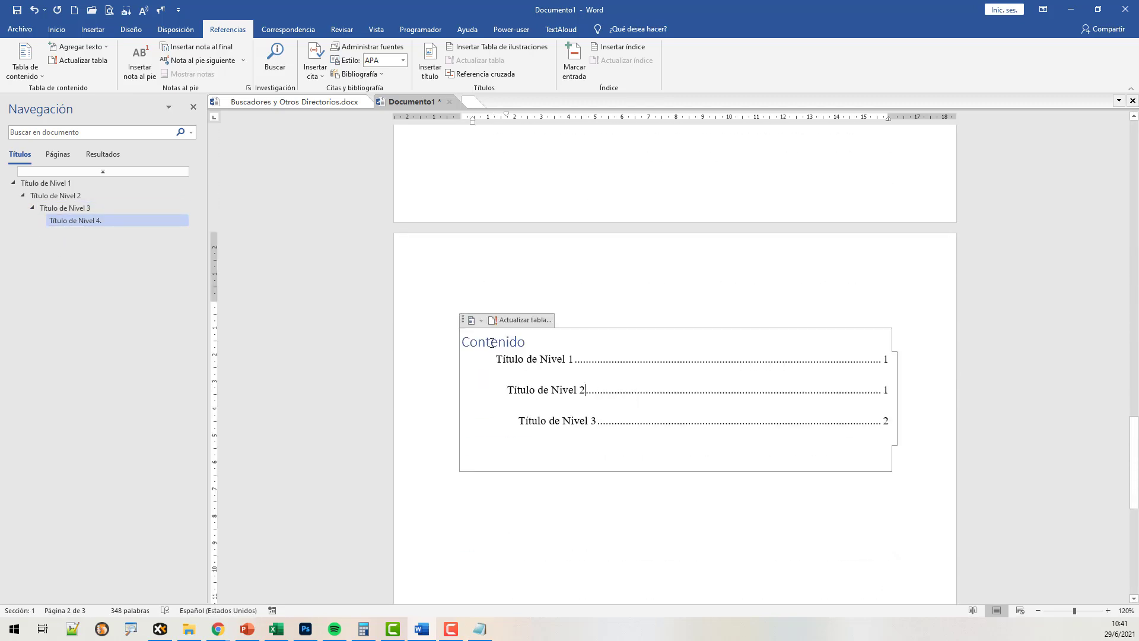
click(512, 321)
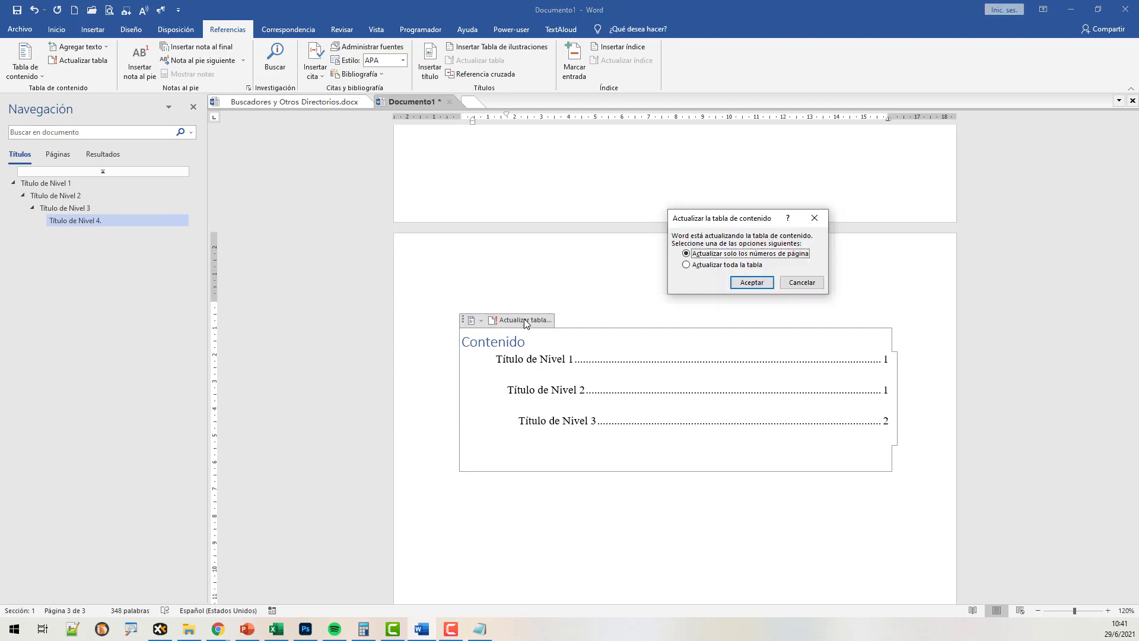
click(817, 283)
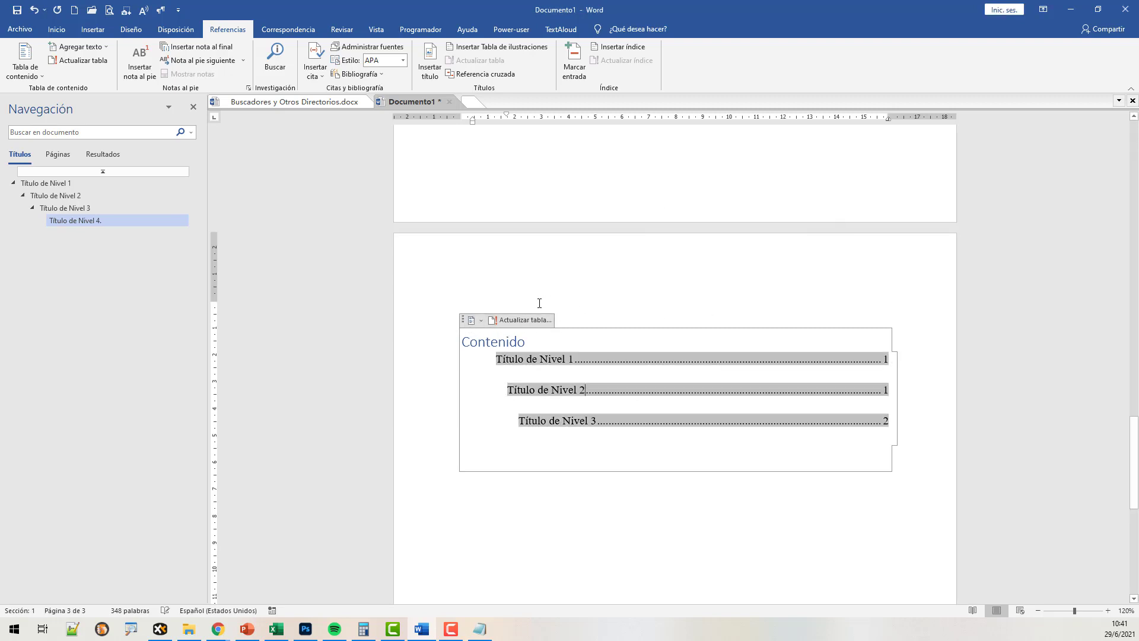
click(463, 320)
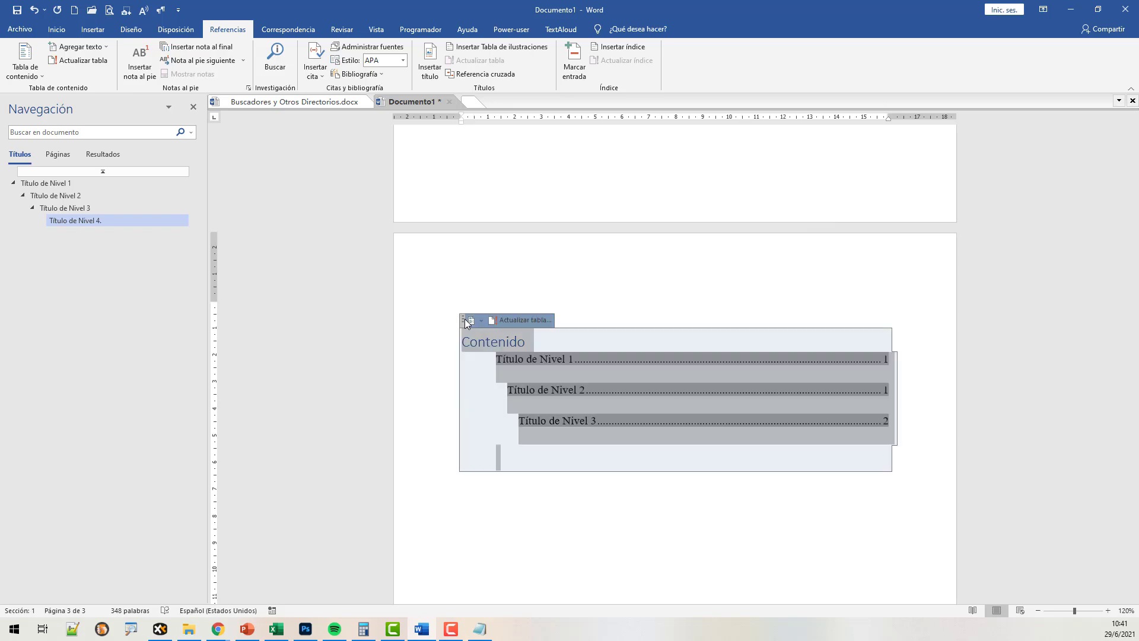
key(Delete)
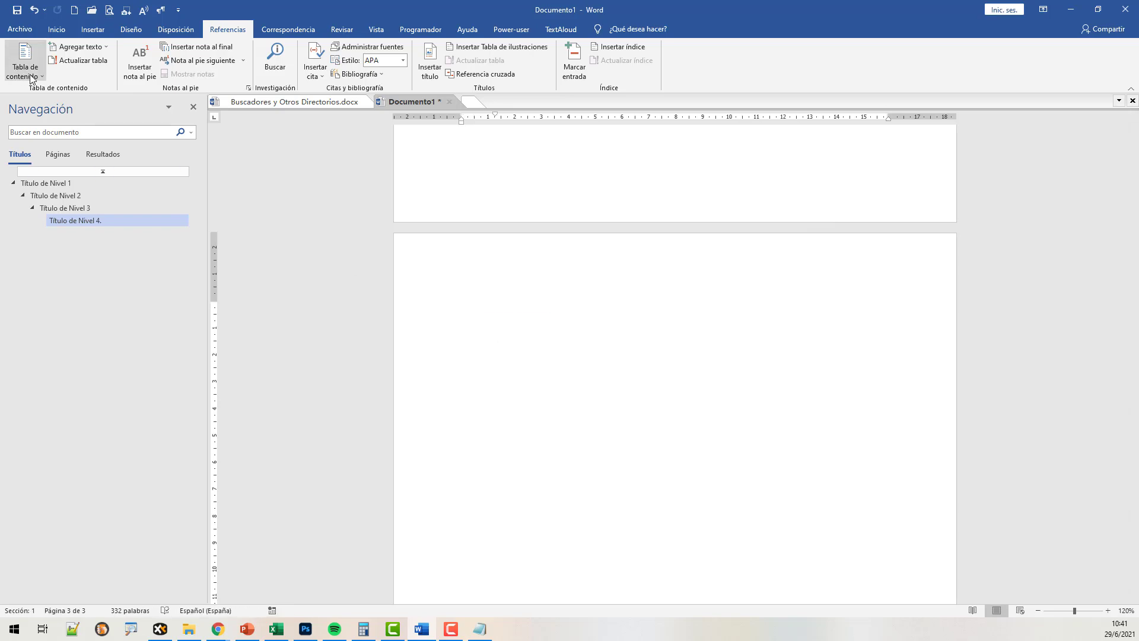
Insert a custom table of contents on the blank last page, with the number of levels shown set to 5
click(26, 71)
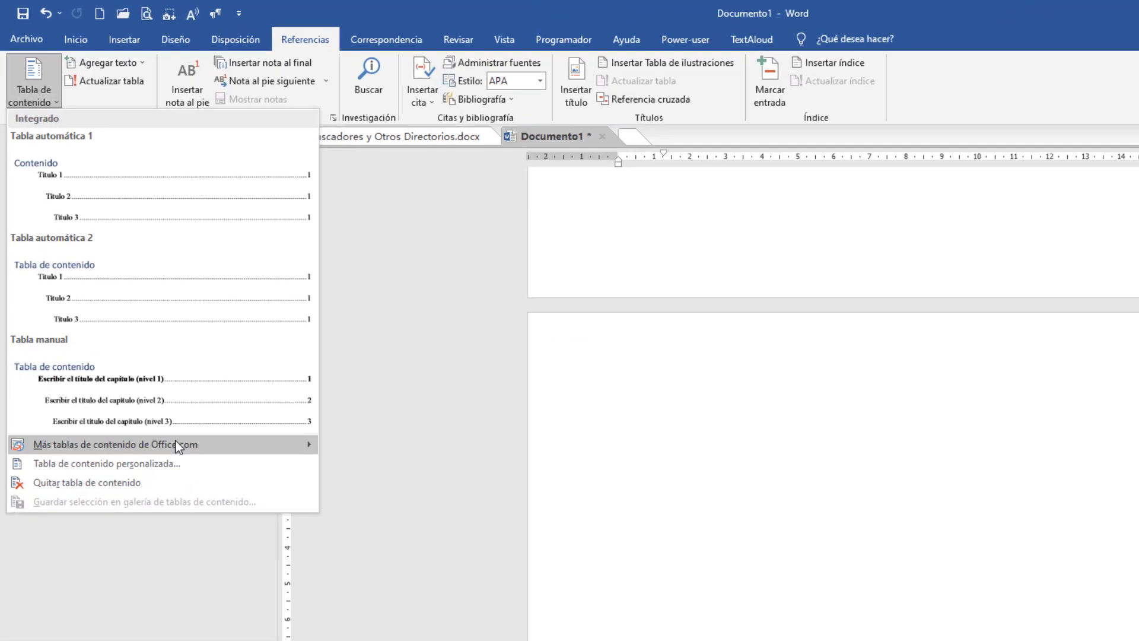
click(165, 536)
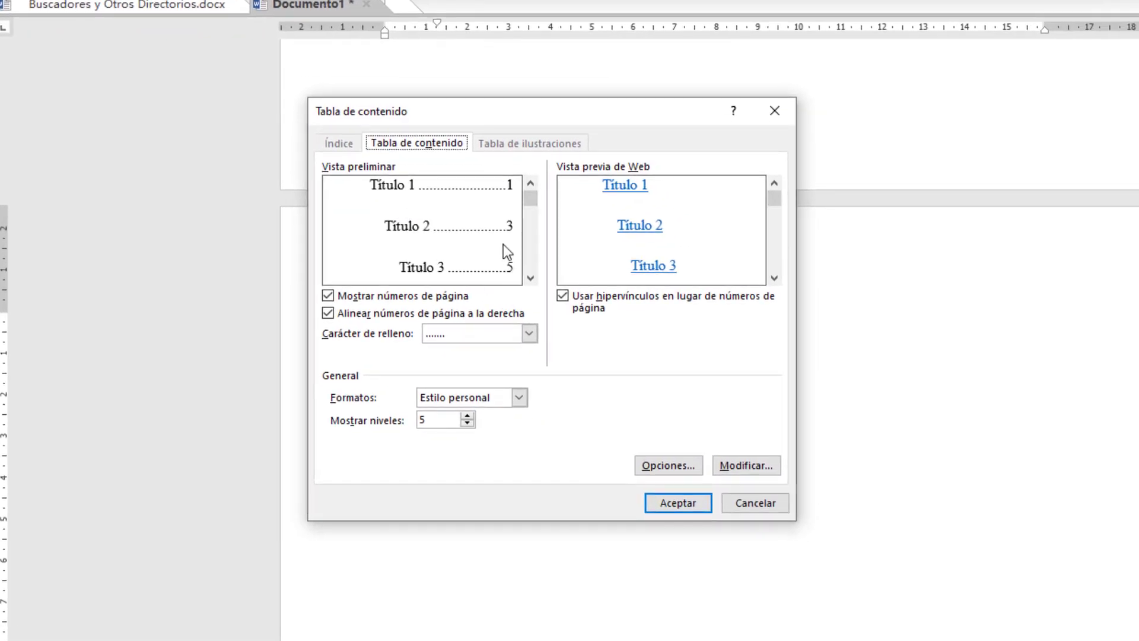
click(468, 423)
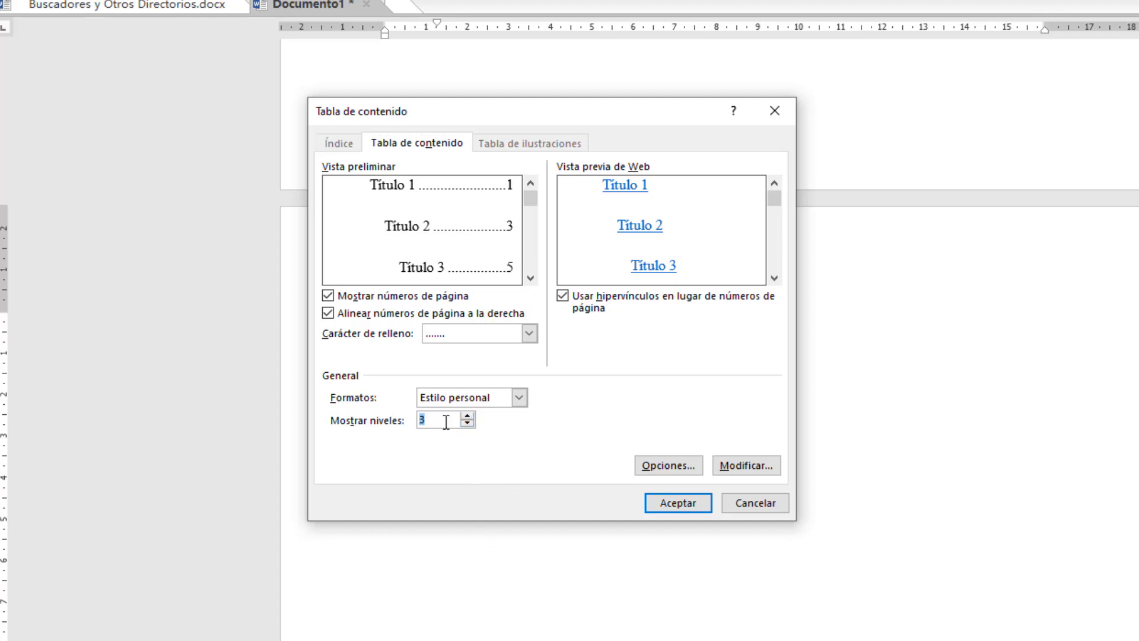
click(447, 422)
click(468, 416)
click(468, 417)
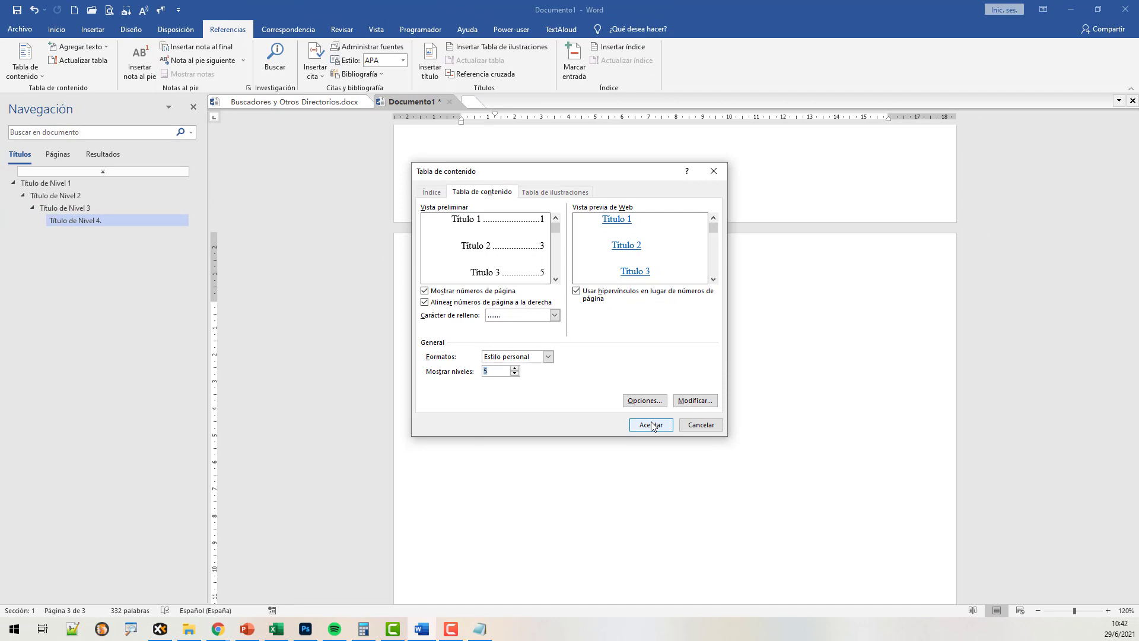
click(678, 502)
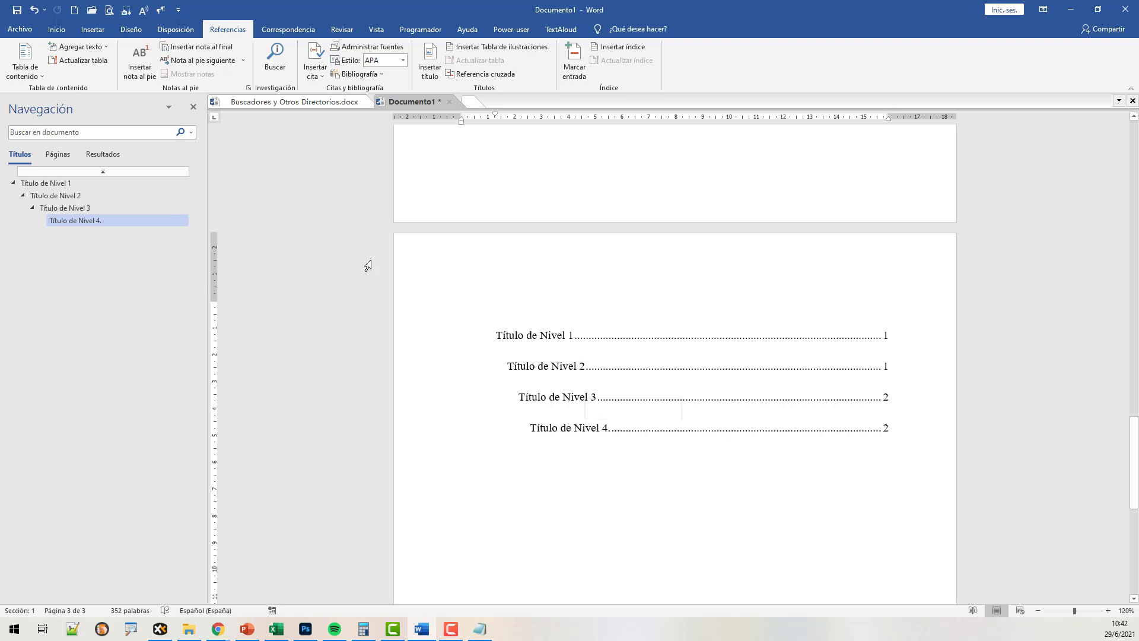
Insert the Tabla automática 1 table of contents below the custom table for comparison, and undo the insertion
click(39, 74)
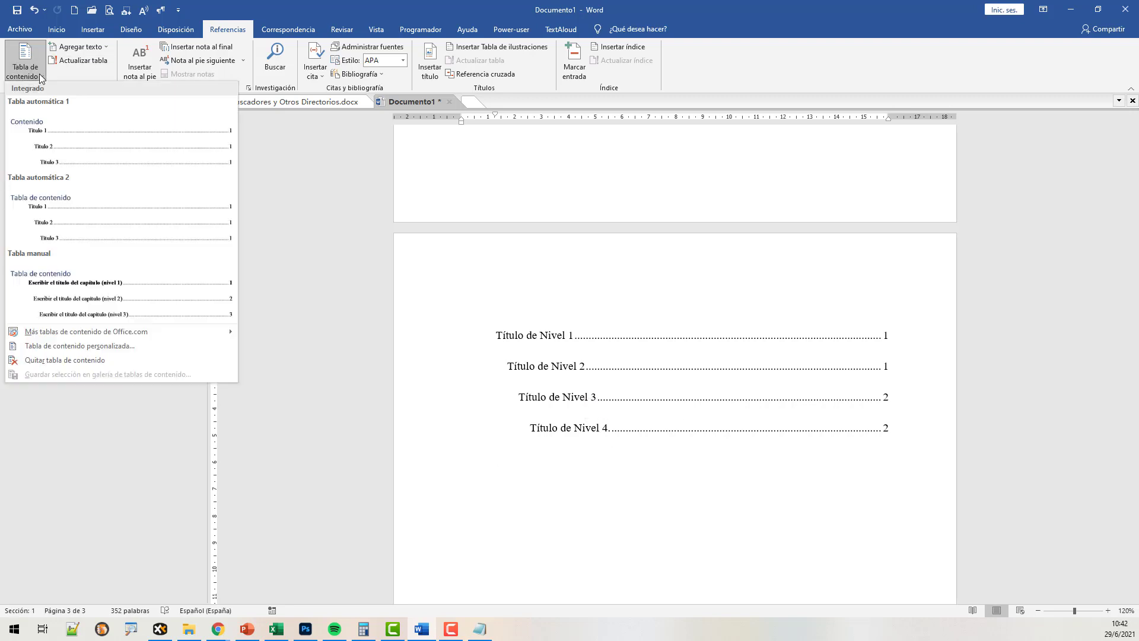
click(65, 101)
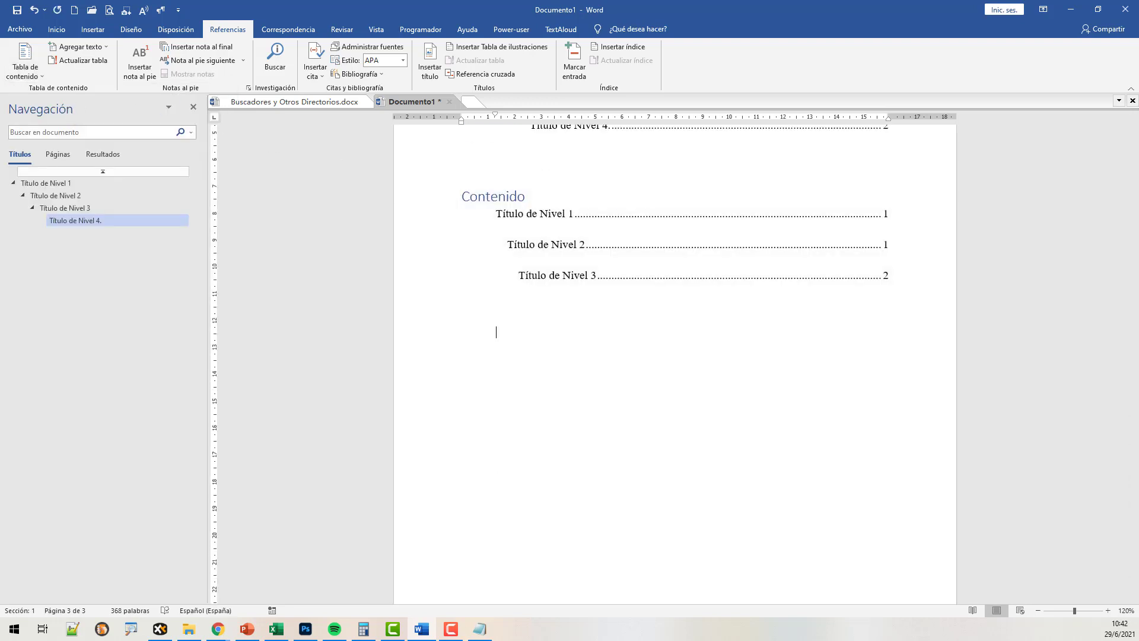
key(ctrl+z)
Reopen the custom table of contents settings to check the number of levels shown, and return to the level 4 heading
click(34, 82)
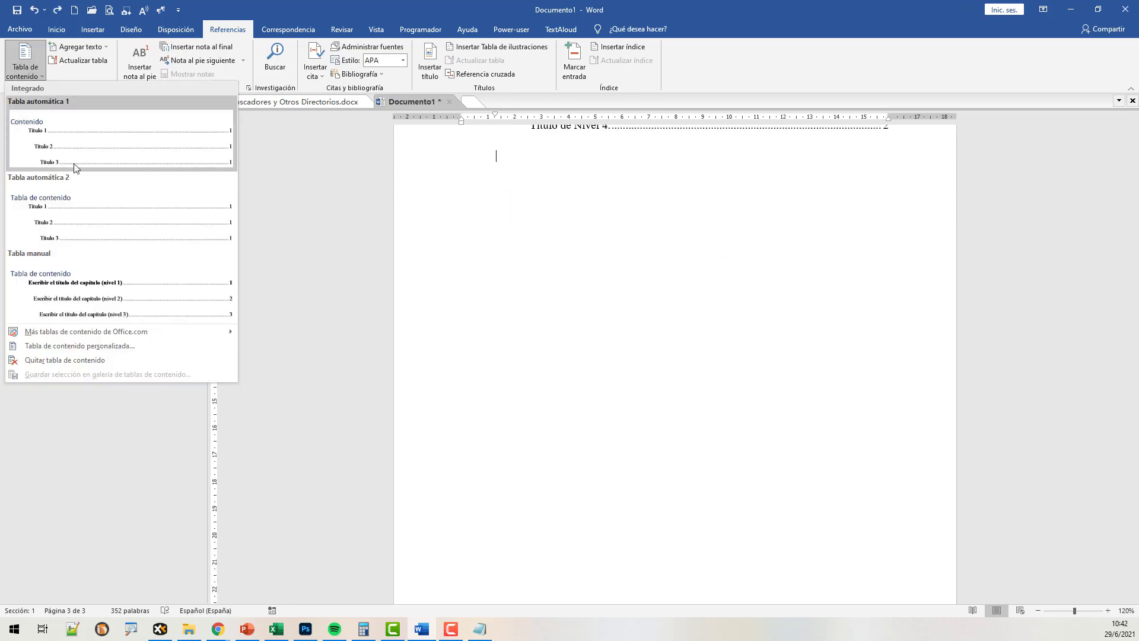
click(125, 347)
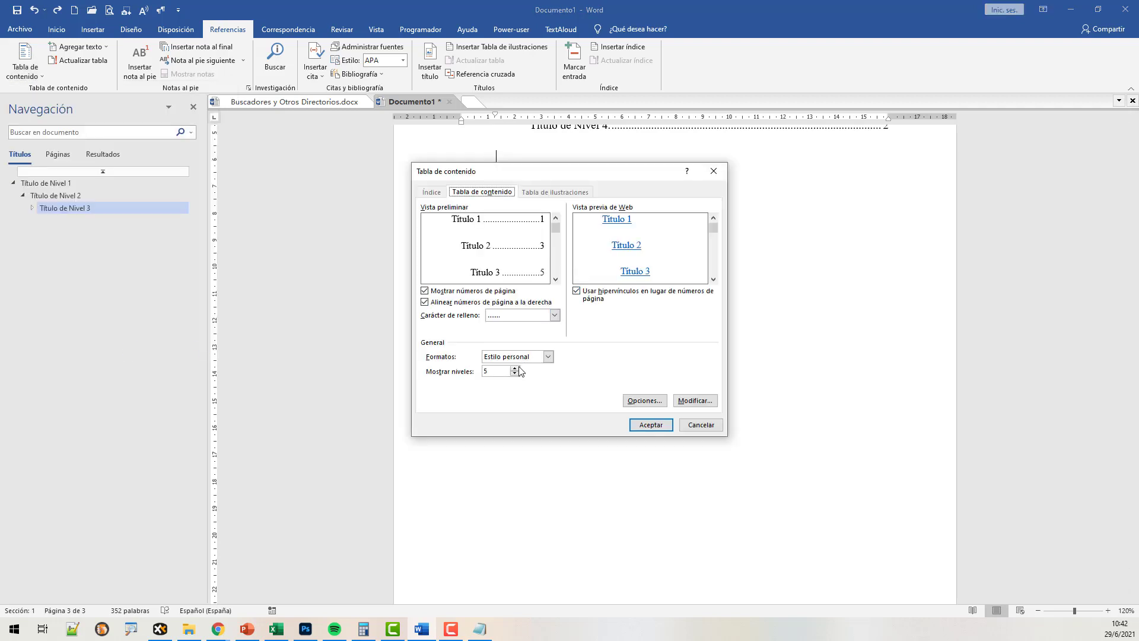
click(649, 425)
click(594, 347)
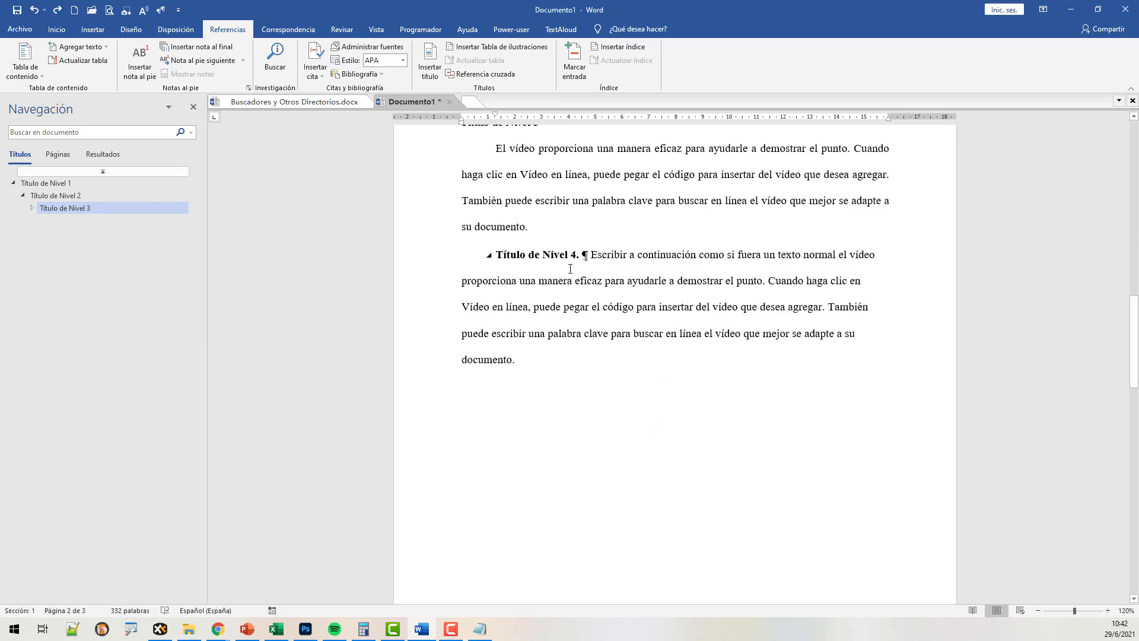
scroll(569, 277, up, 8)
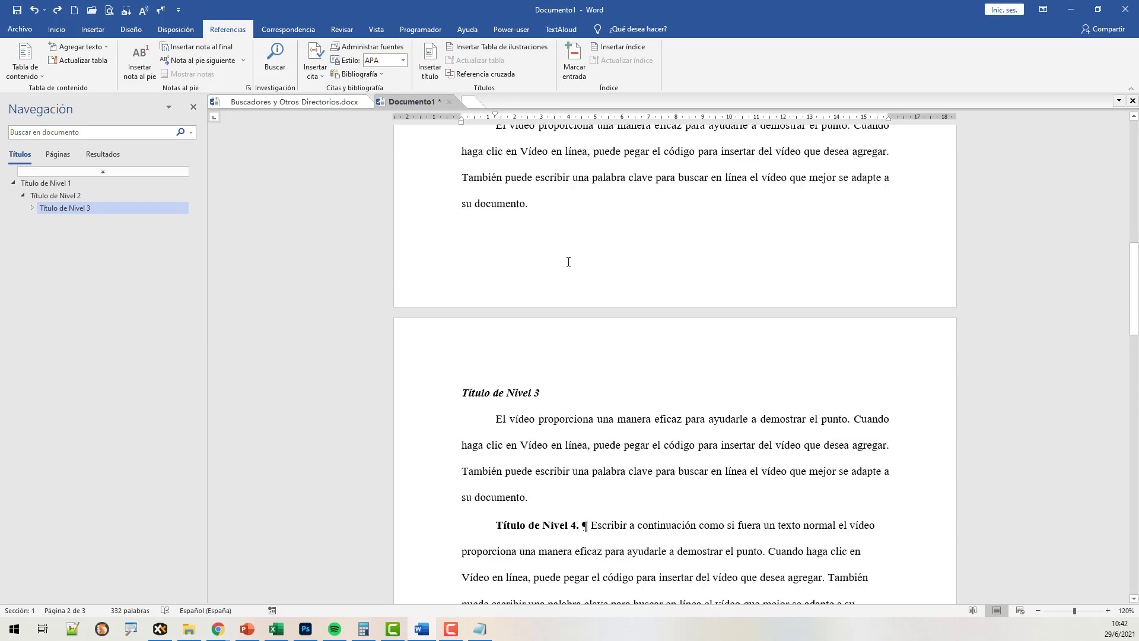
scroll(580, 254, down, 9)
scroll(579, 273, up, 1)
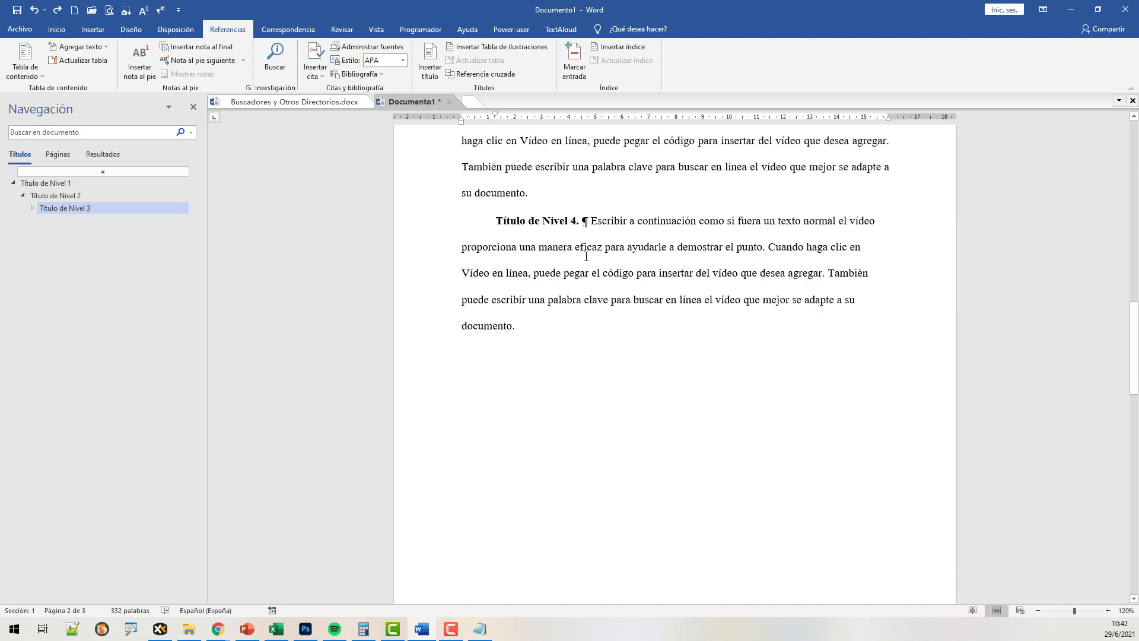
Locate Separador de estilos among all commands in the quick access toolbar options, select its existing toolbar entry, and accept the options
click(178, 11)
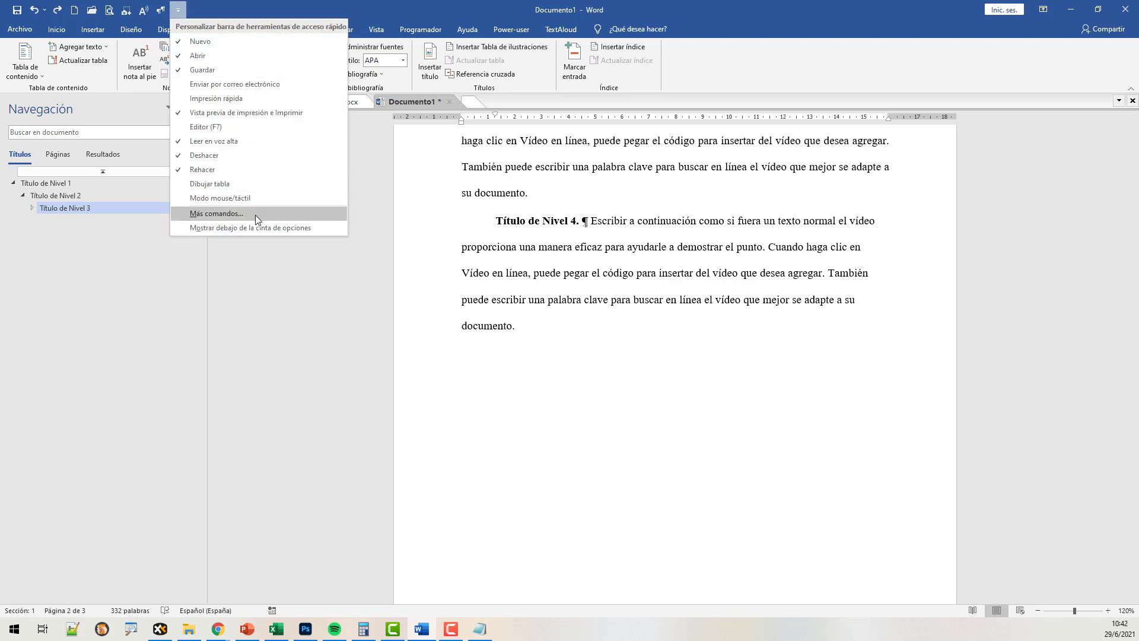
click(255, 214)
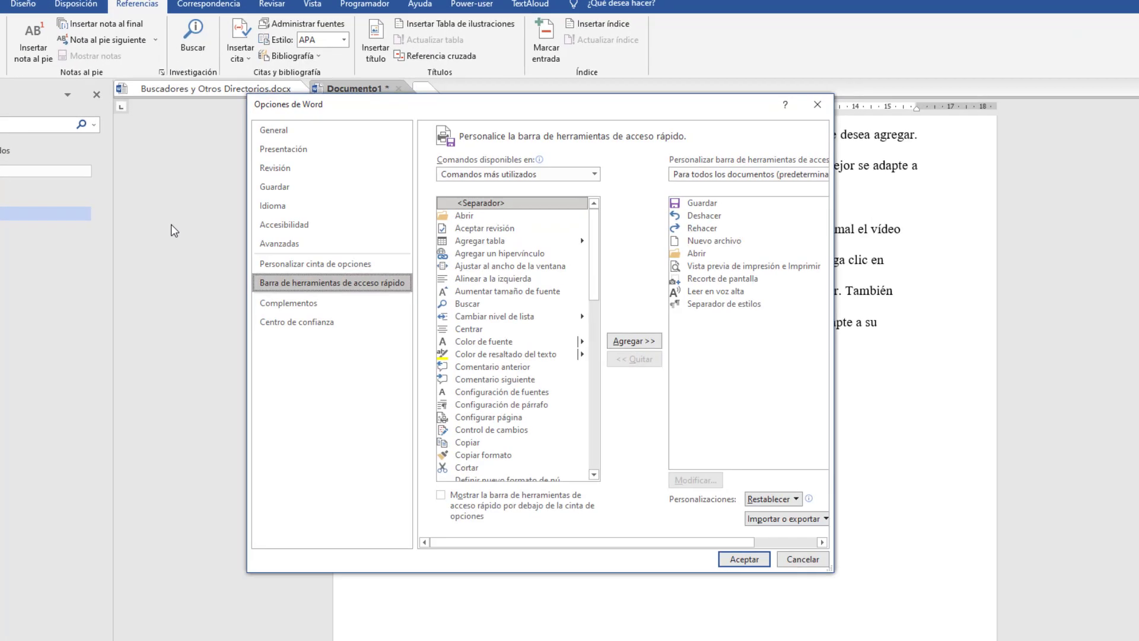
click(593, 175)
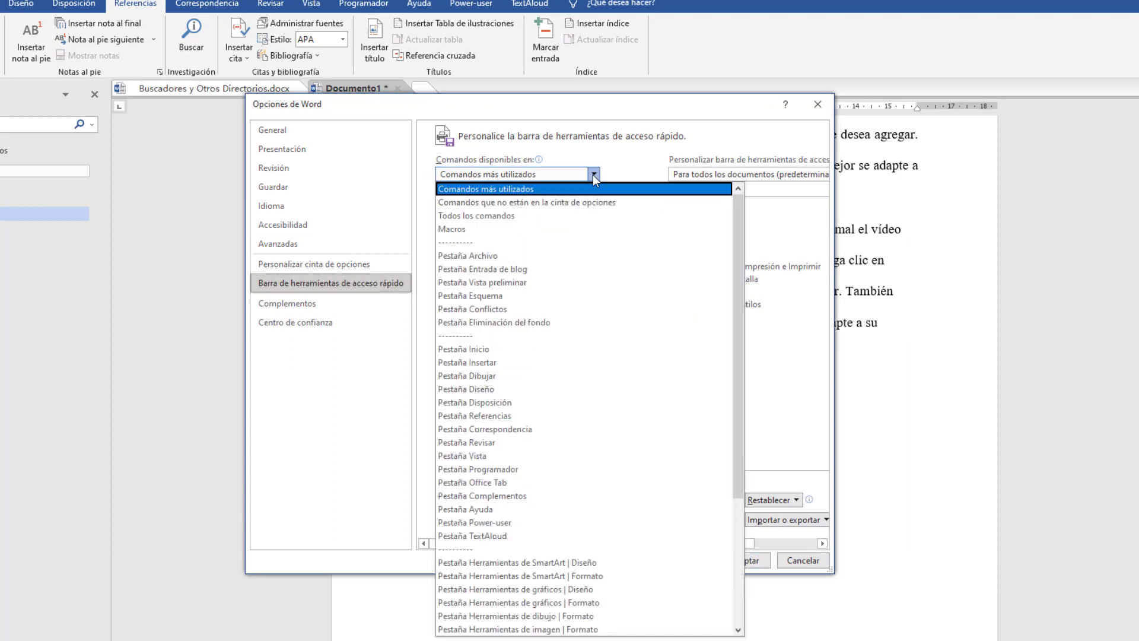
click(528, 216)
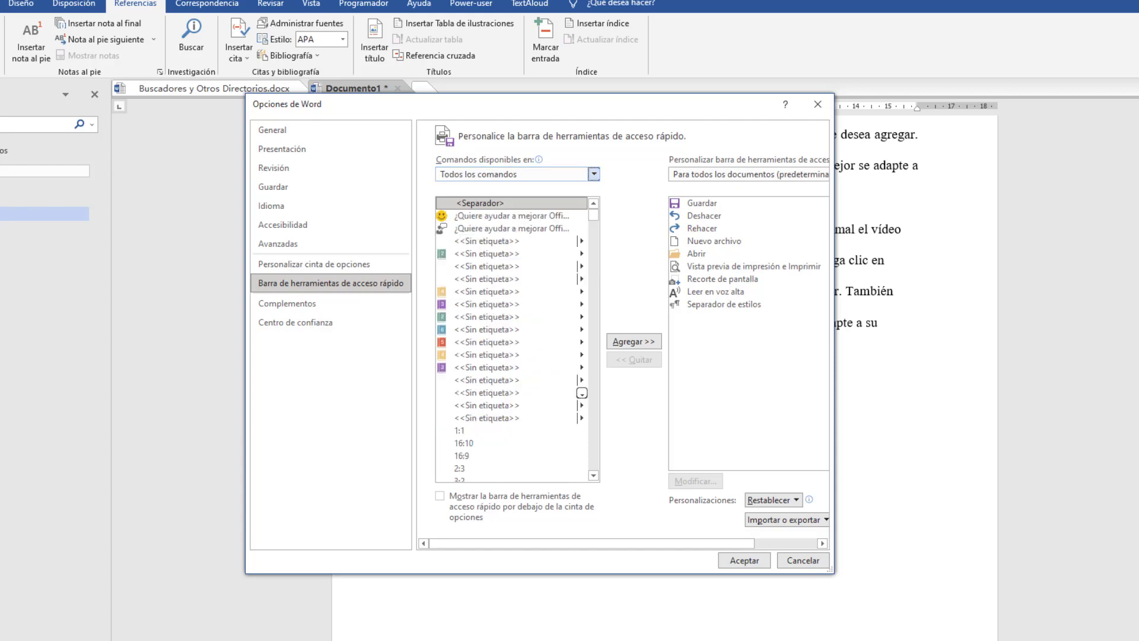
drag(593, 213, 593, 439)
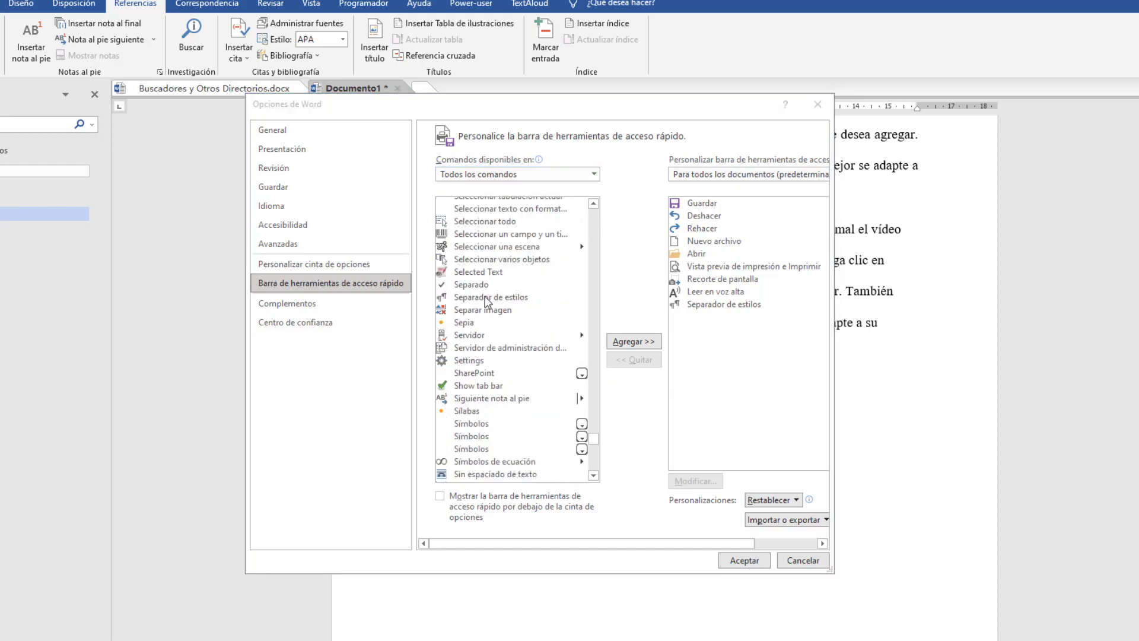
click(484, 297)
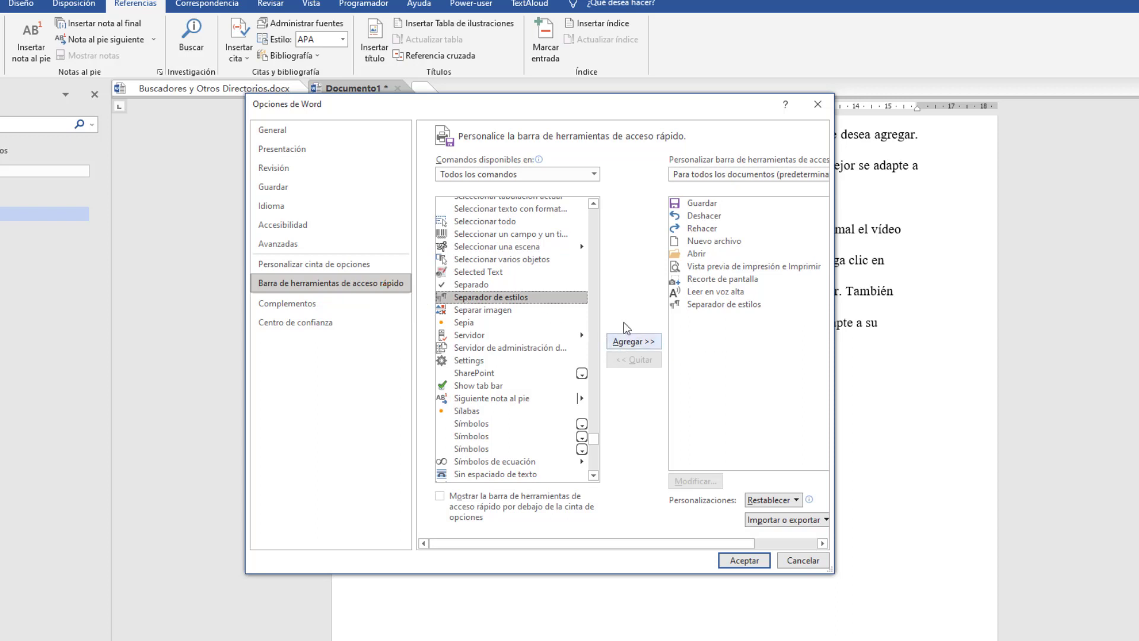
click(719, 304)
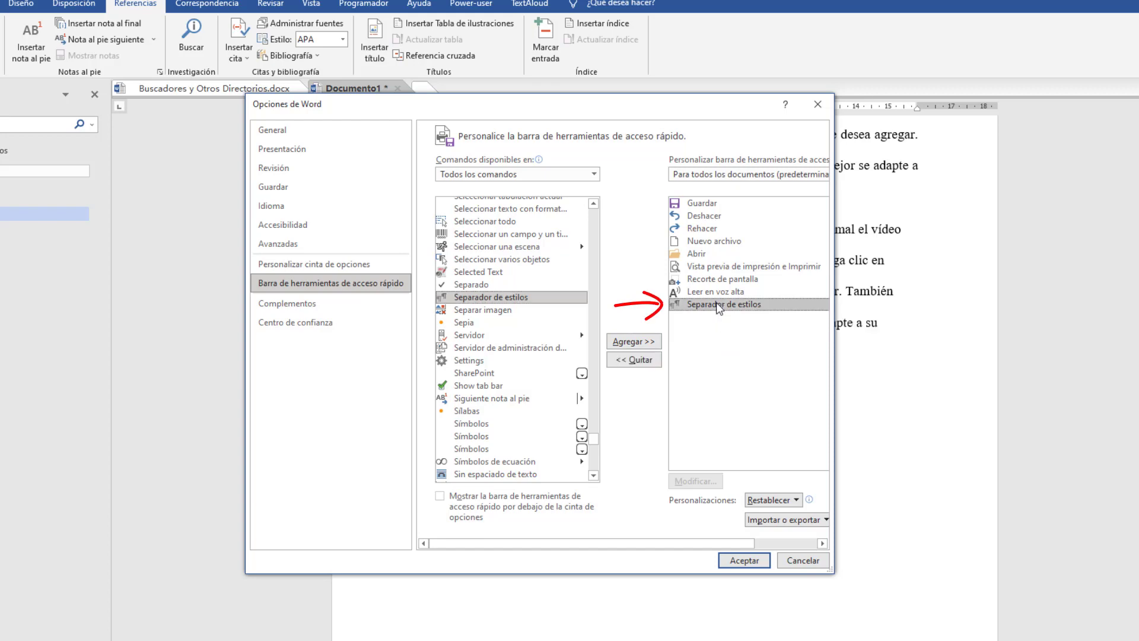
click(742, 560)
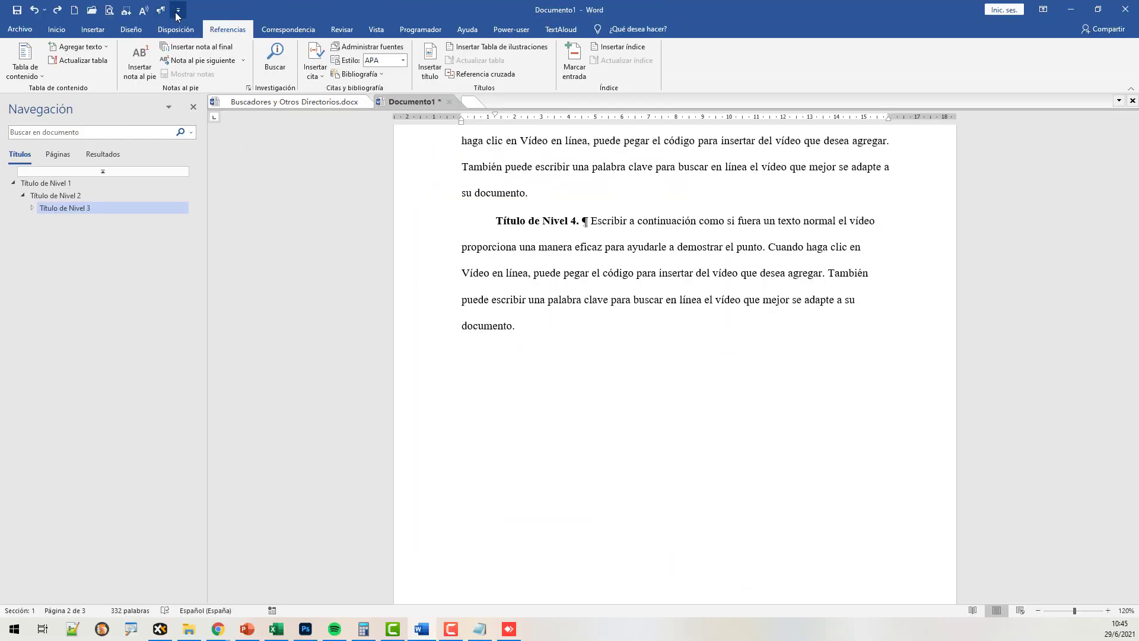
Check the styles of the level 4 heading and its continuation text, and expand "Título de Nivel 3" in the navigation outline
click(177, 12)
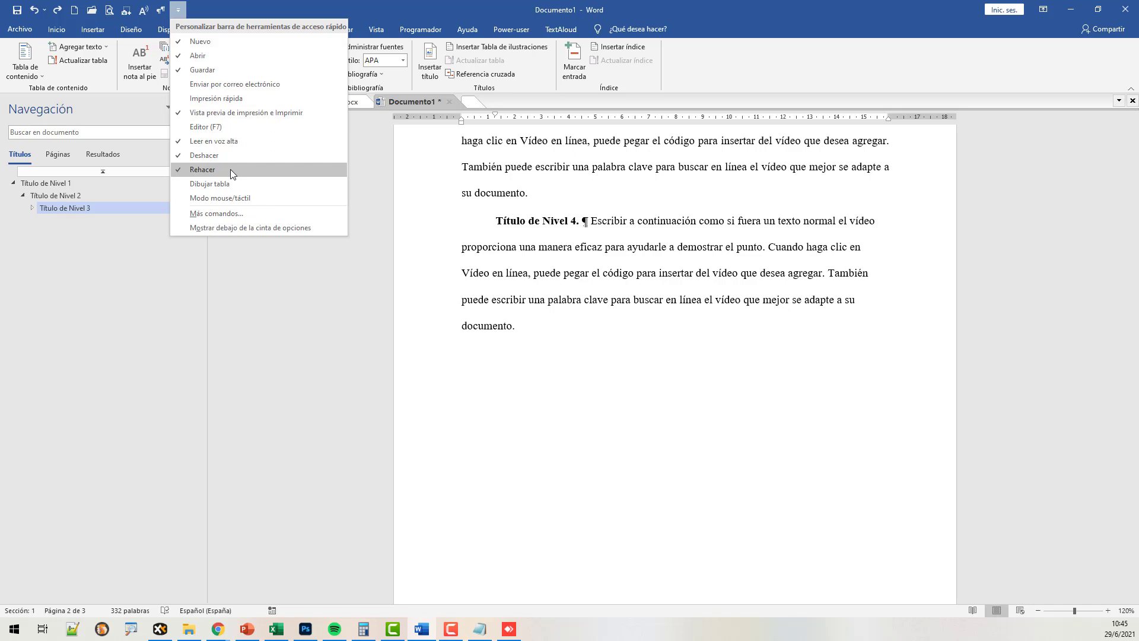
click(164, 16)
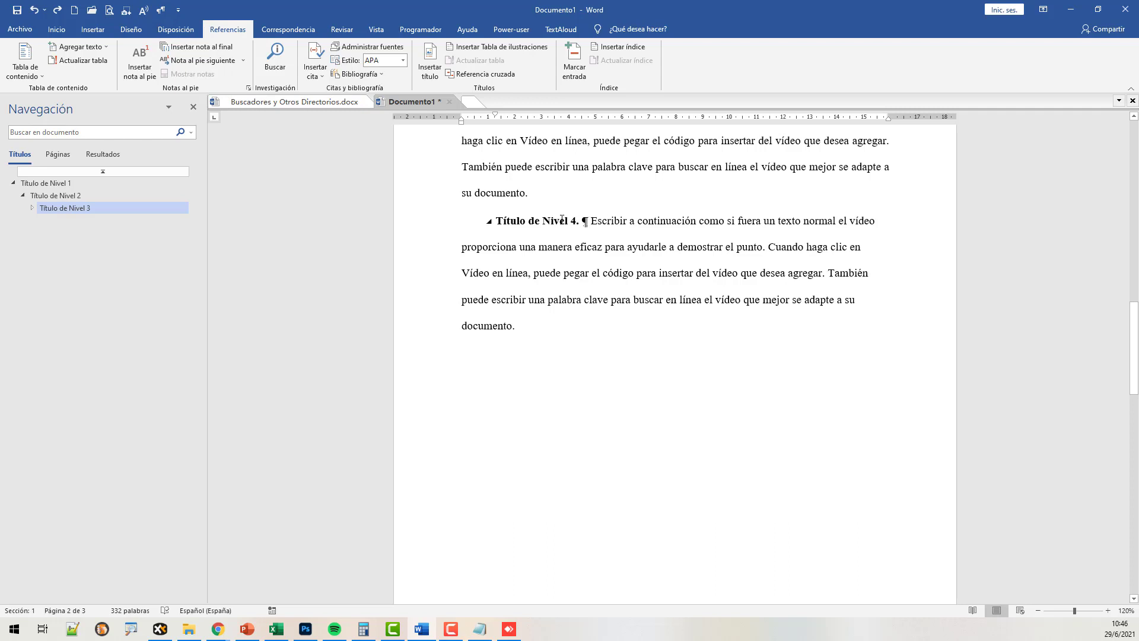
click(64, 31)
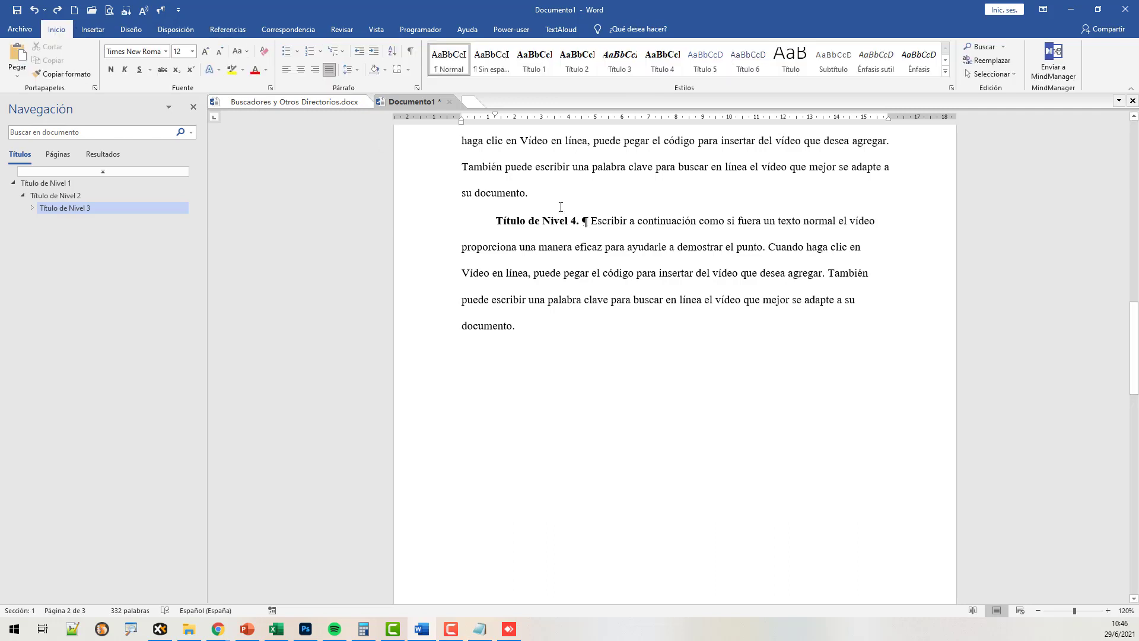
click(549, 217)
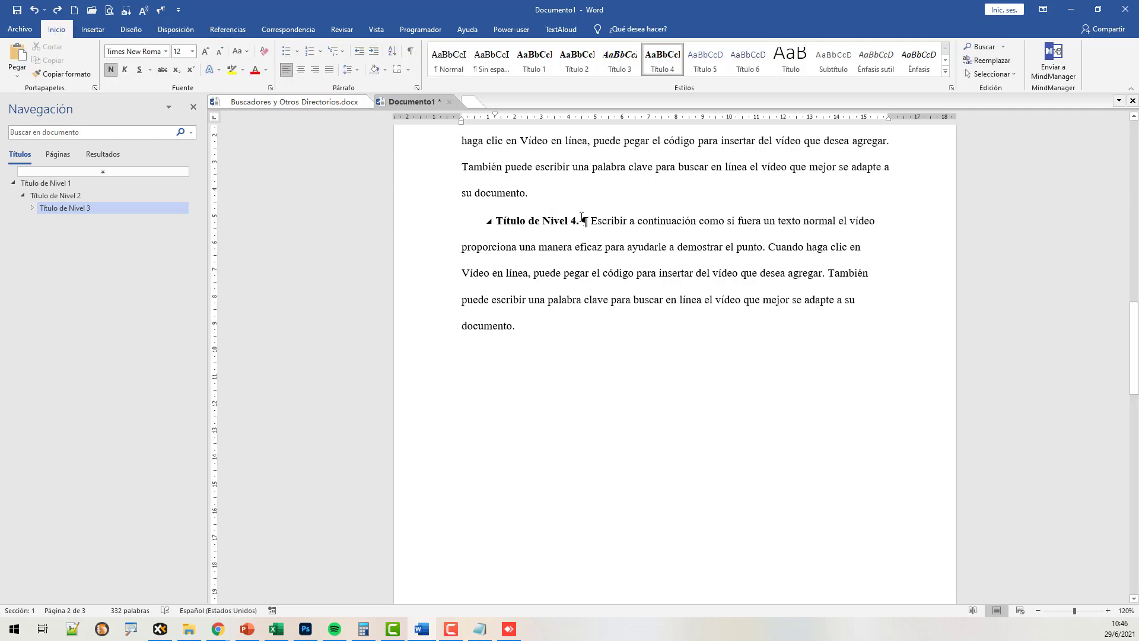
click(638, 223)
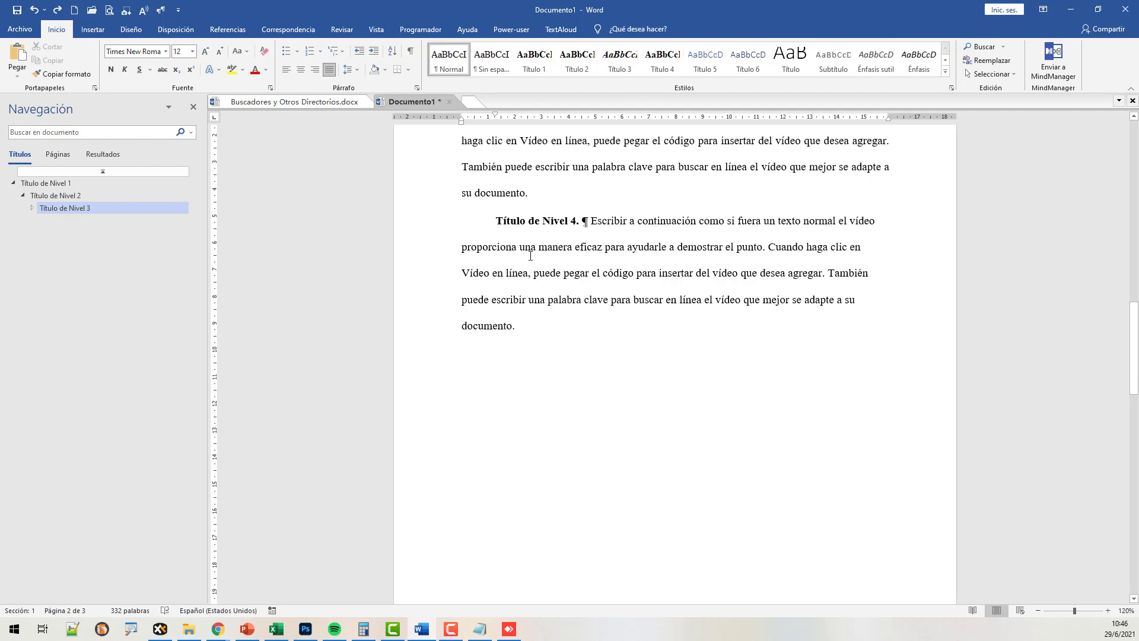
click(32, 208)
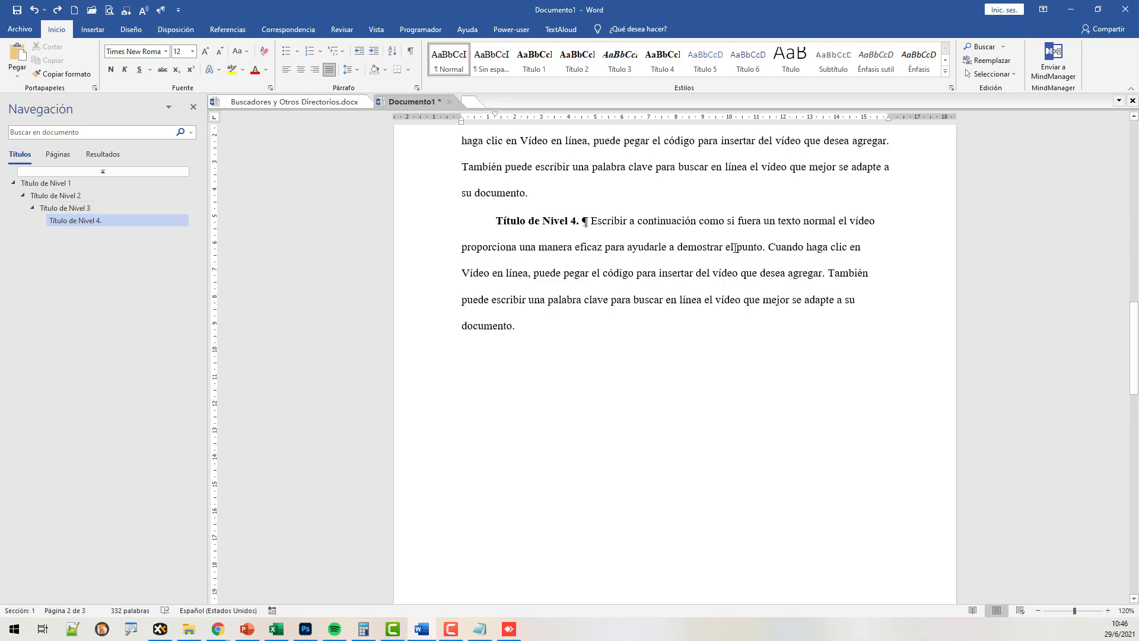
Consult the level 5 format in the APA table and add a new line reading "Título Nivel 5." below the level 4 paragraph
scroll(735, 248, up, 15)
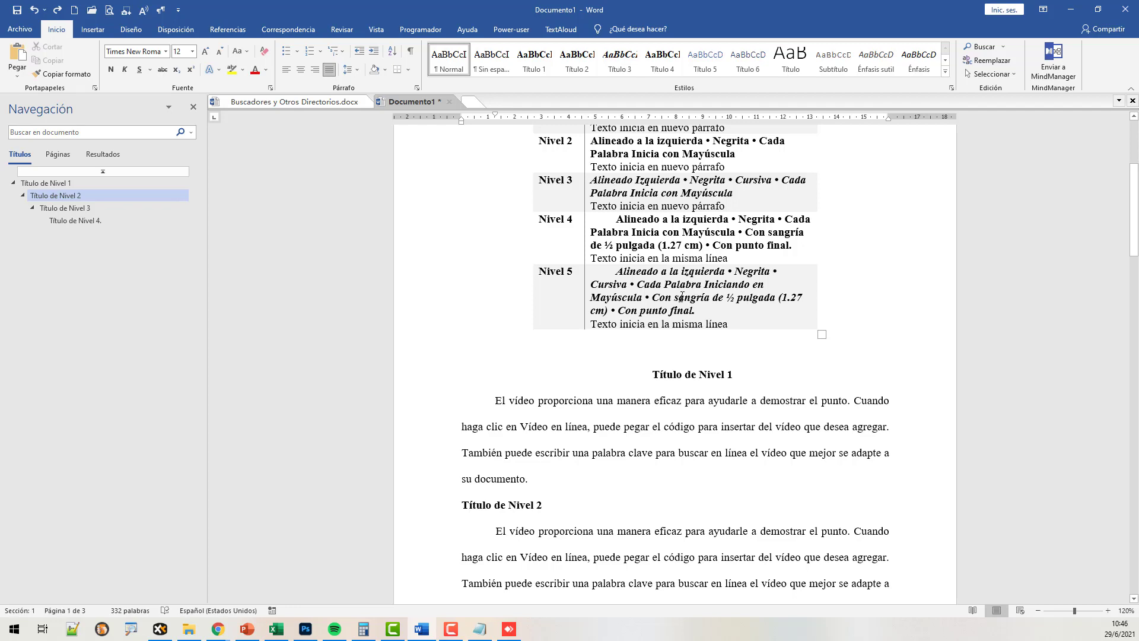
scroll(671, 320, down, 12)
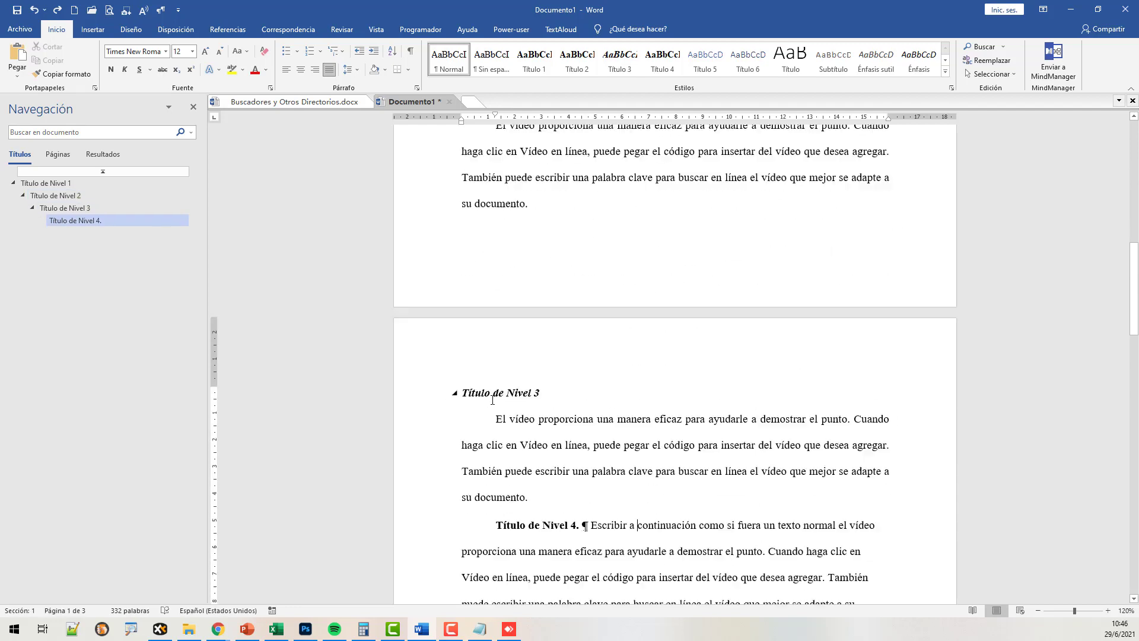
text(Título)
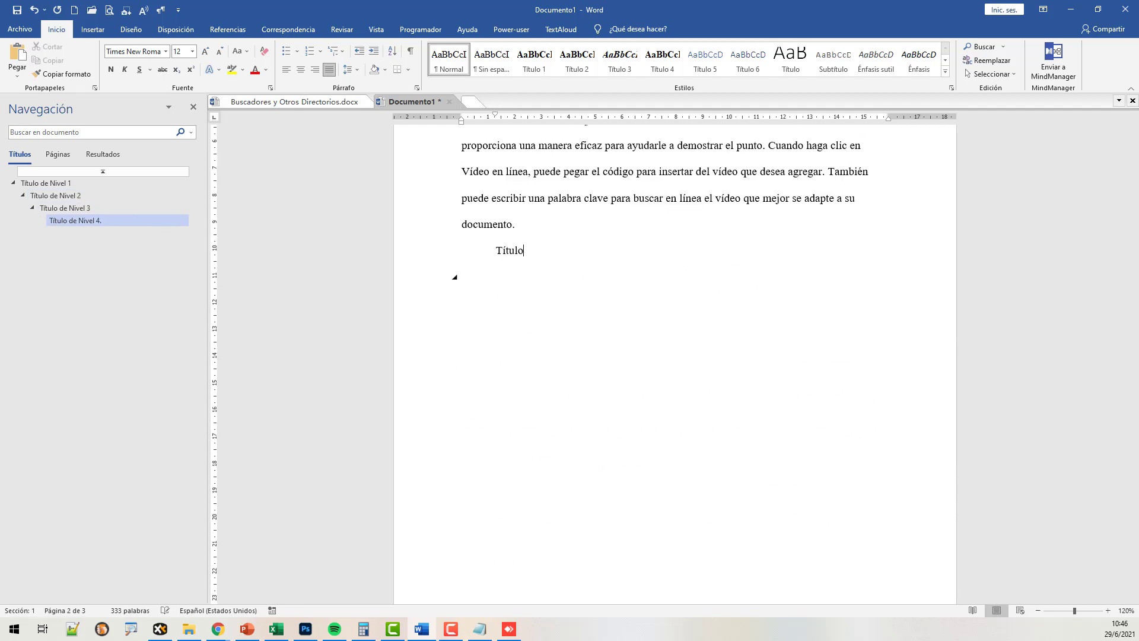
text( Nivel 5.)
Modify the Título 5 style to Times New Roman, bold, italic, automatic font colour and left alignment
right_click(709, 63)
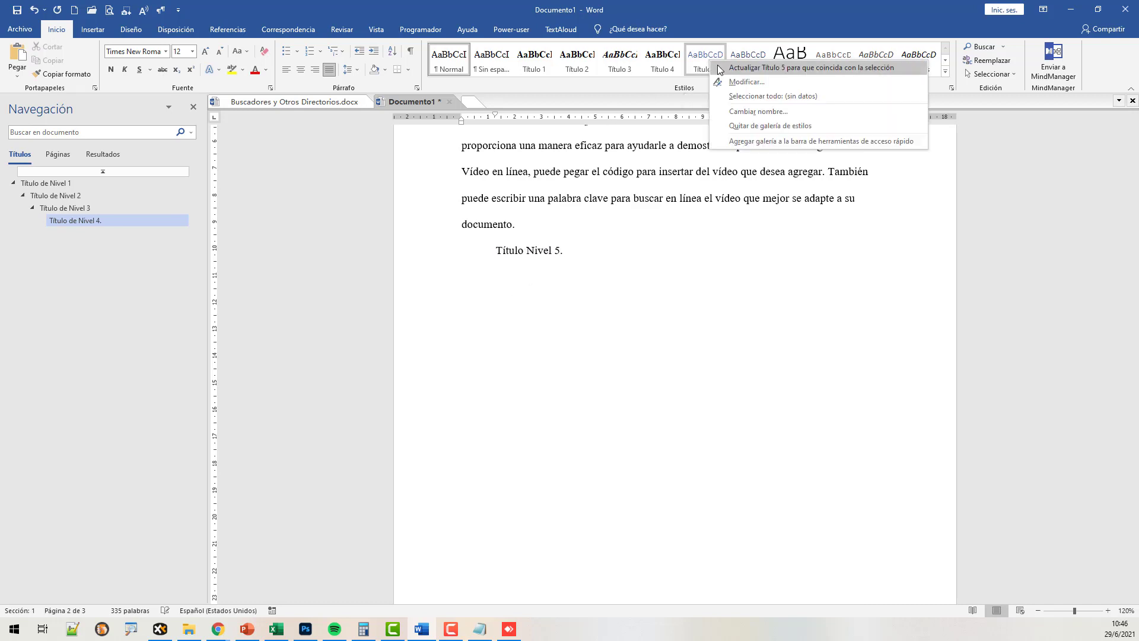
click(742, 82)
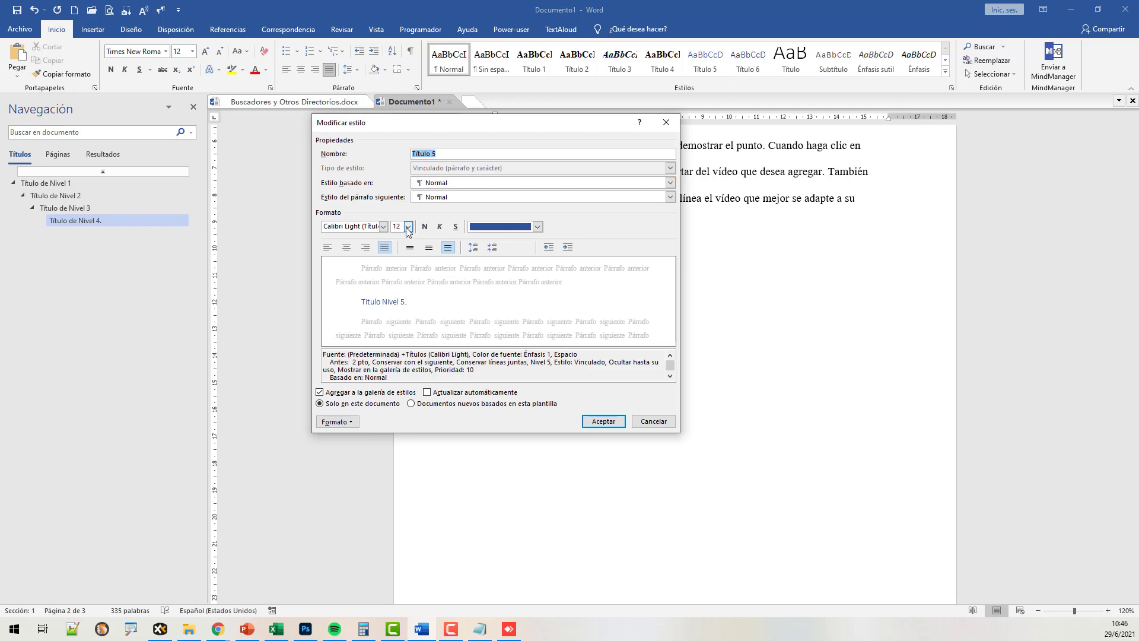
click(383, 226)
click(369, 265)
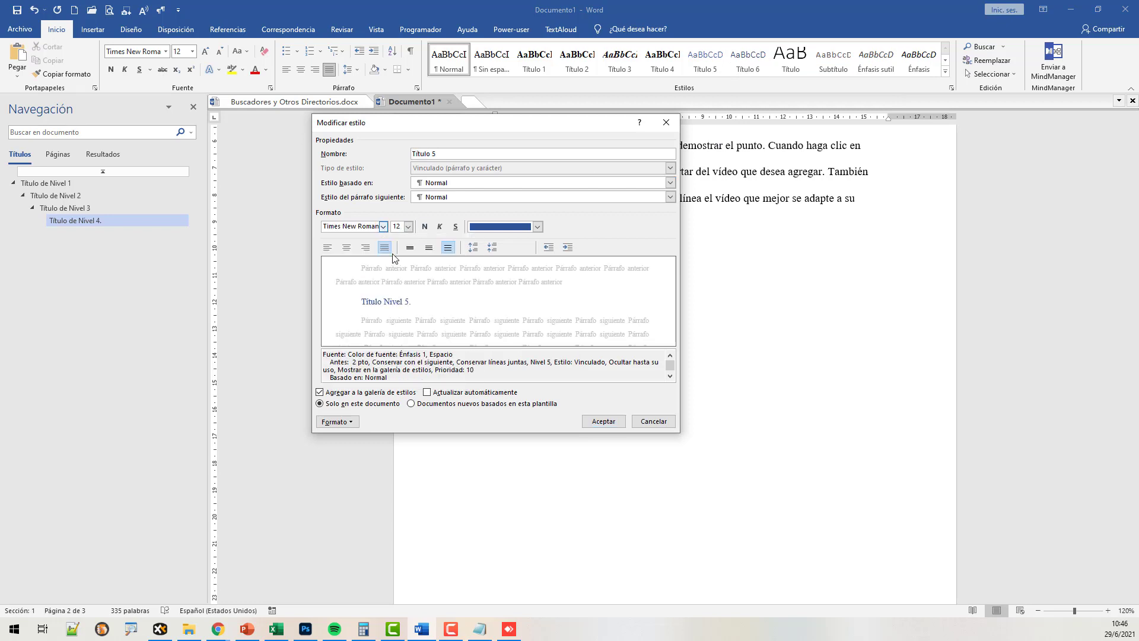
click(425, 227)
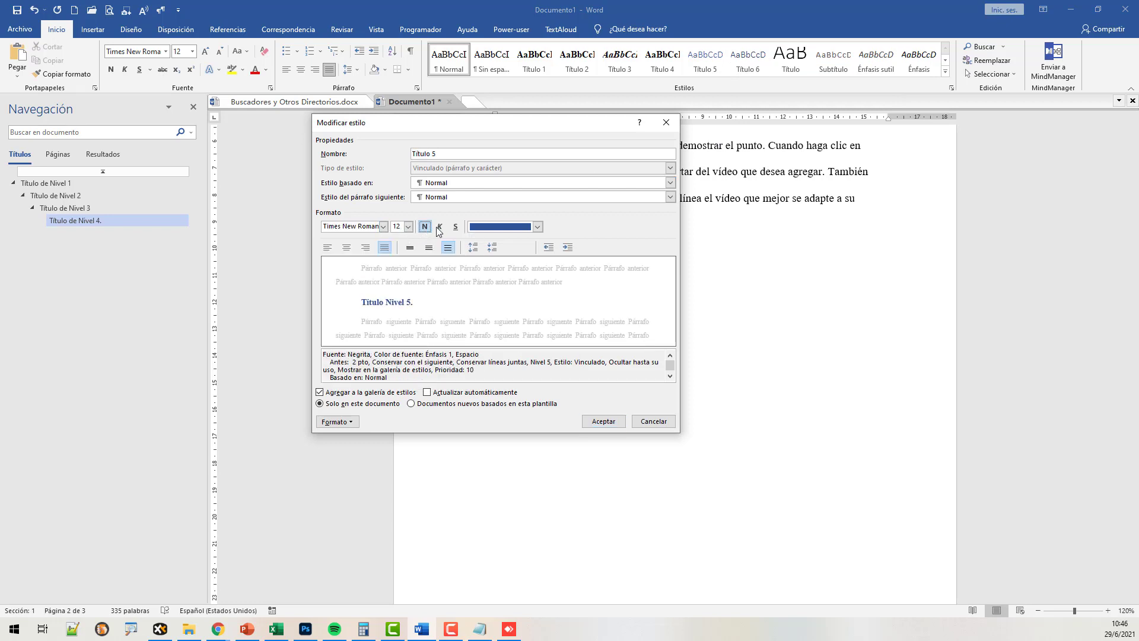
click(439, 226)
click(537, 227)
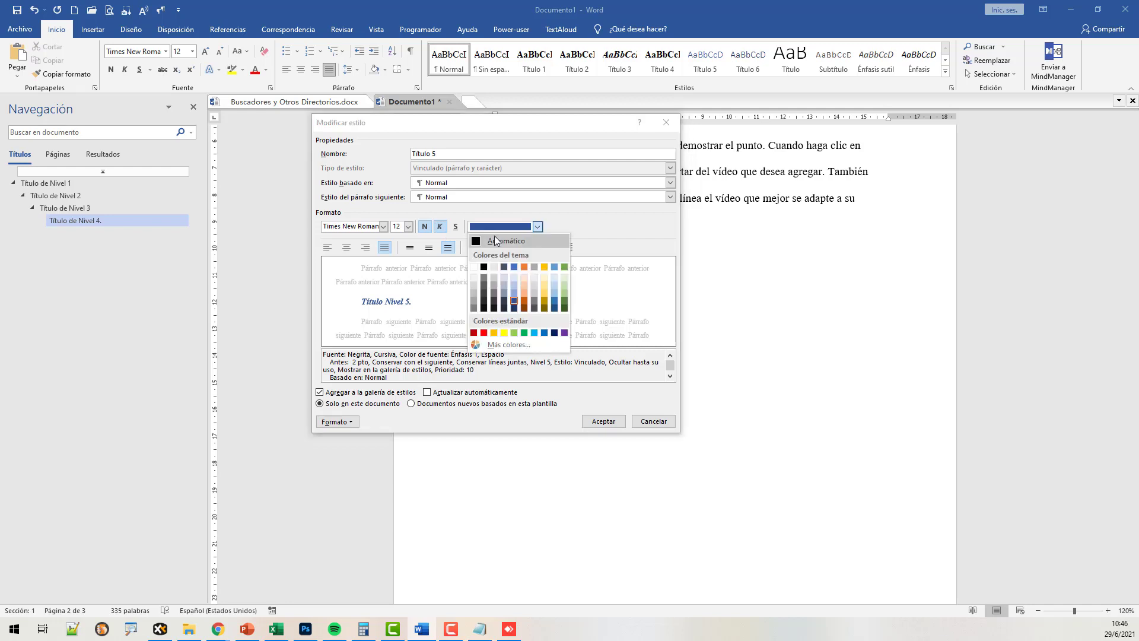
click(493, 236)
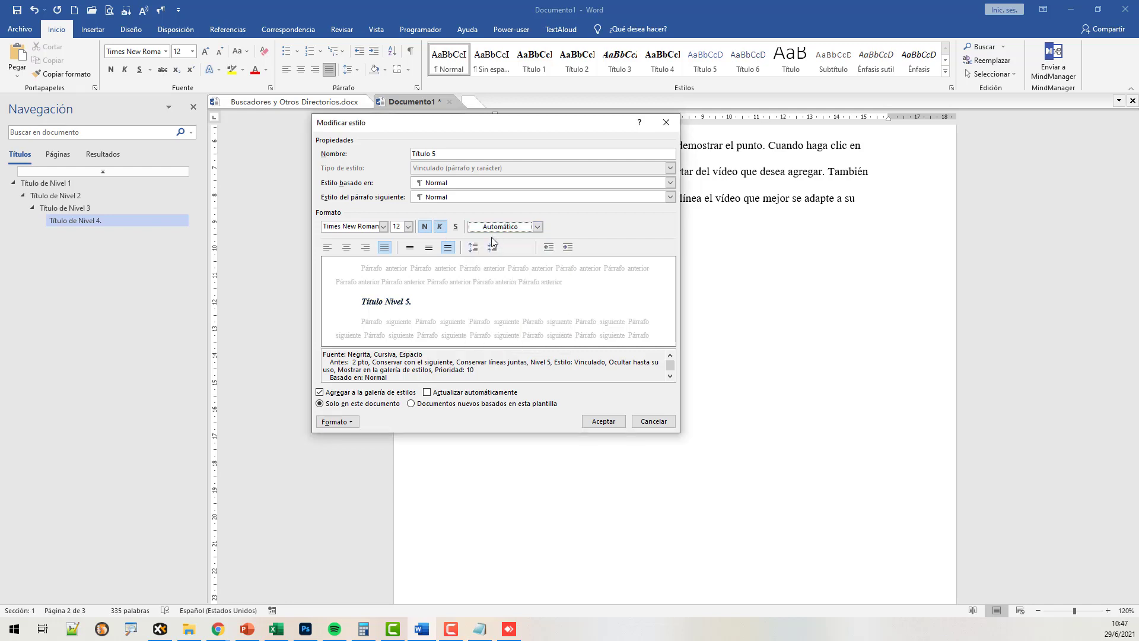
click(328, 248)
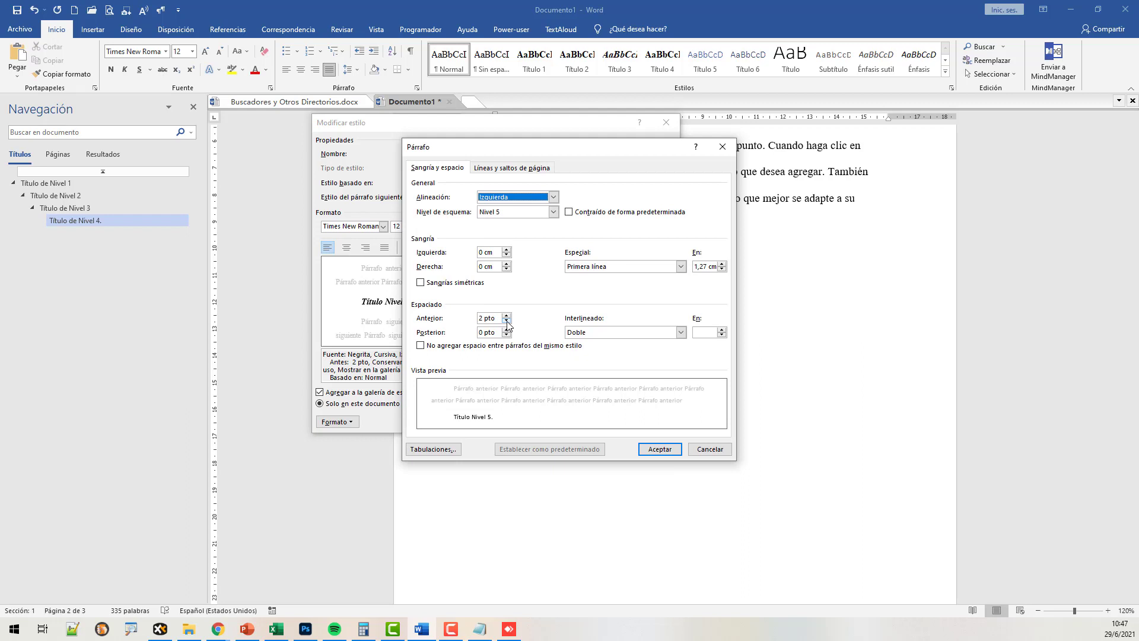
Set Título 5's spacing before to 0 pto, make it available to new documents based on the template, and apply it to "Título Nivel 5."
click(506, 321)
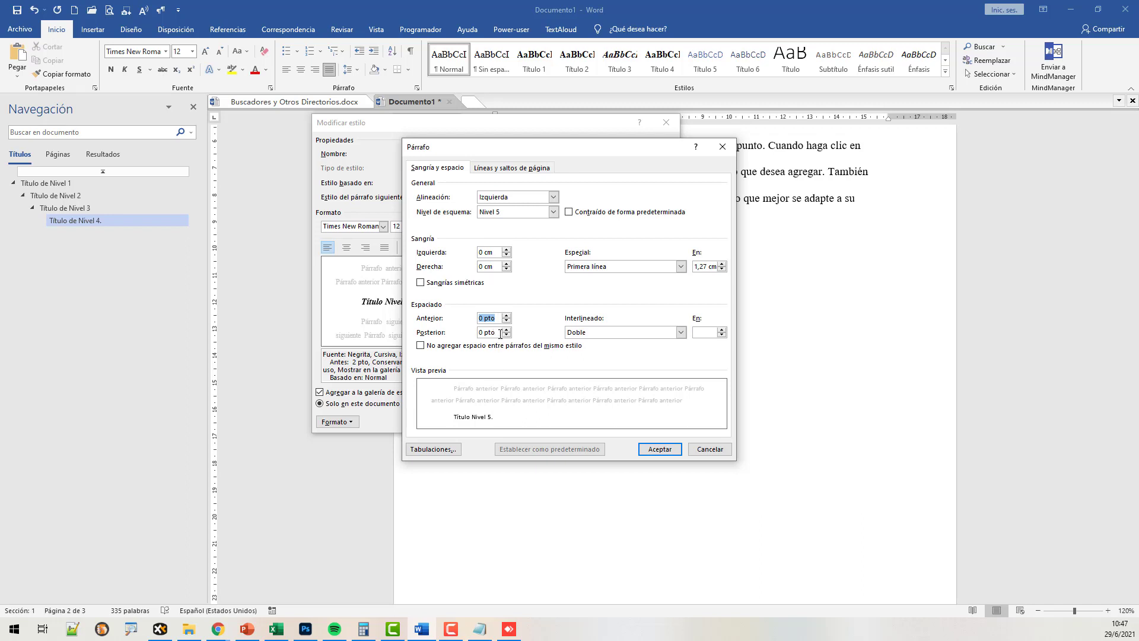
click(644, 449)
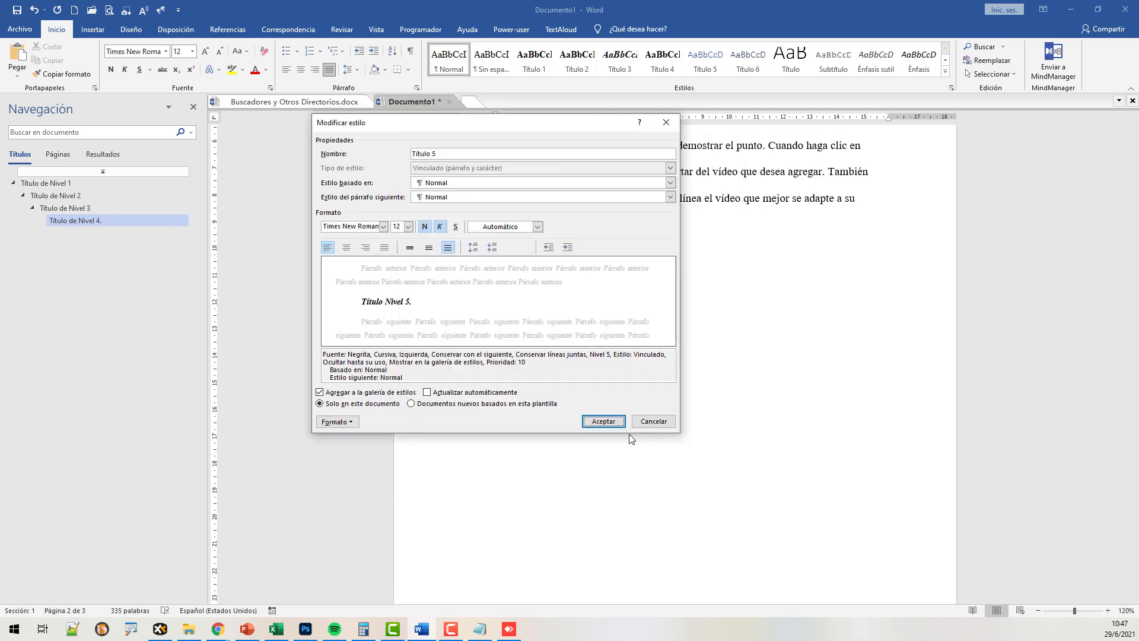
click(436, 409)
click(600, 421)
click(709, 59)
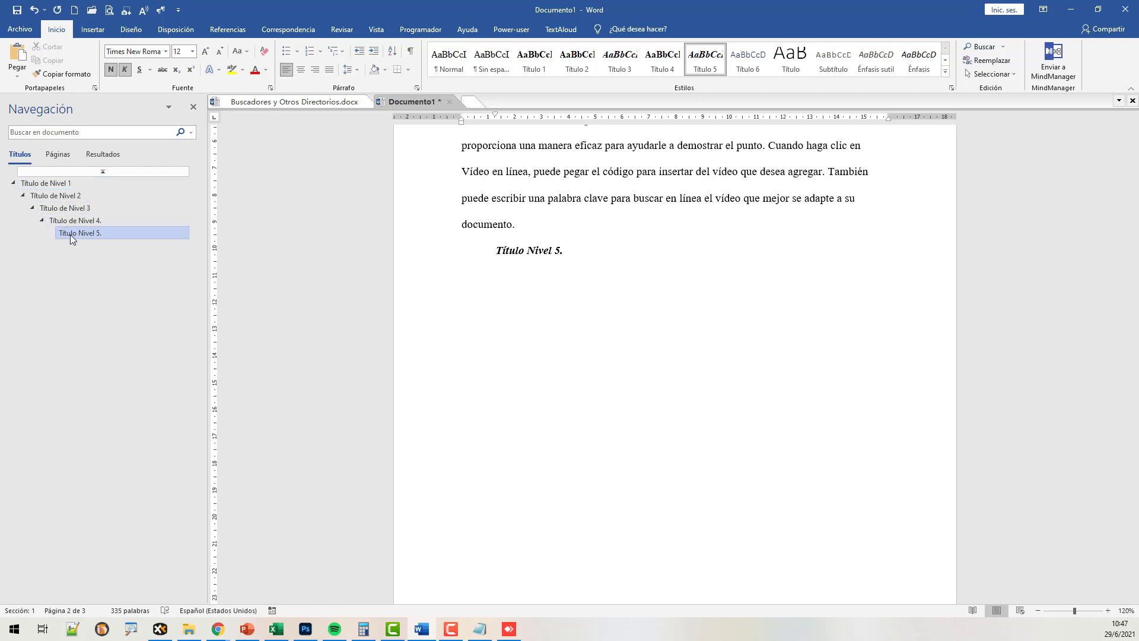
Insert a style separator after "Título Nivel 5.", set the continuation to Normal, and add the sample paragraph beginning "El vídeo proporciona" on the same line
click(575, 252)
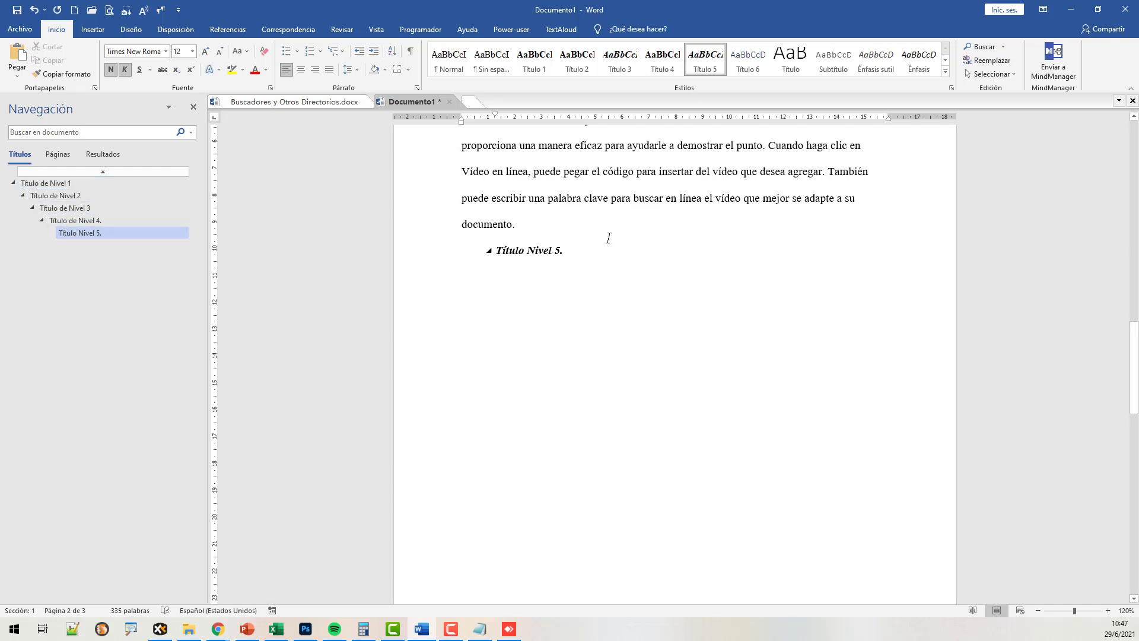
click(162, 12)
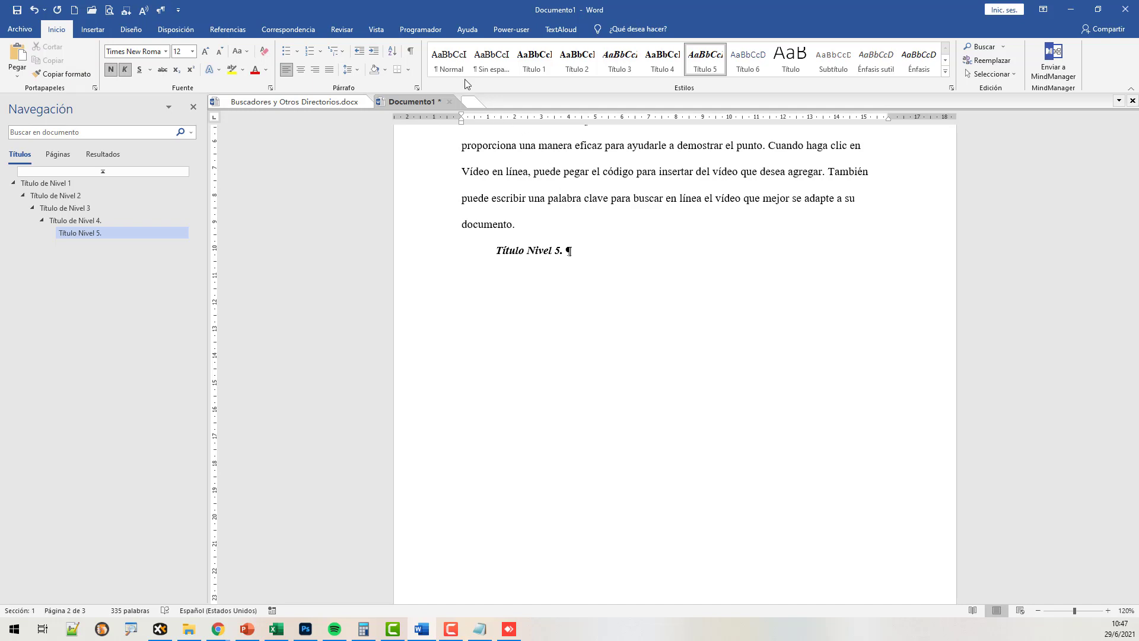
click(456, 62)
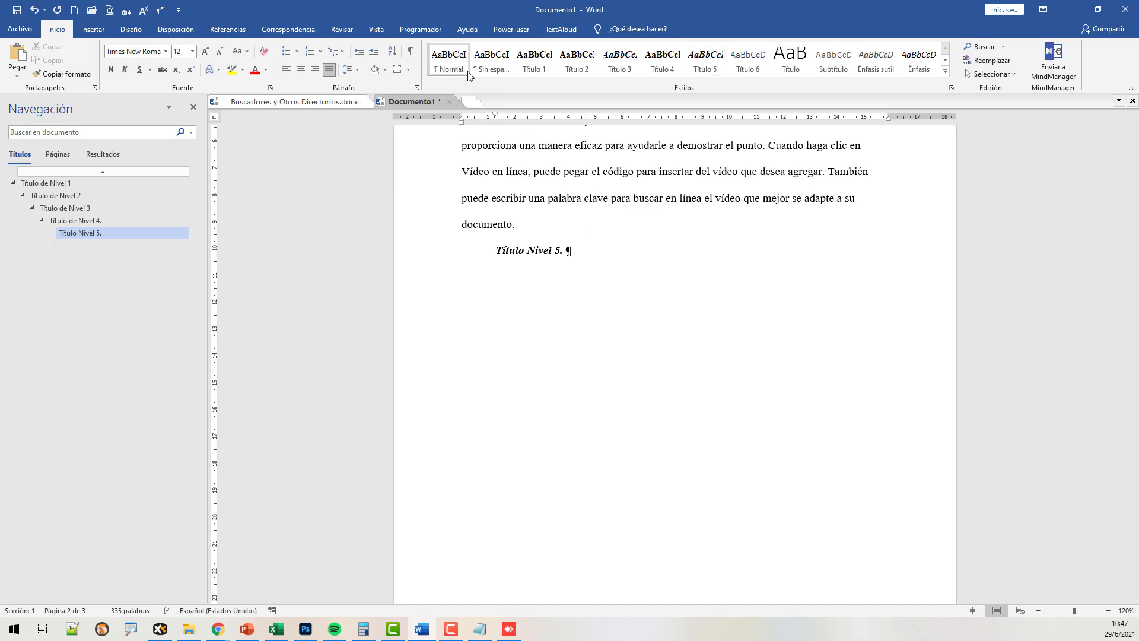
click(545, 252)
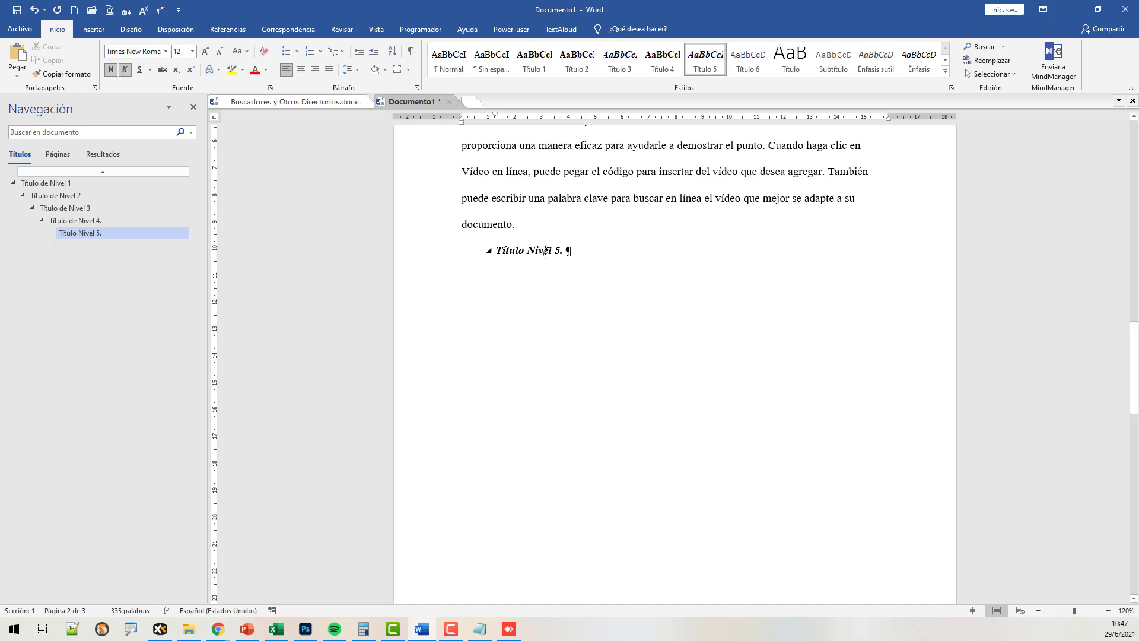
click(595, 249)
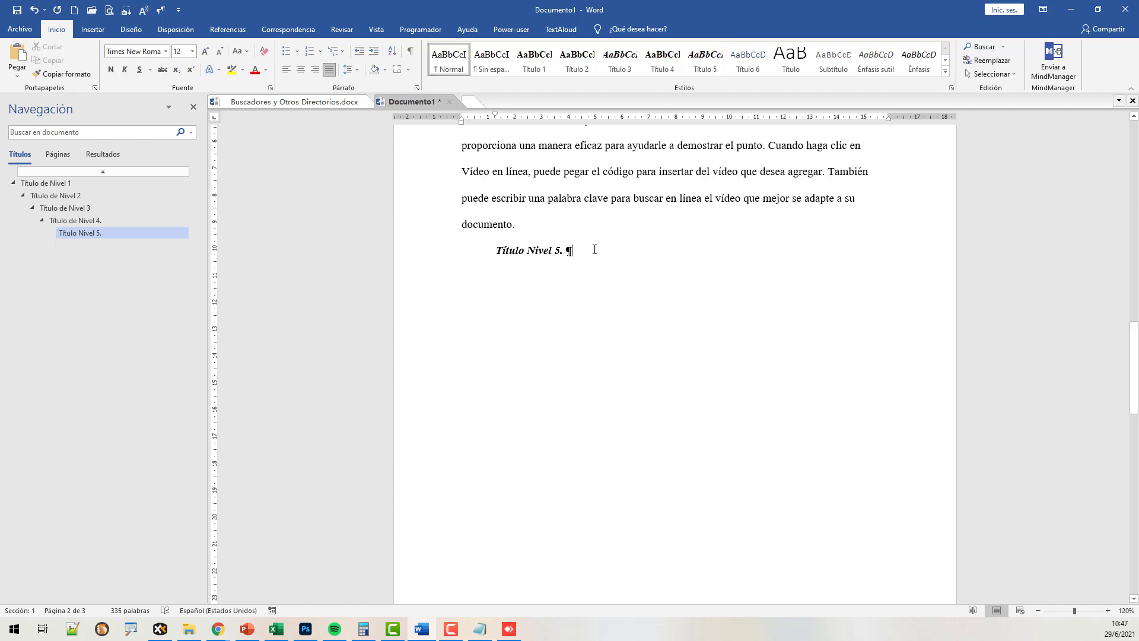
text(El vídeo proporciona una manera eficaz para ayudarle a demostrar el punto. Cuando haga clic en Vídeo en línea, puede pegar el código para insertar del vídeo que desea agregar. También puede escribir una palabra clave para buscar en línea el vídeo que mejor se adapte a su documento.)
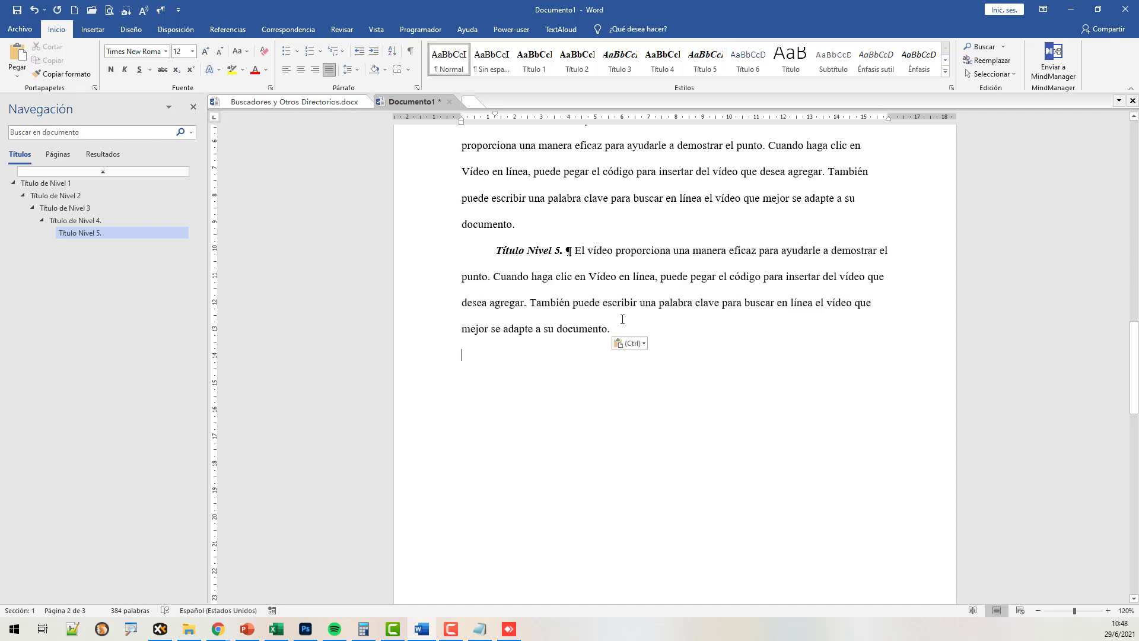
Review the level 1 to 5 headings and their paragraphs throughout the document
scroll(622, 319, up, 3)
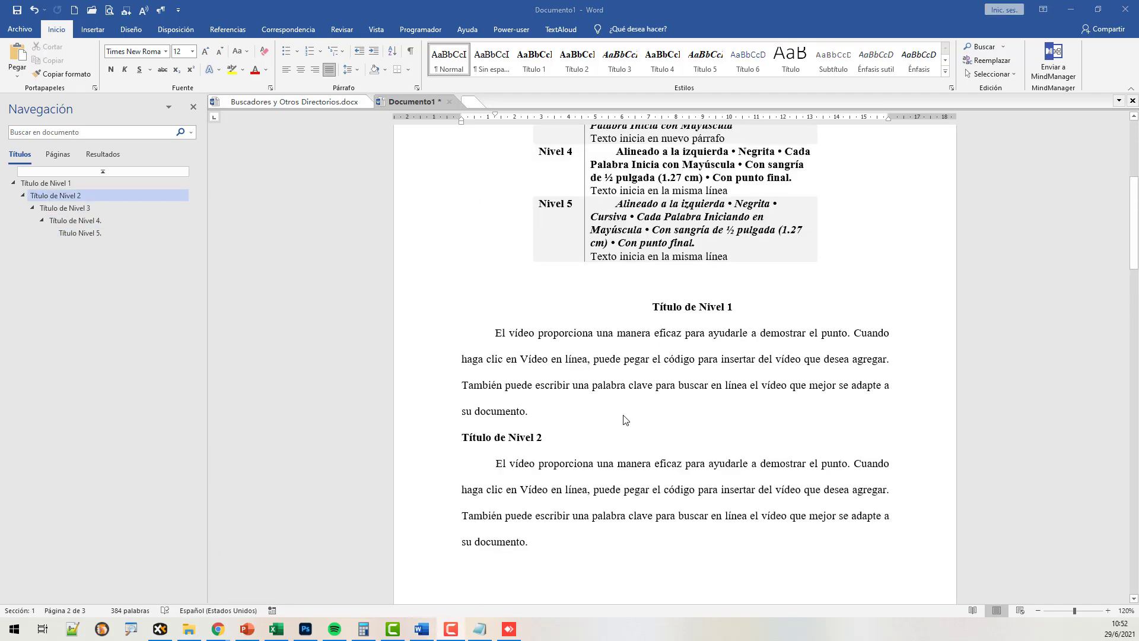
scroll(620, 427, down, 15)
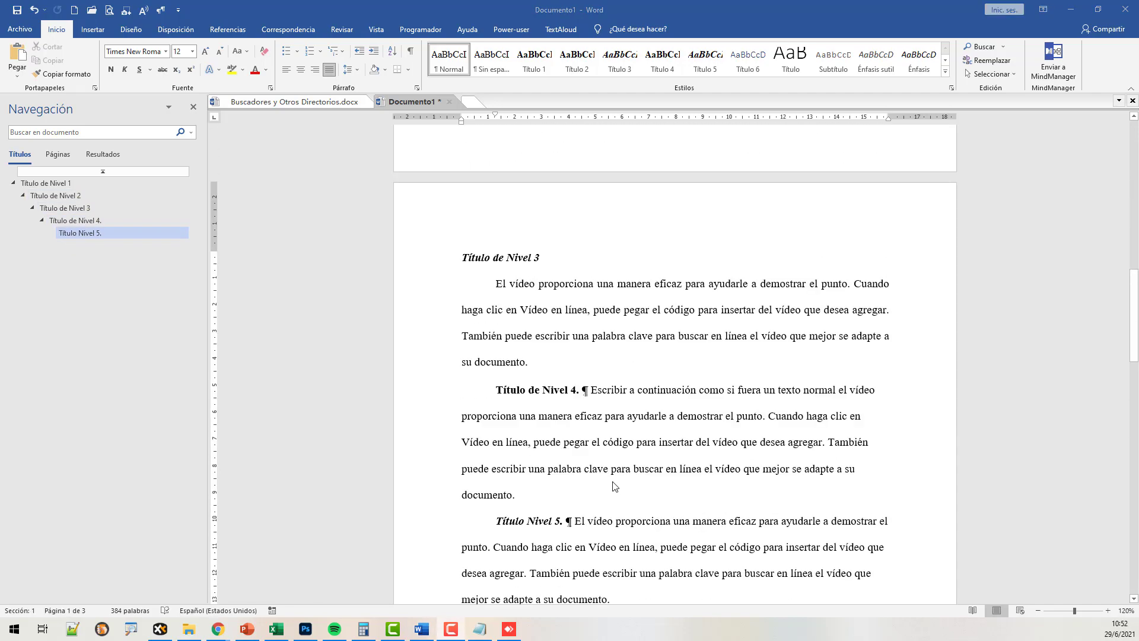
scroll(615, 486, down, 5)
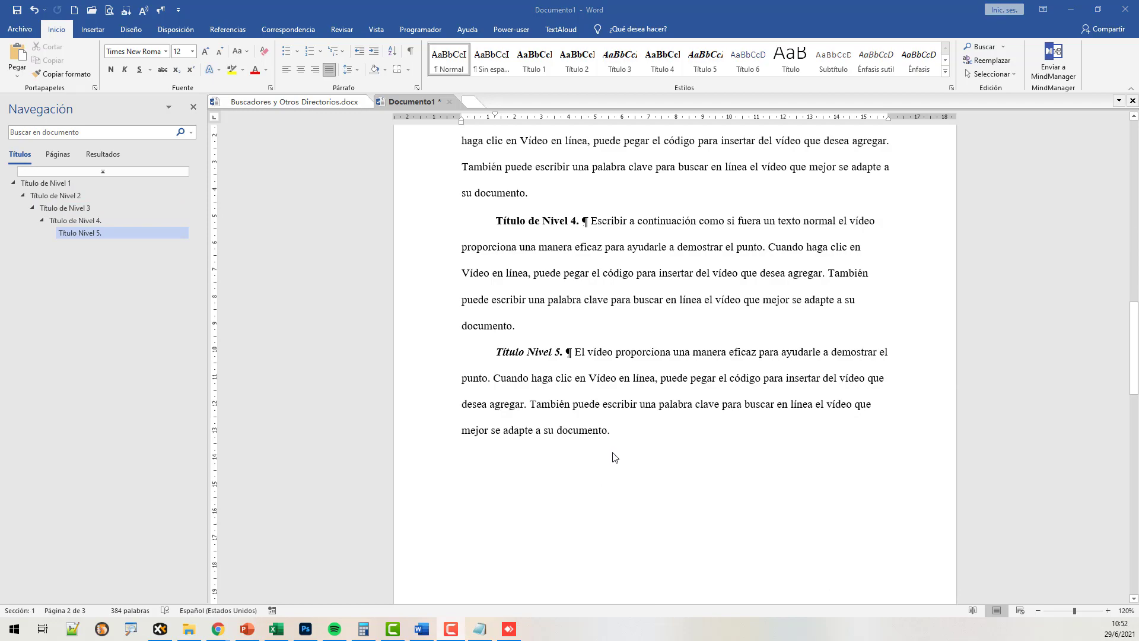
scroll(613, 451, up, 8)
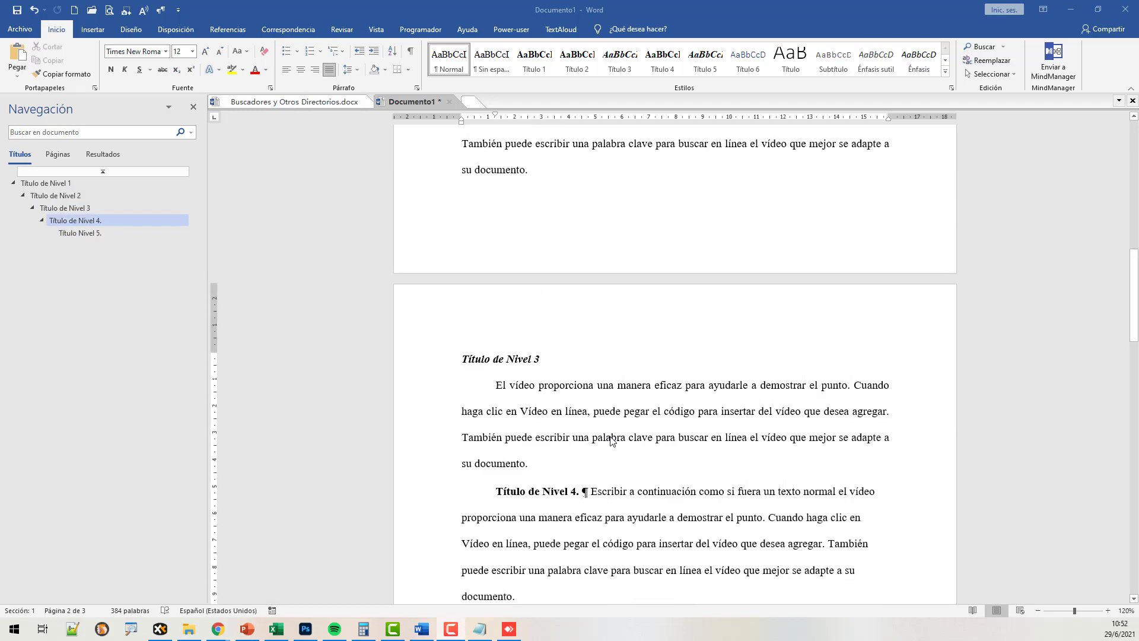
scroll(612, 440, up, 8)
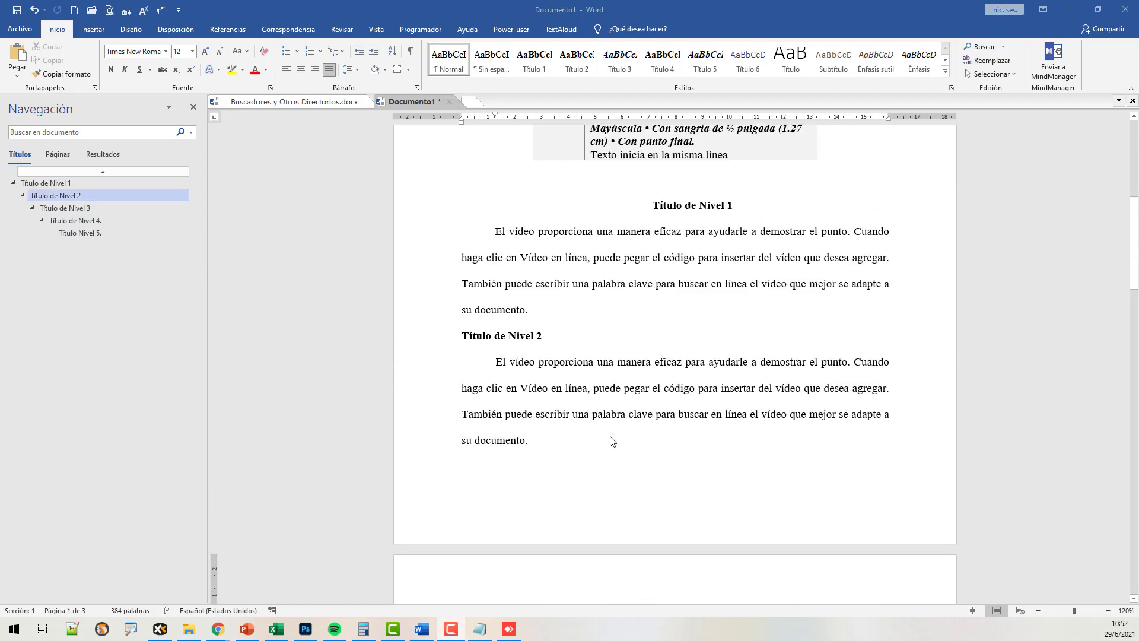
scroll(612, 441, down, 18)
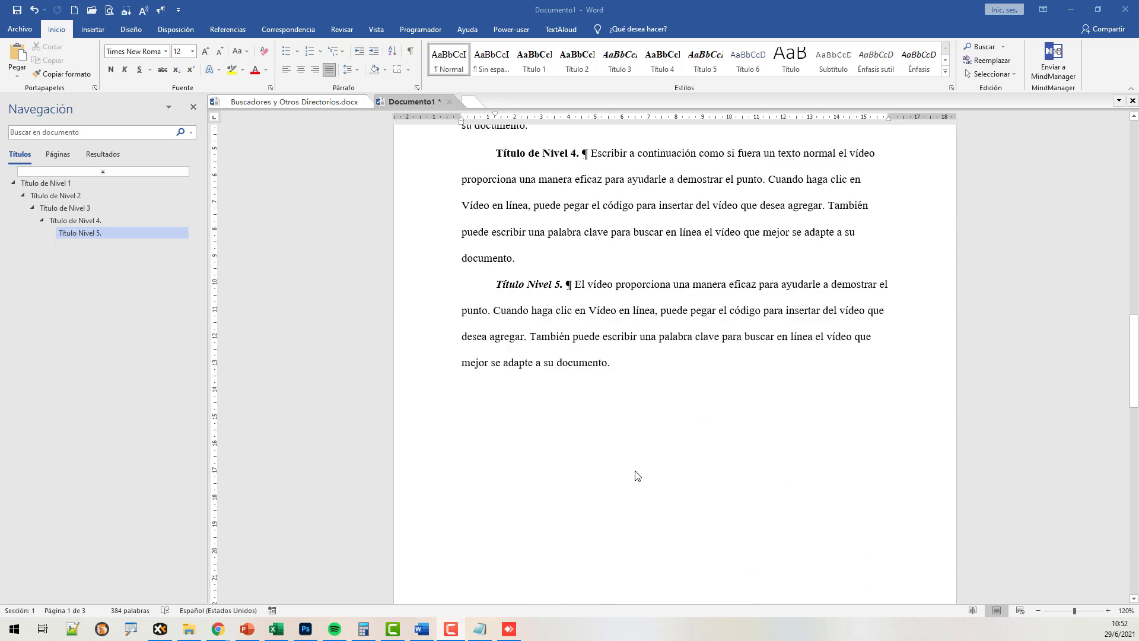
Insert a custom table of contents showing 5 levels on the document's last page
scroll(636, 476, down, 14)
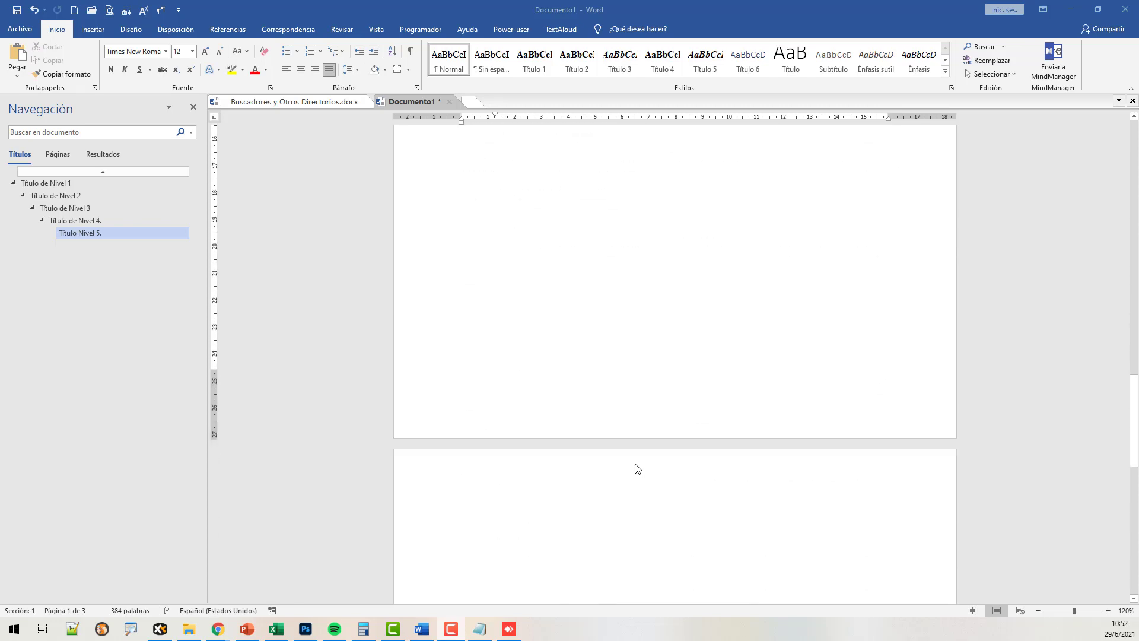
click(532, 361)
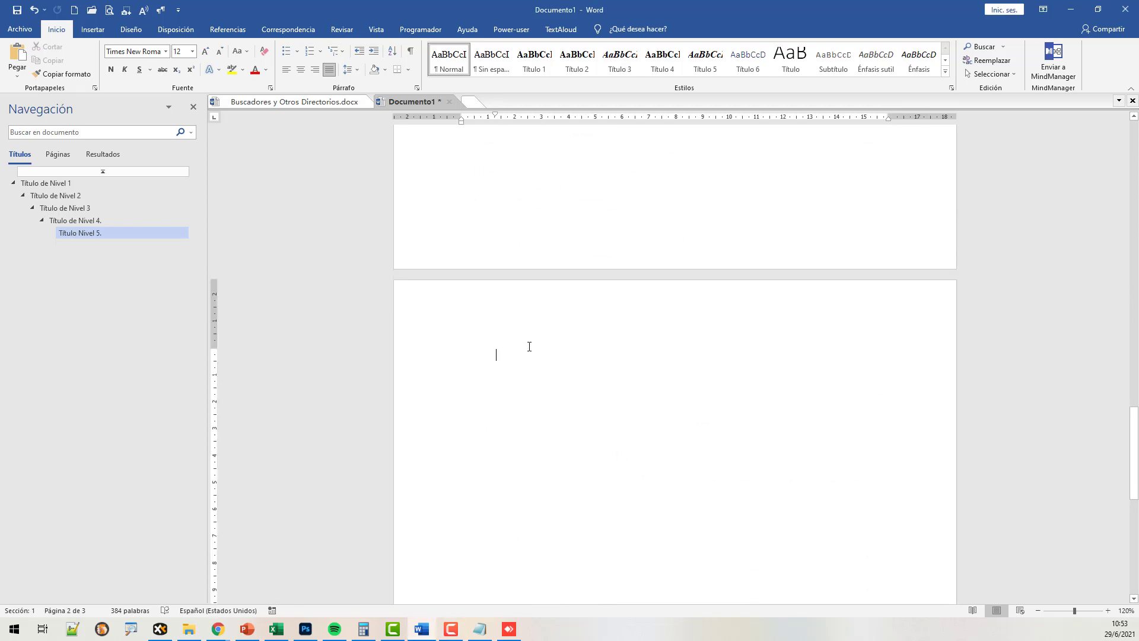
click(221, 31)
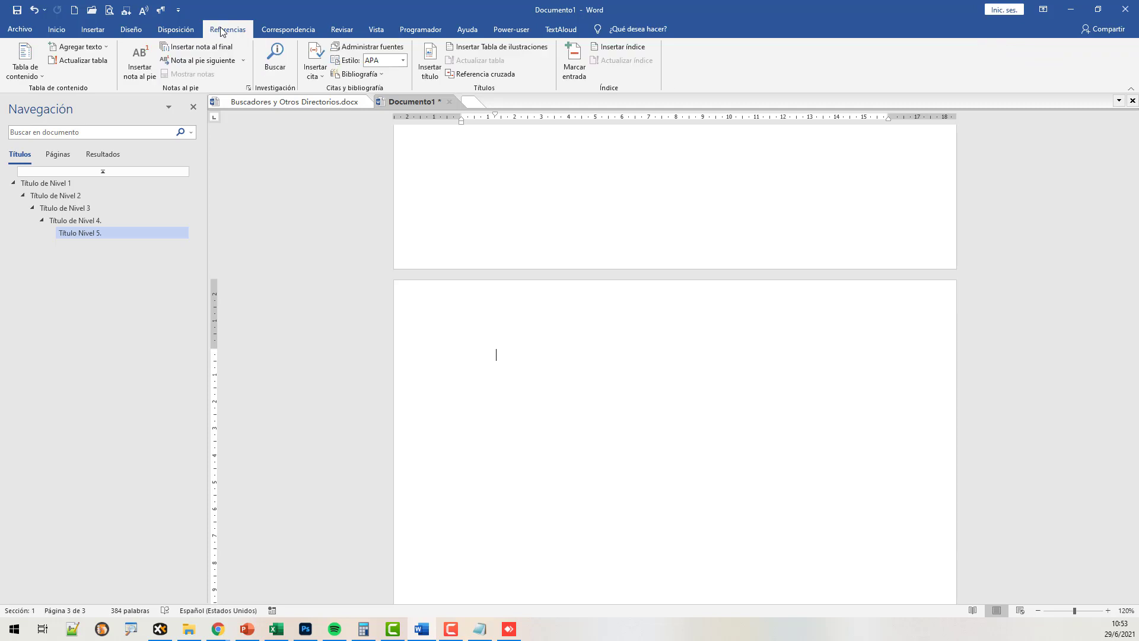
click(34, 75)
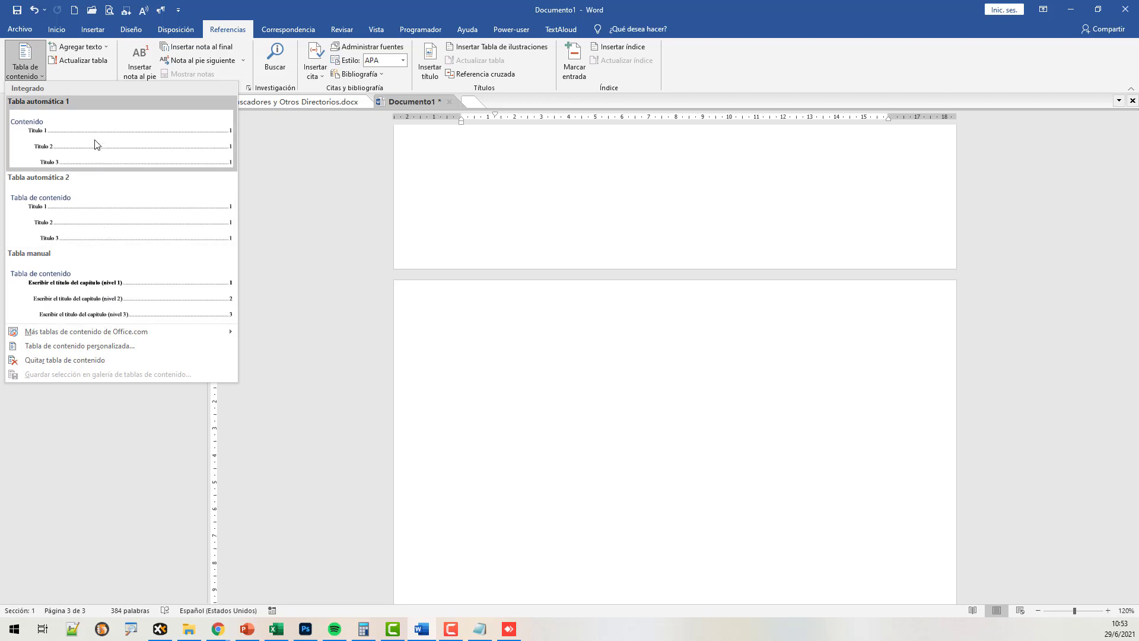
click(133, 347)
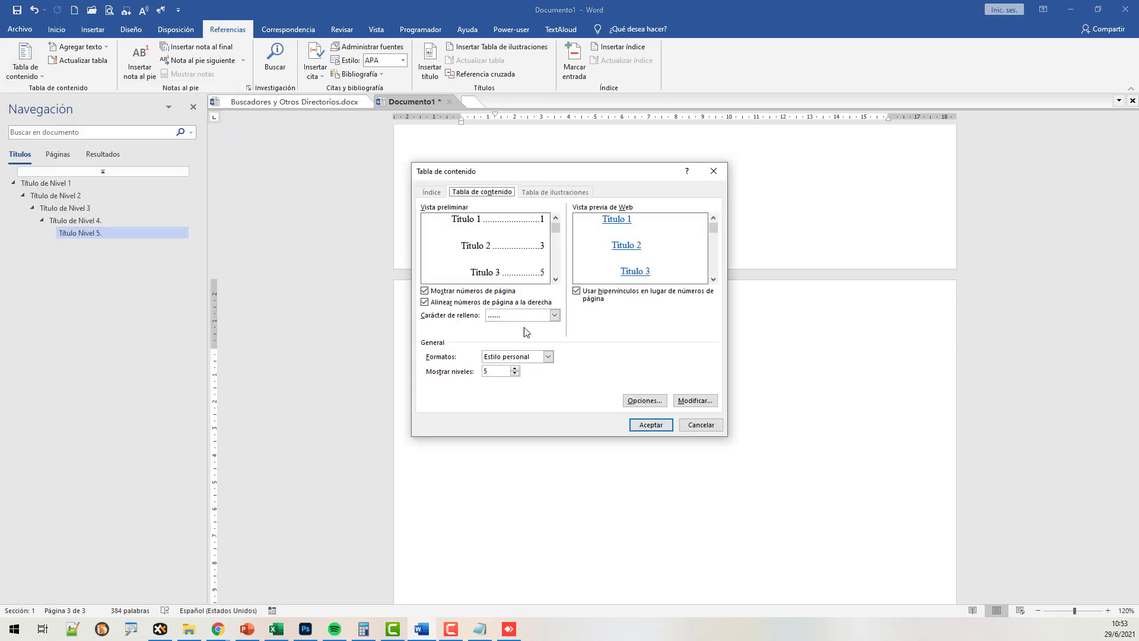
click(650, 425)
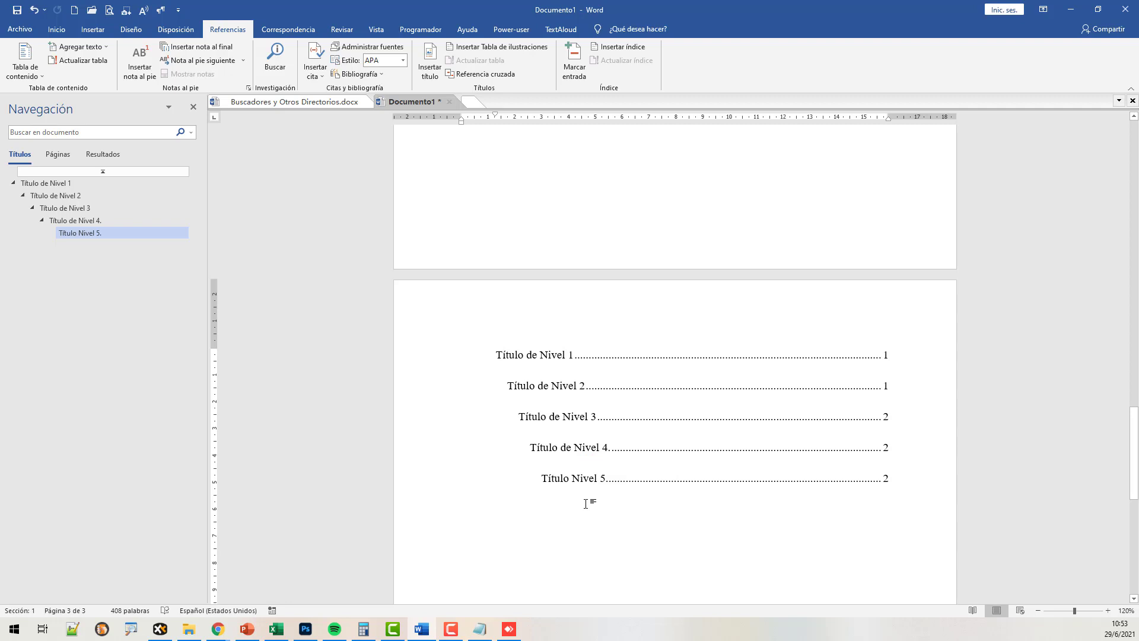
Compare the document's headings with the APA format table and the heading styles in the style gallery
scroll(564, 513, up, 5)
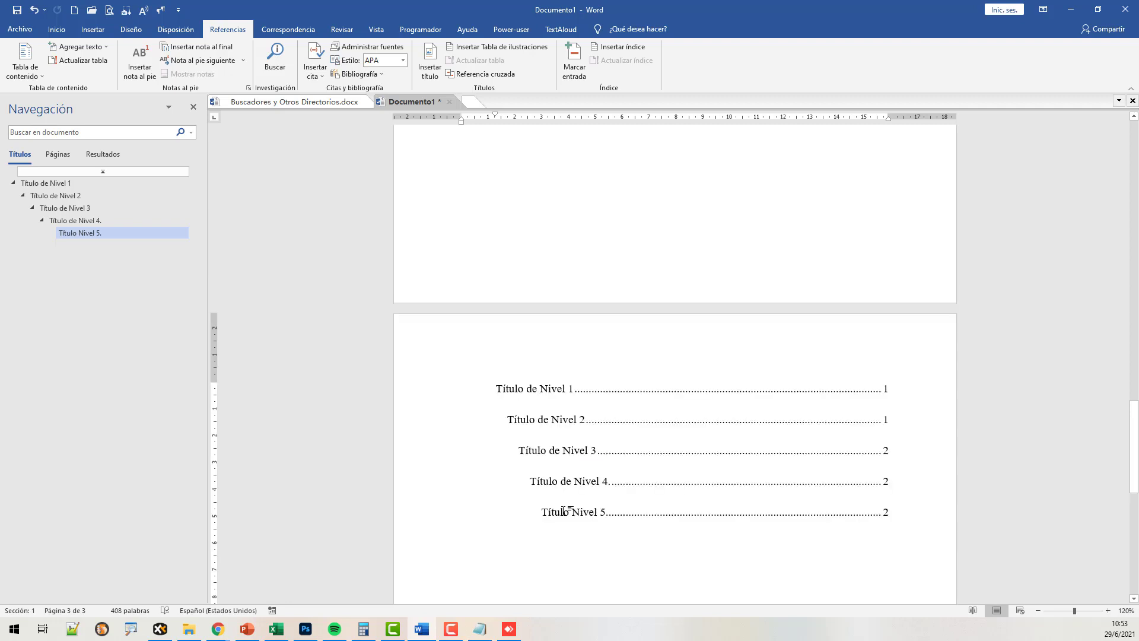
scroll(564, 511, up, 20)
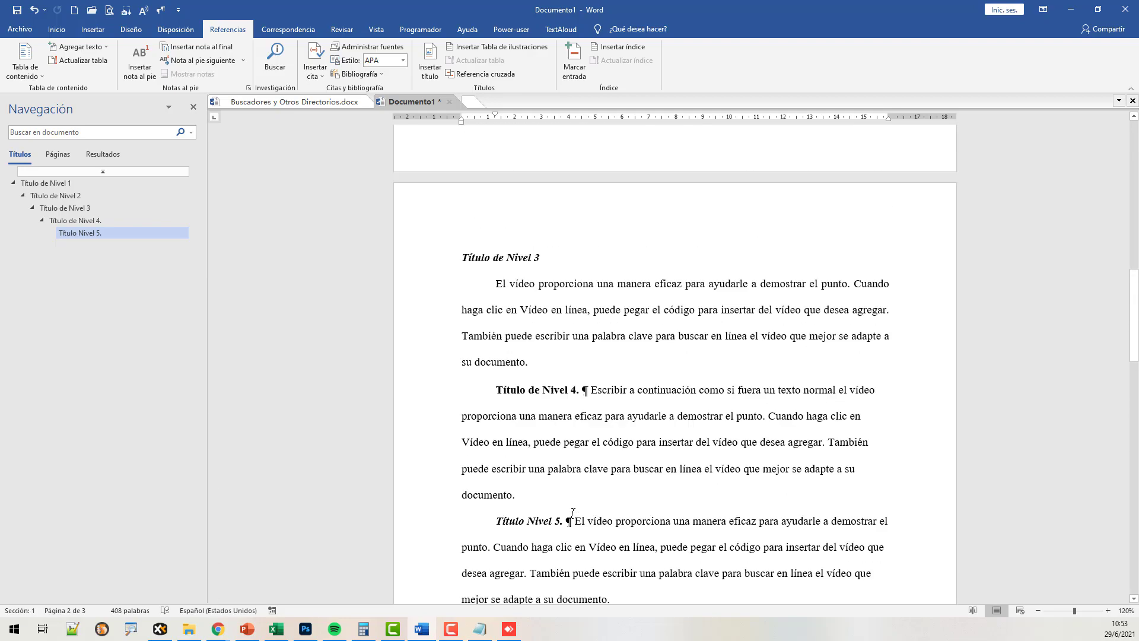
scroll(575, 513, up, 12)
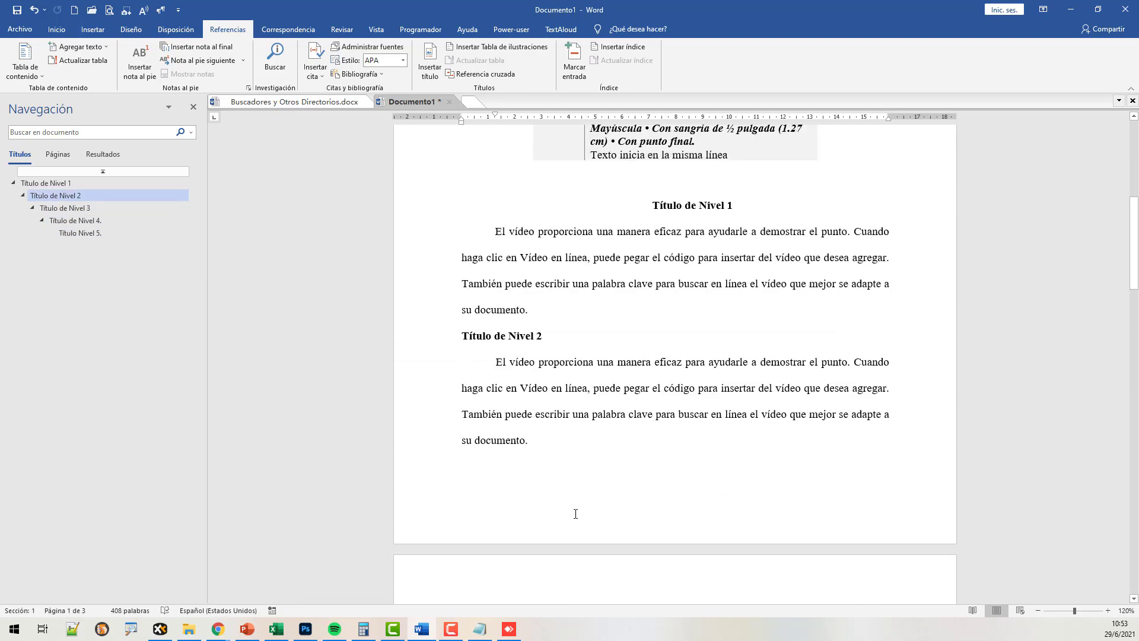
click(56, 30)
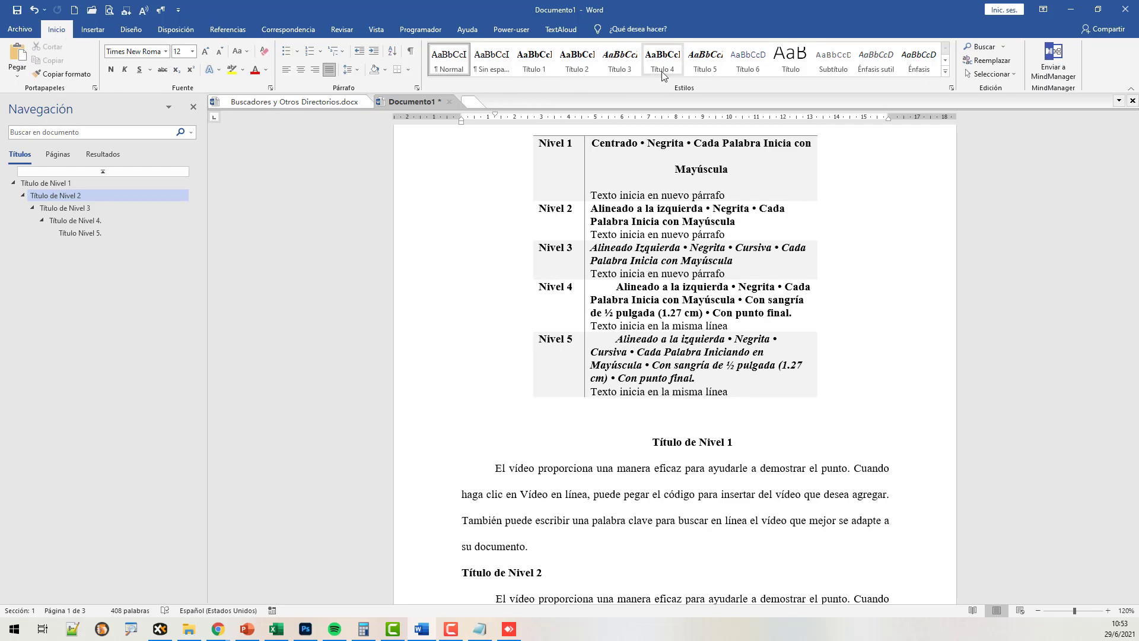
Create a new blank document, and return to Documento1 to review its heading levels
click(76, 11)
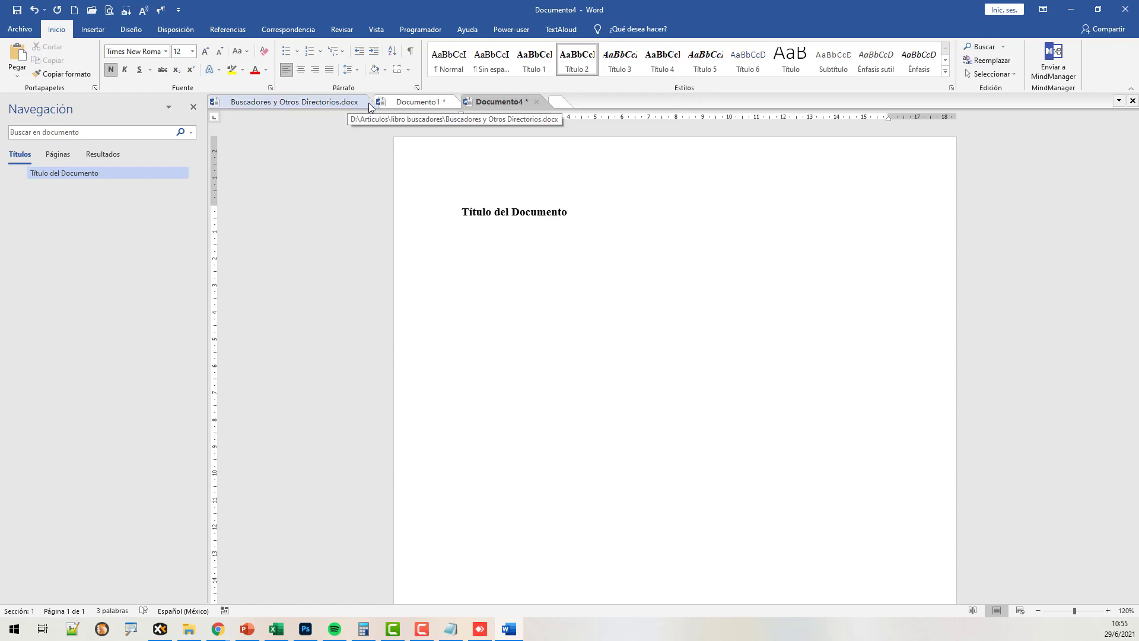
click(415, 101)
scroll(747, 401, down, 12)
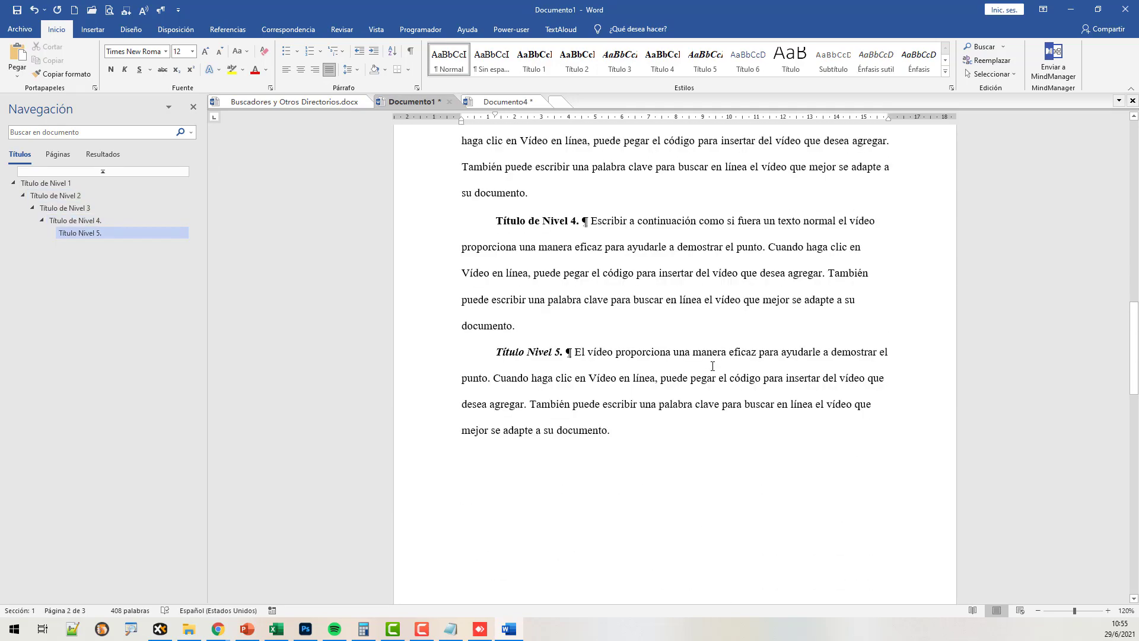
scroll(713, 366, up, 8)
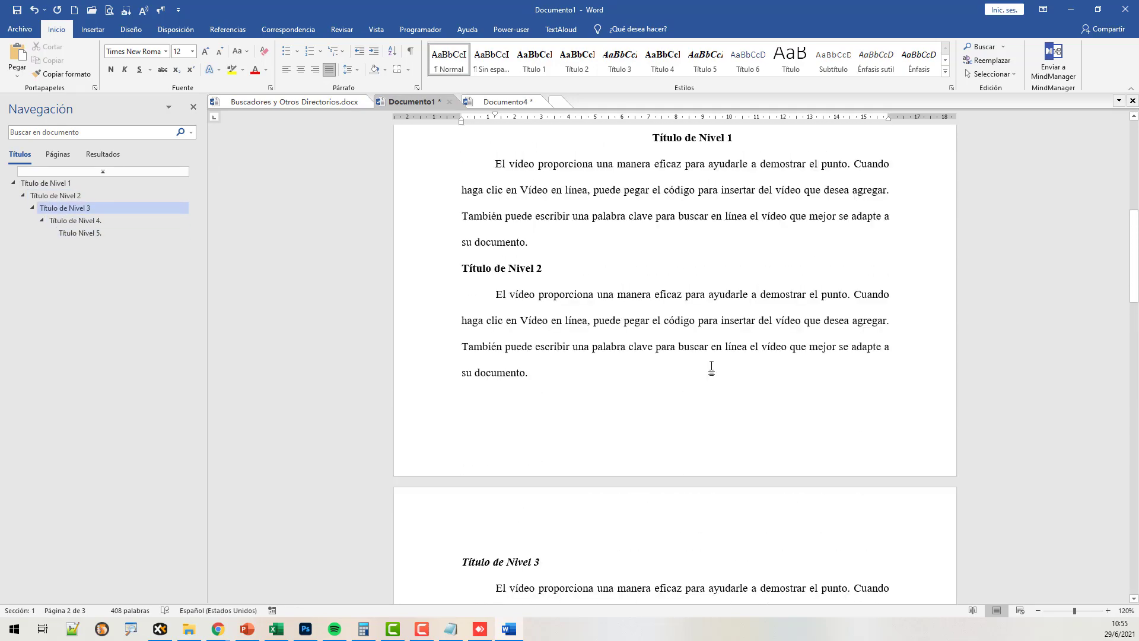
Review the finished document from the APA format table through the level 1 to 5 headings to the table of contents
scroll(712, 368, up, 1)
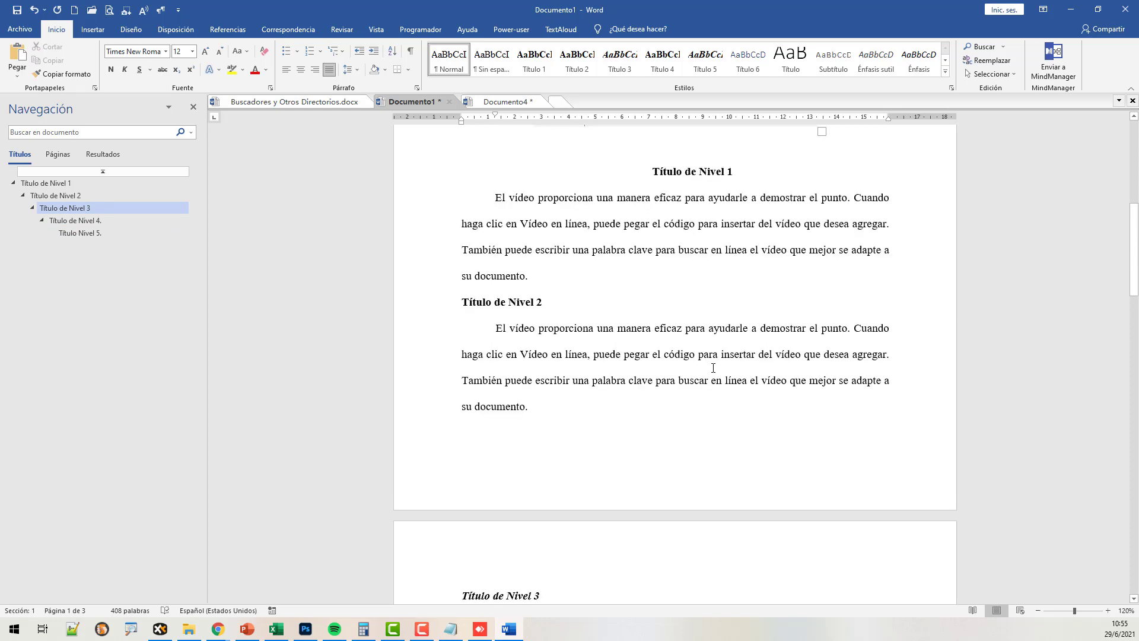
scroll(713, 368, up, 7)
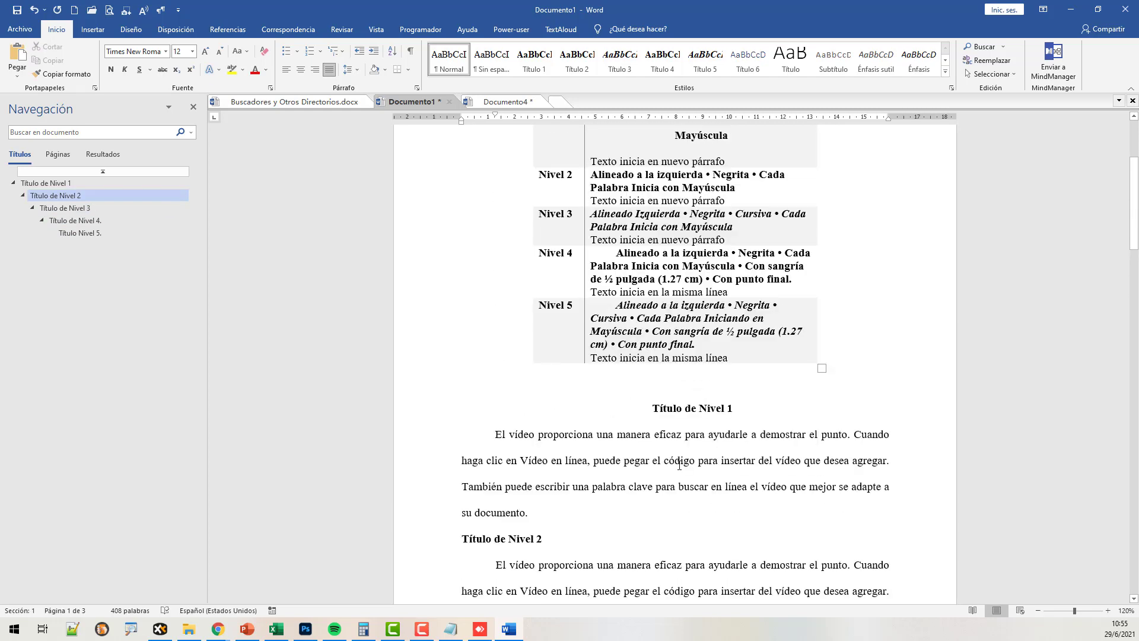
scroll(679, 465, up, 5)
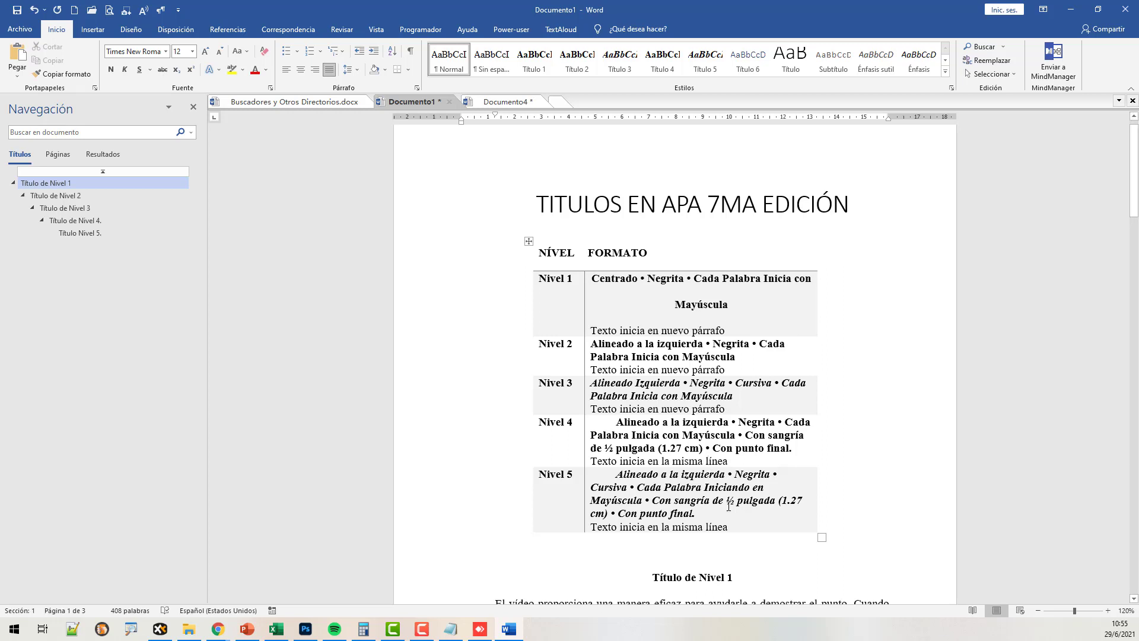
scroll(752, 460, down, 2)
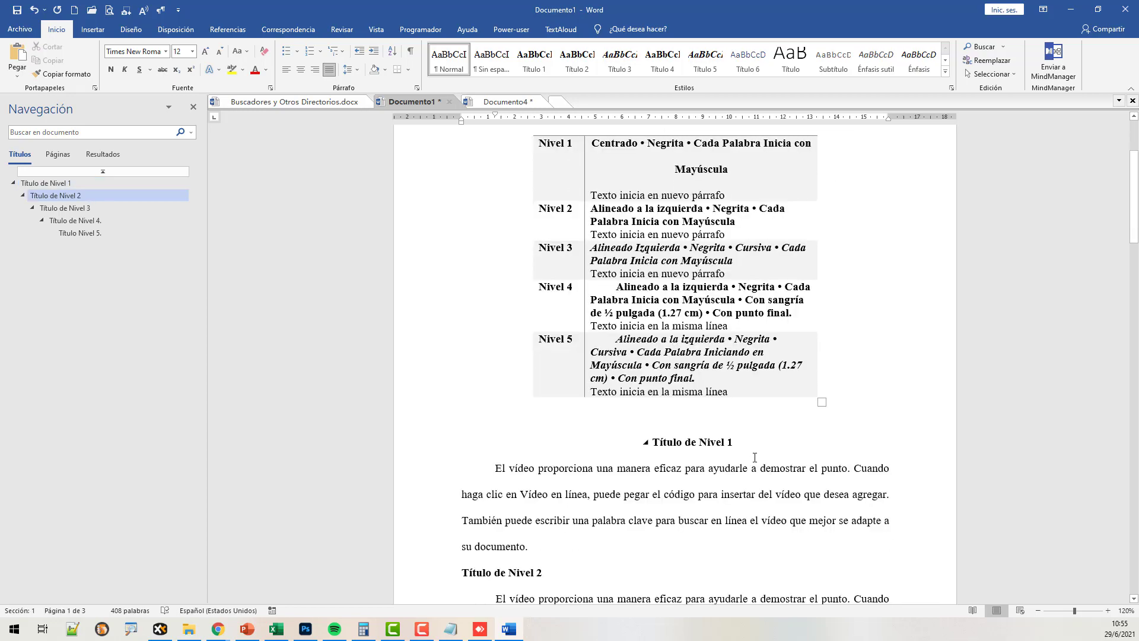
scroll(755, 458, down, 6)
scroll(761, 461, down, 8)
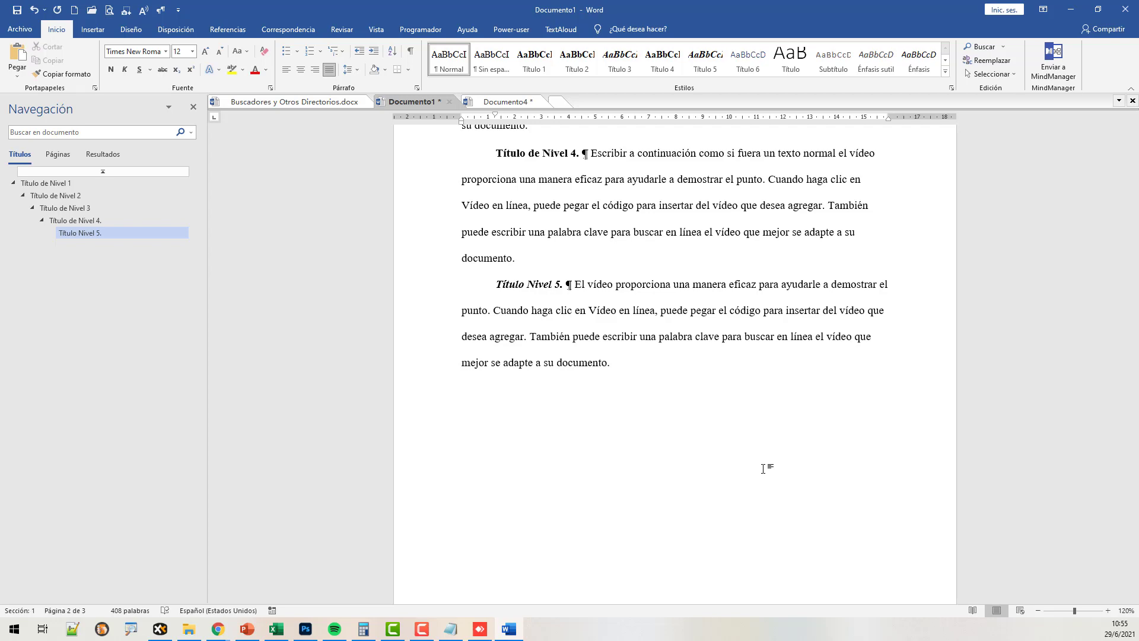
scroll(771, 465, down, 3)
scroll(772, 464, up, 3)
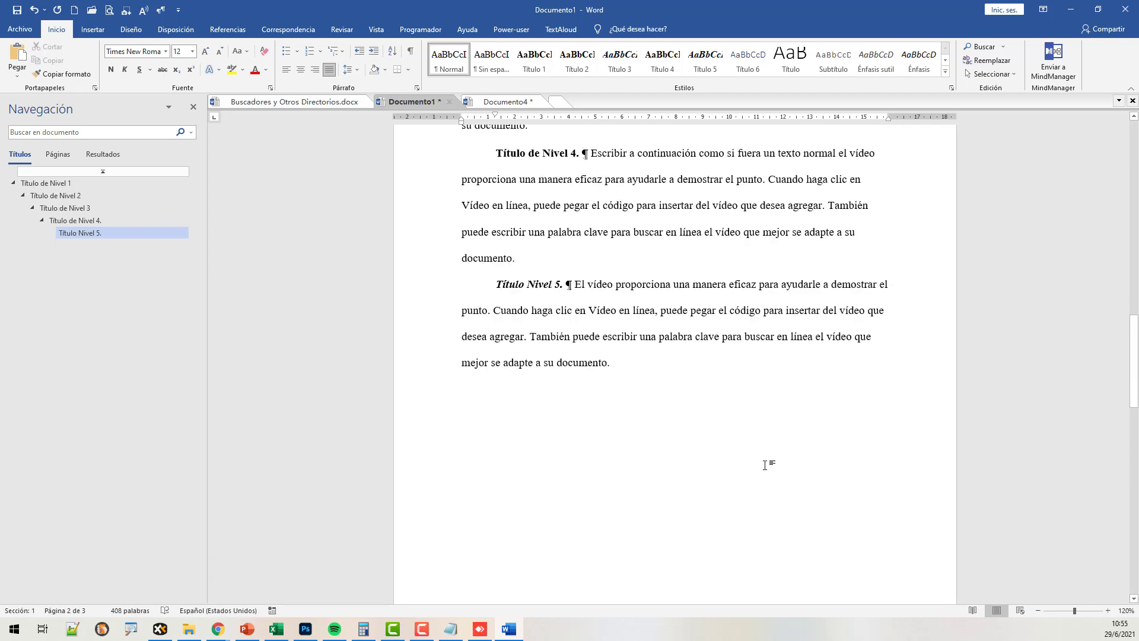
scroll(765, 464, down, 5)
scroll(758, 467, down, 1)
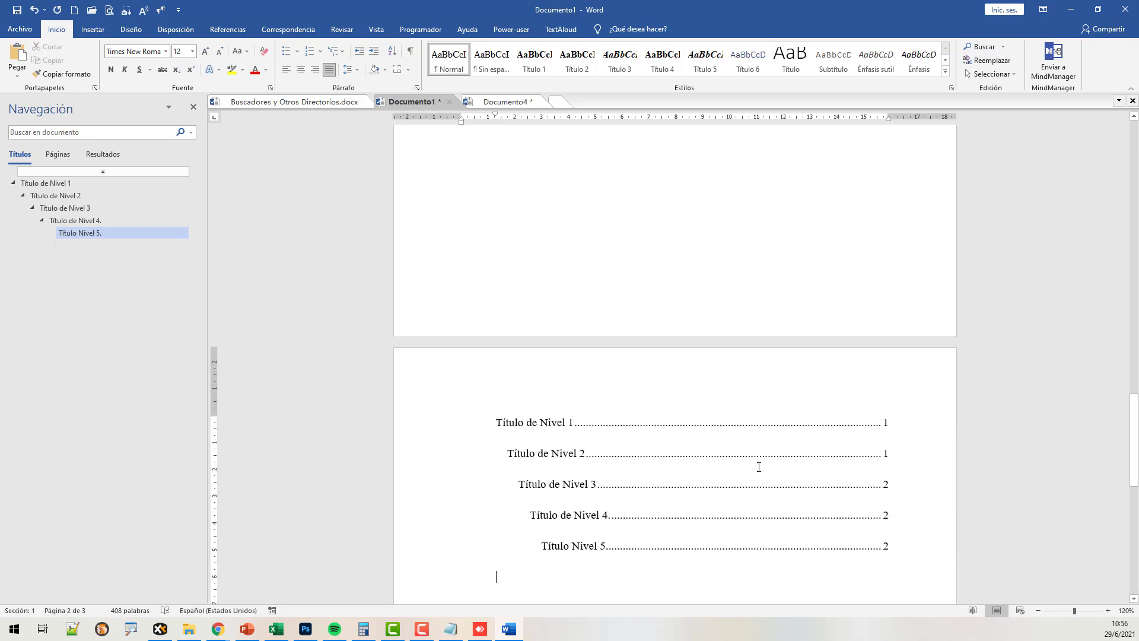
scroll(759, 467, up, 13)
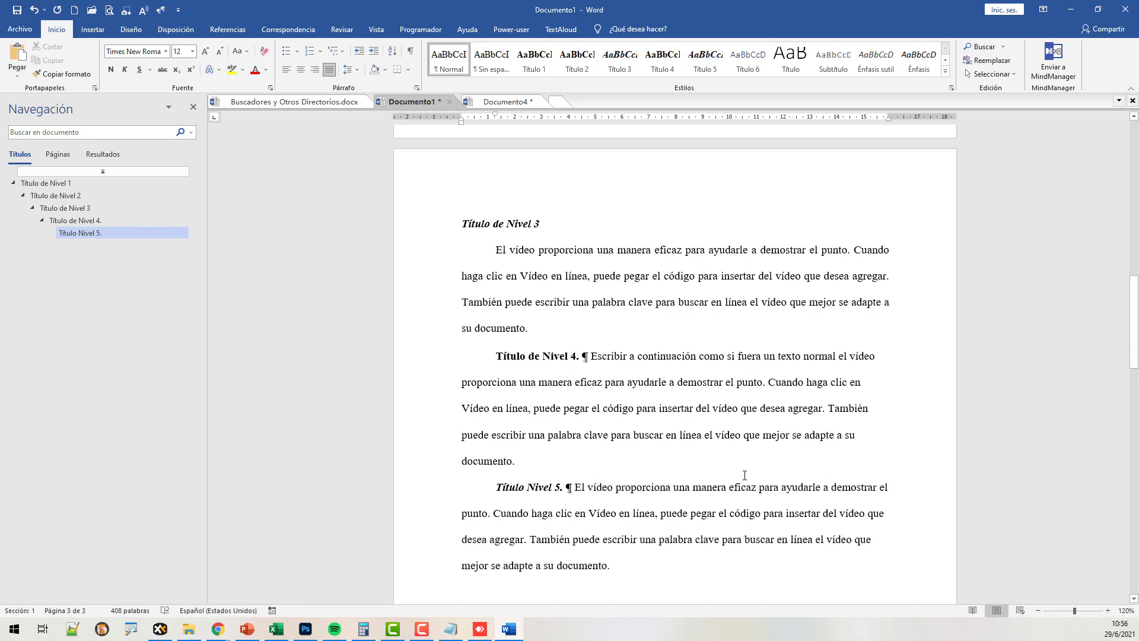
scroll(739, 481, up, 5)
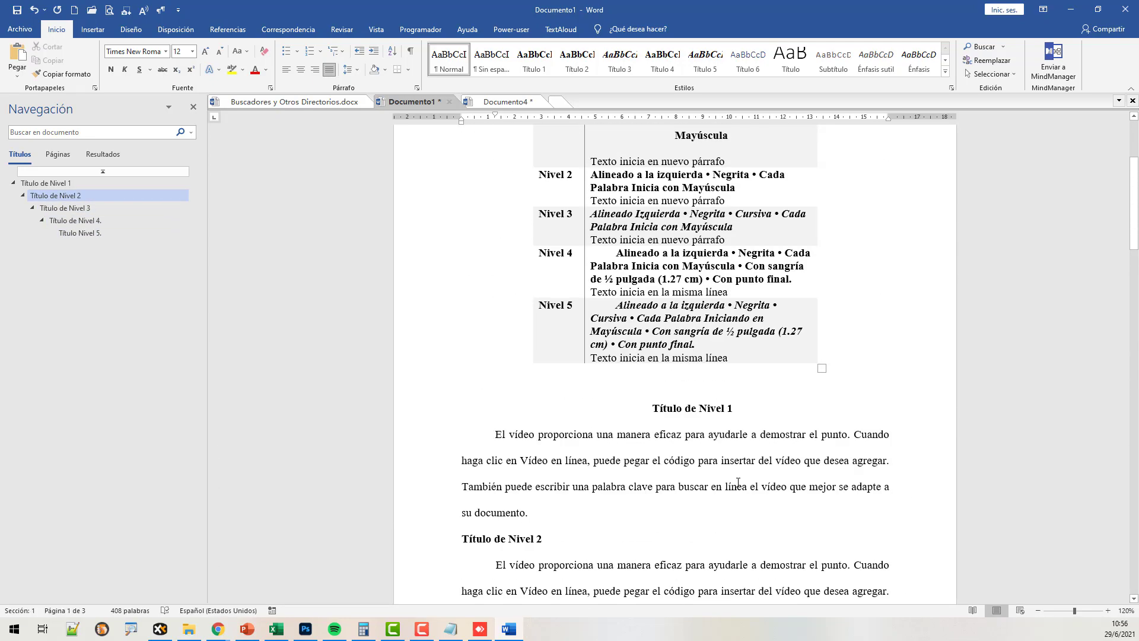
scroll(738, 481, up, 2)
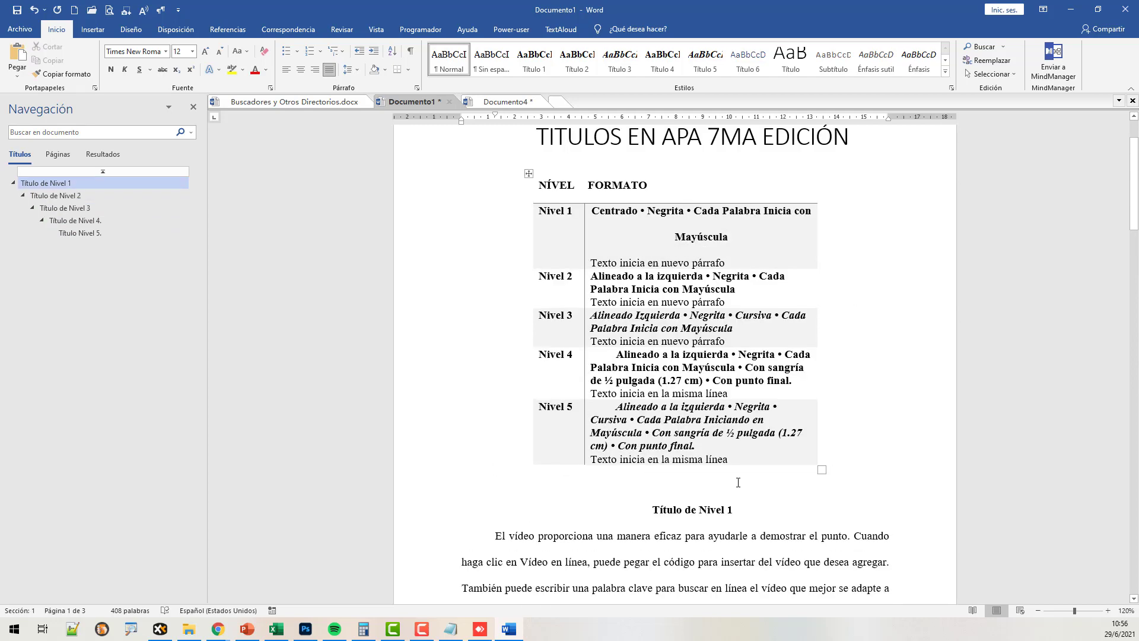